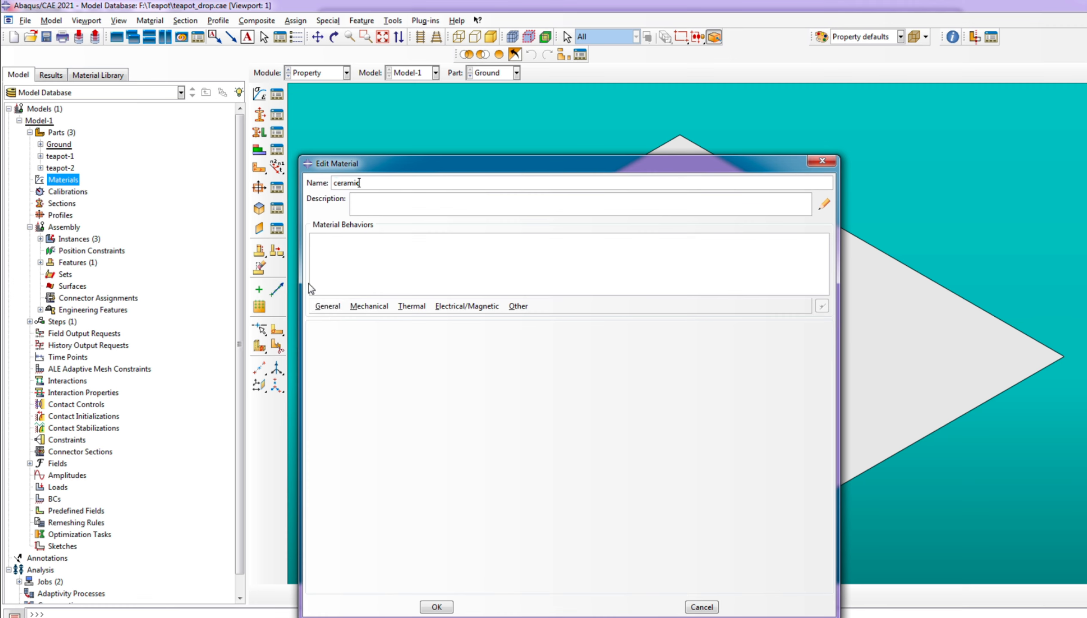
Check the Porcelain1 sheet in Excel and add a mass density of 2.3E-09 to the ceramic material
{"action": "key", "text": "alt+Tab"}
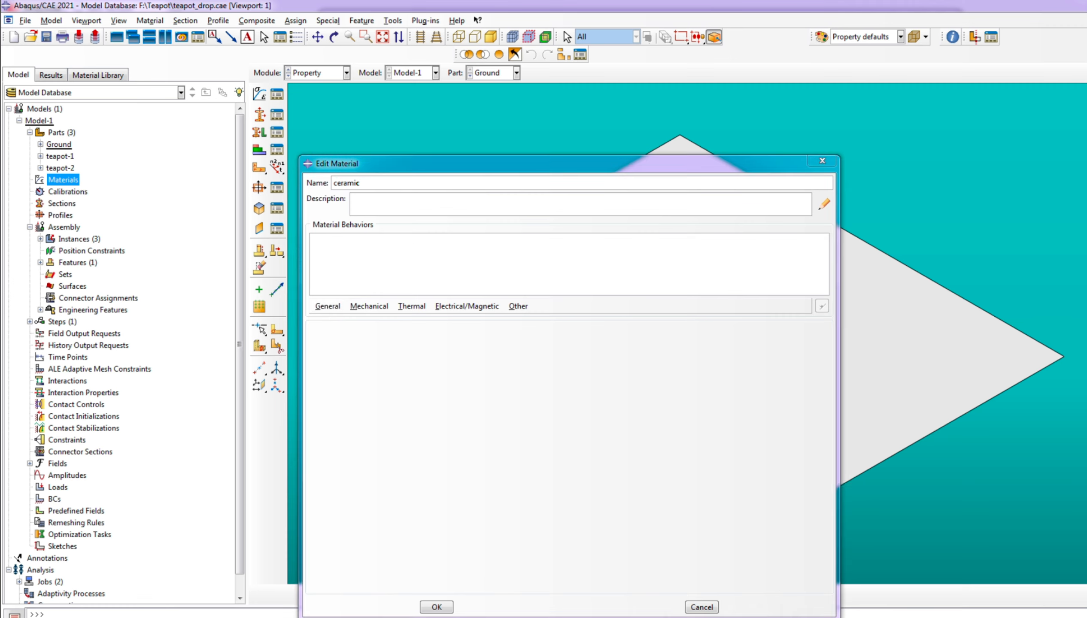
{"action": "left_click_drag", "start_coordinate": [912, 465], "coordinate": [884, 465]}
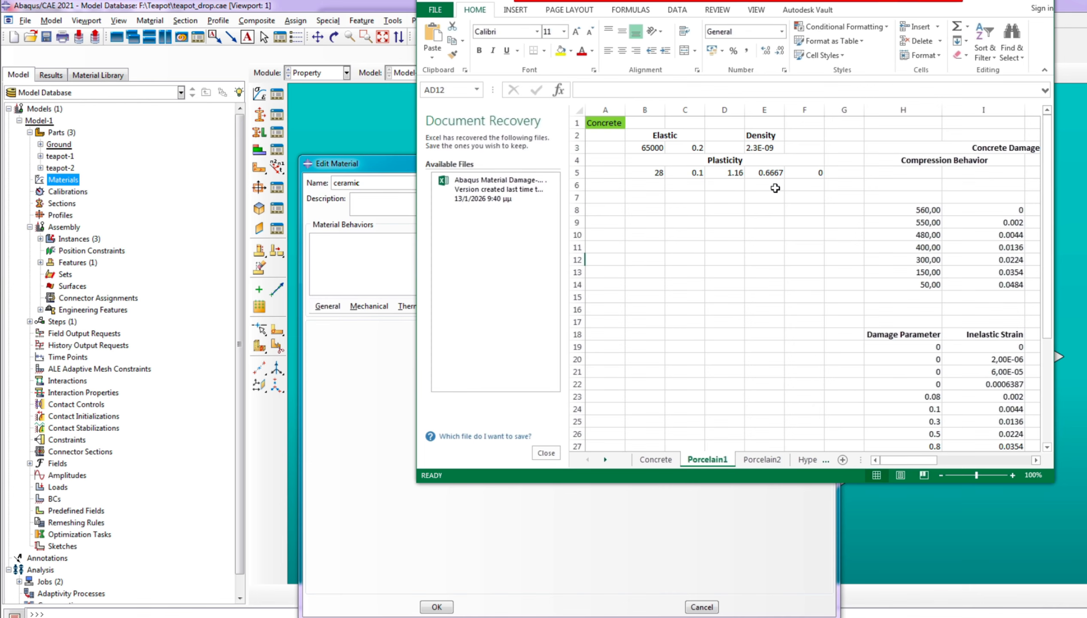
{"action": "left_click", "coordinate": [719, 617]}
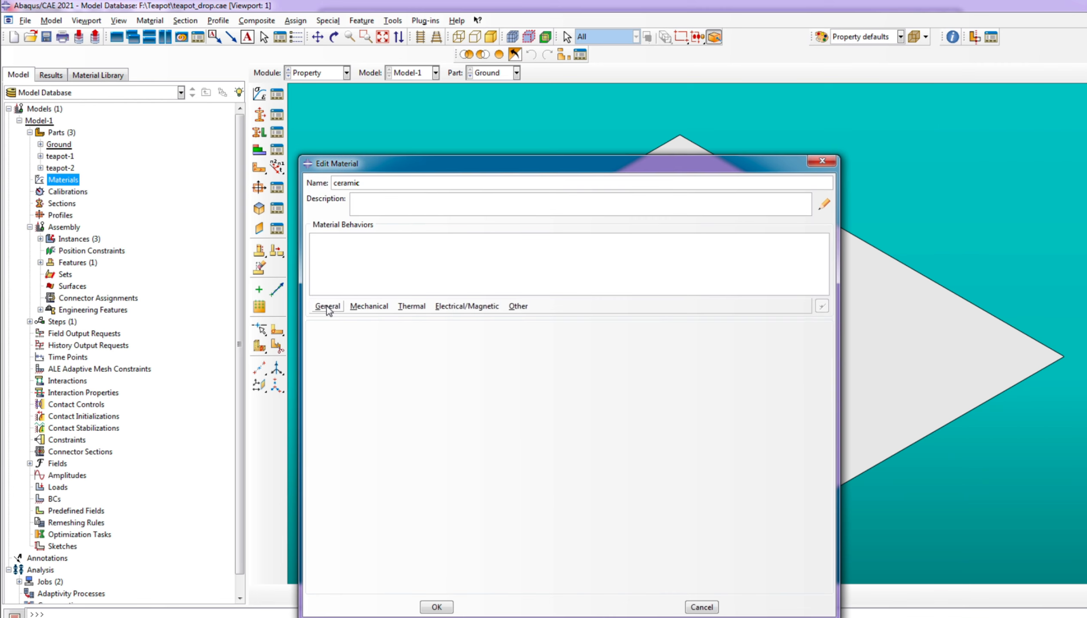
{"action": "left_click", "coordinate": [327, 306]}
{"action": "left_click", "coordinate": [354, 316]}
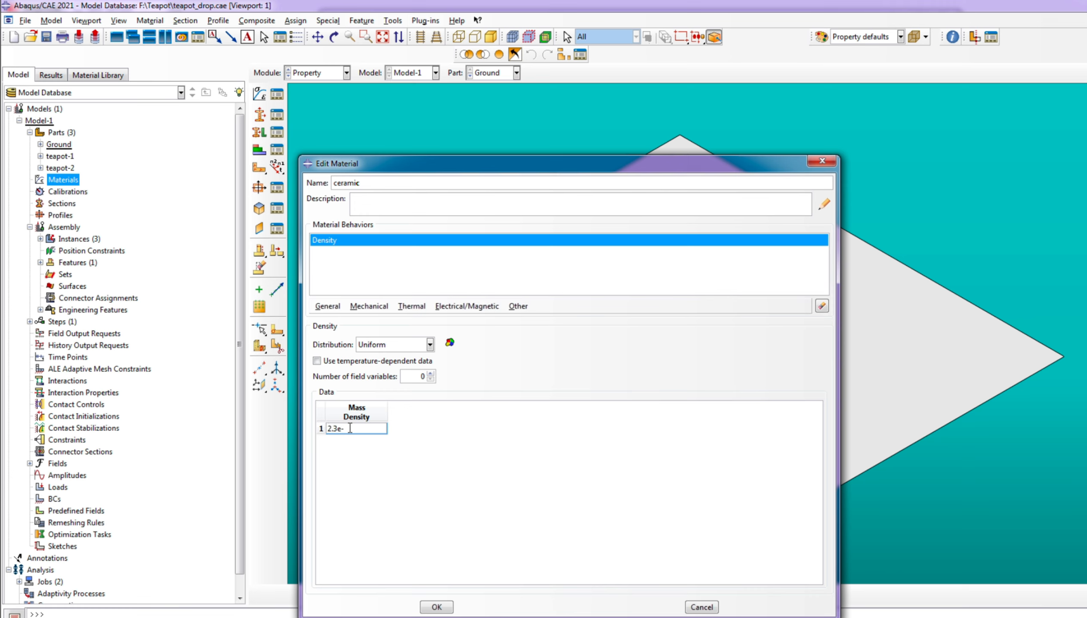
Add isotropic elasticity to the ceramic material with a Young's modulus of 65000 and a Poisson's ratio of 0.2
{"action": "left_click", "coordinate": [369, 306]}
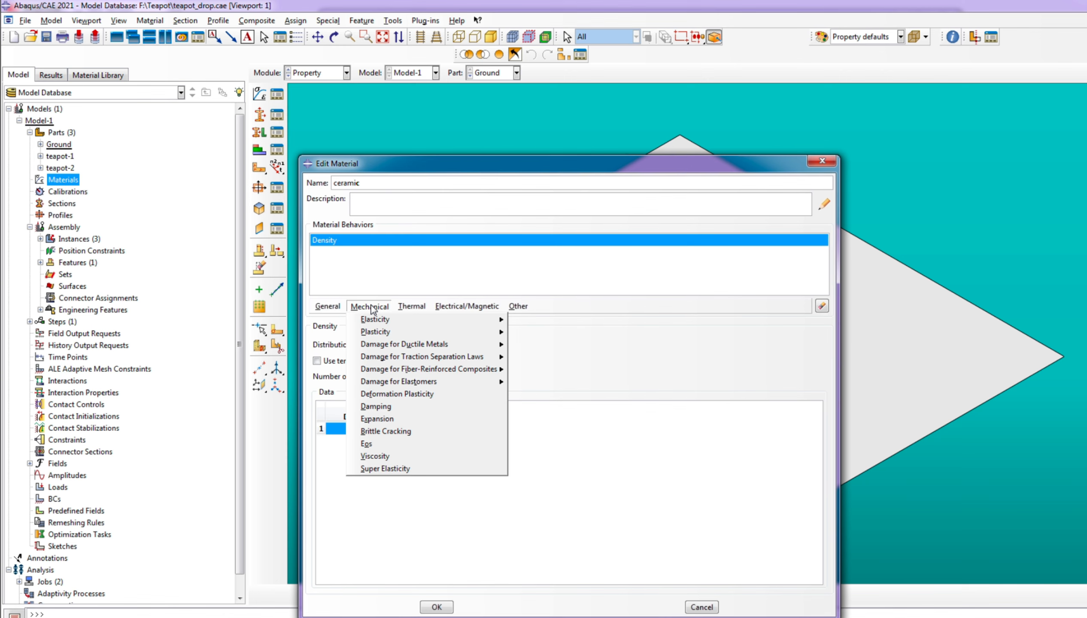
{"action": "mouse_move", "coordinate": [384, 327]}
{"action": "left_click", "coordinate": [530, 320]}
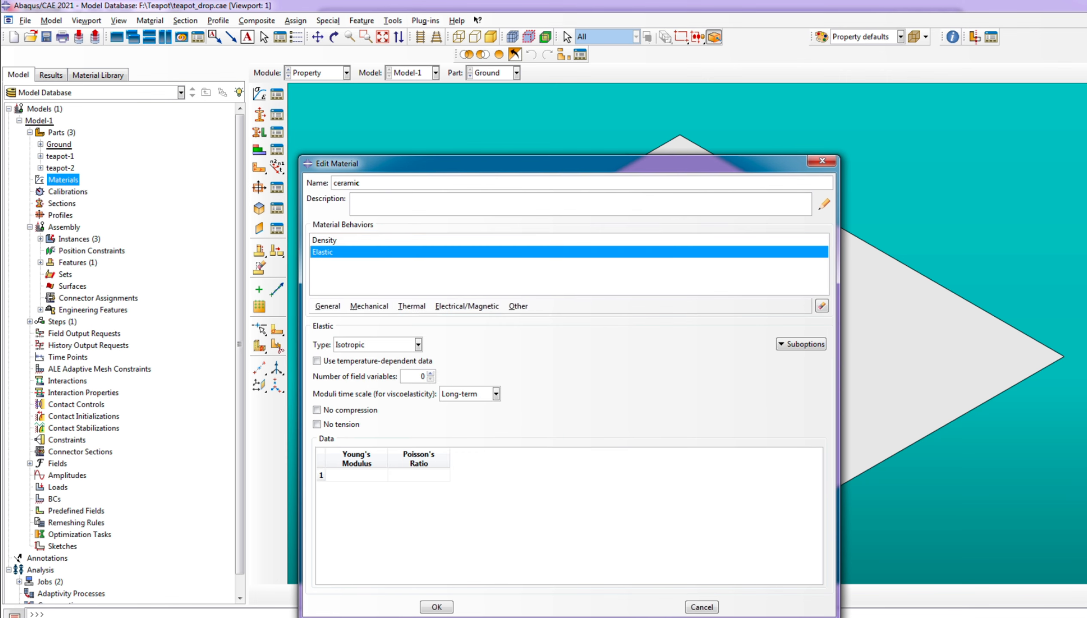
{"action": "left_click", "coordinate": [361, 476]}
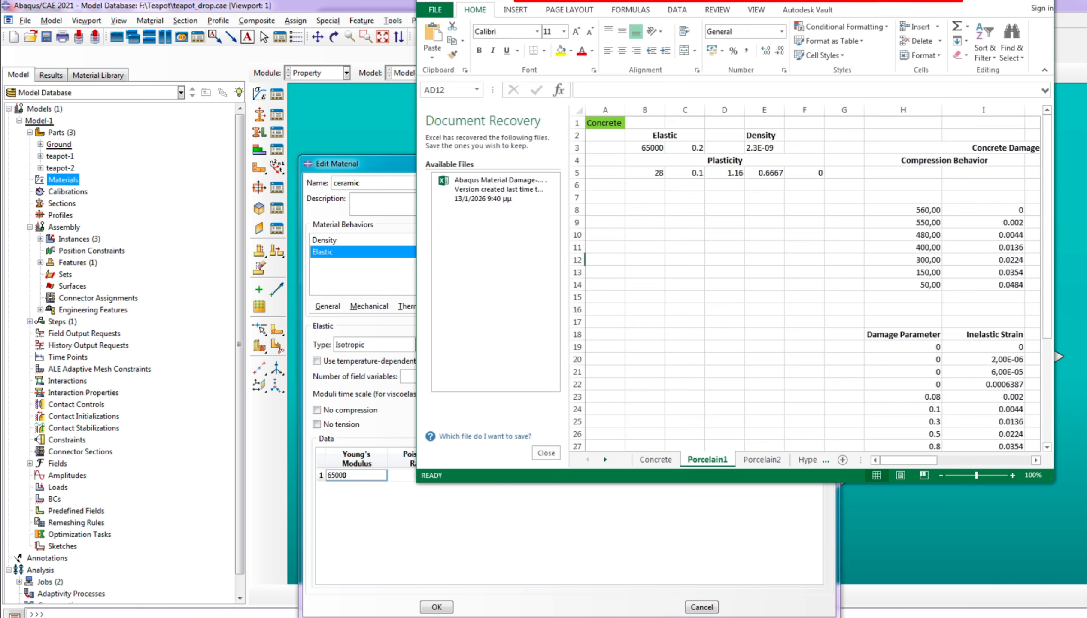
{"action": "key", "text": "alt+Tab"}
{"action": "left_click", "coordinate": [419, 475]}
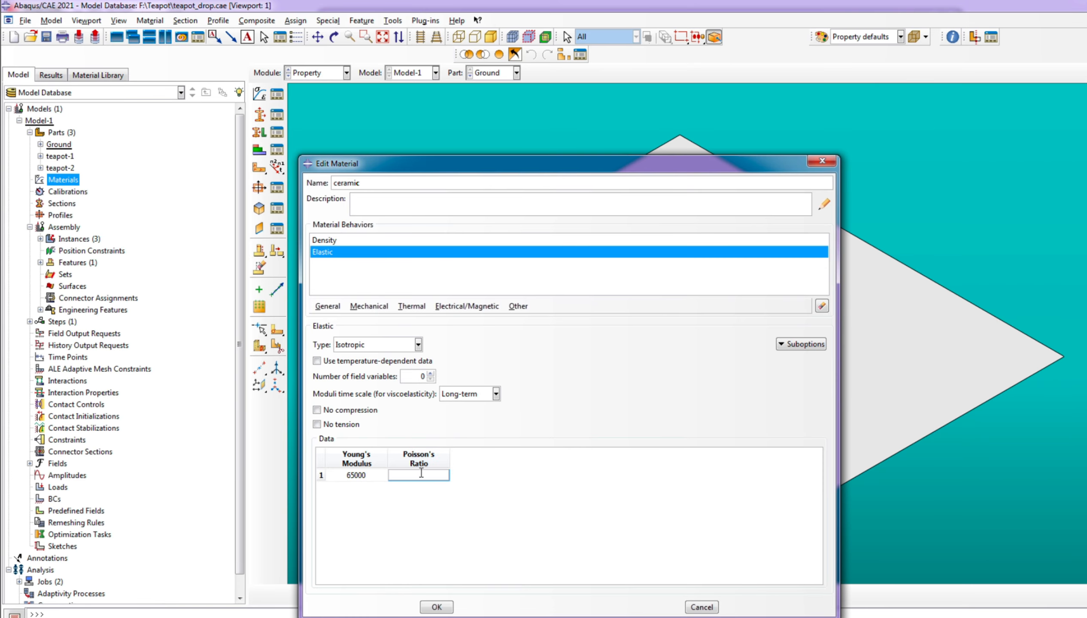
{"action": "key", "text": "alt+Tab"}
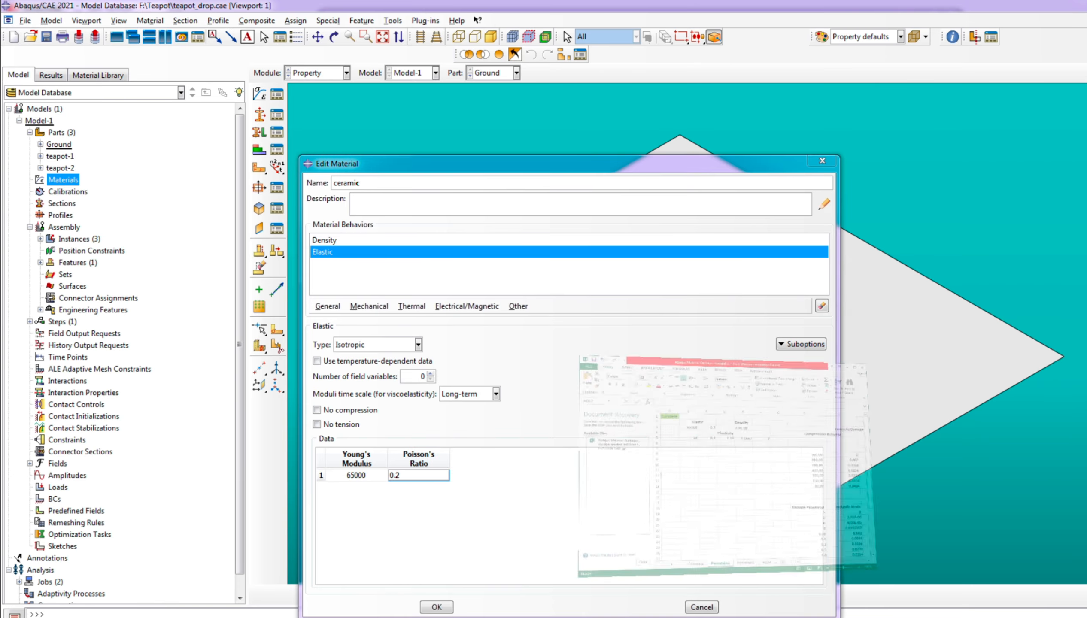
{"action": "key", "text": "alt+Tab"}
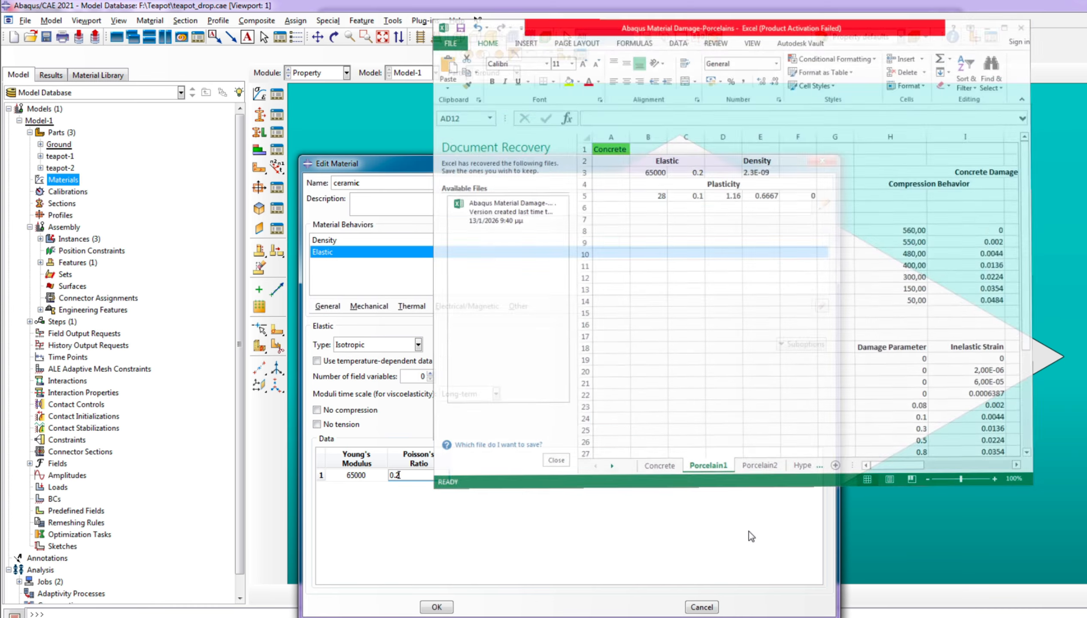
Add Concrete Damaged Plasticity to the ceramic material with a dilation angle of 28 and an eccentricity of 0.1
{"action": "left_click", "coordinate": [374, 307]}
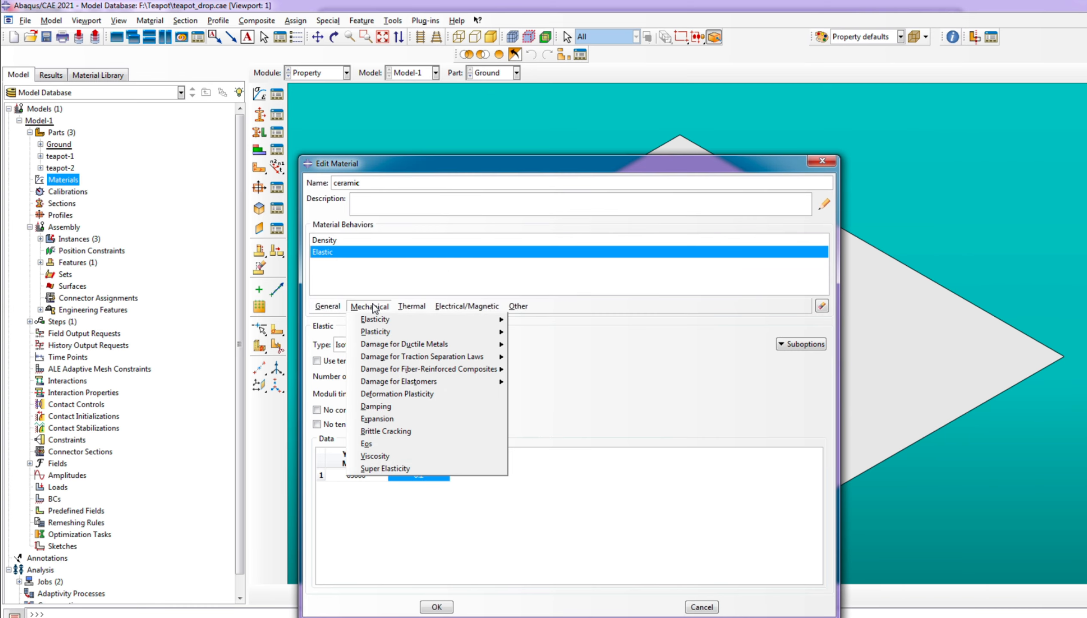
{"action": "mouse_move", "coordinate": [412, 335]}
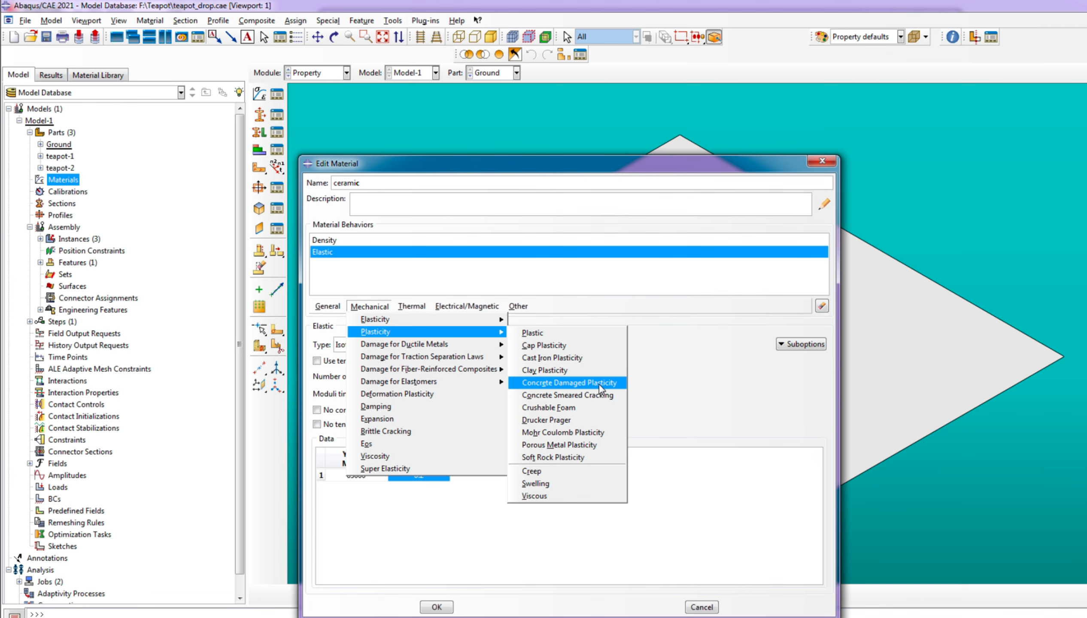
{"action": "left_click", "coordinate": [598, 385]}
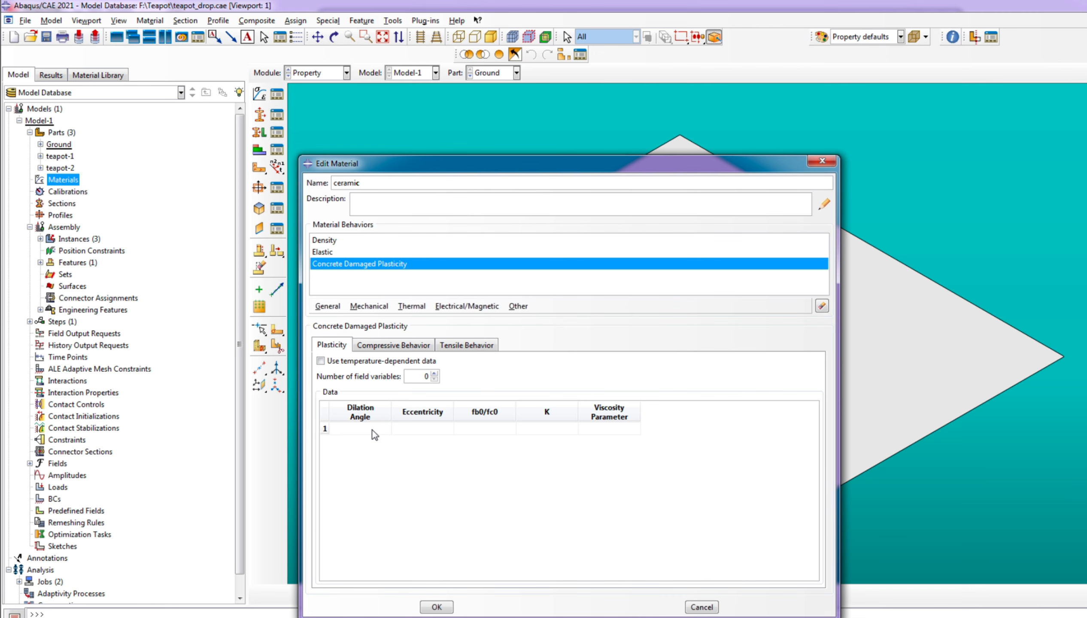
{"action": "key", "text": "alt+Tab"}
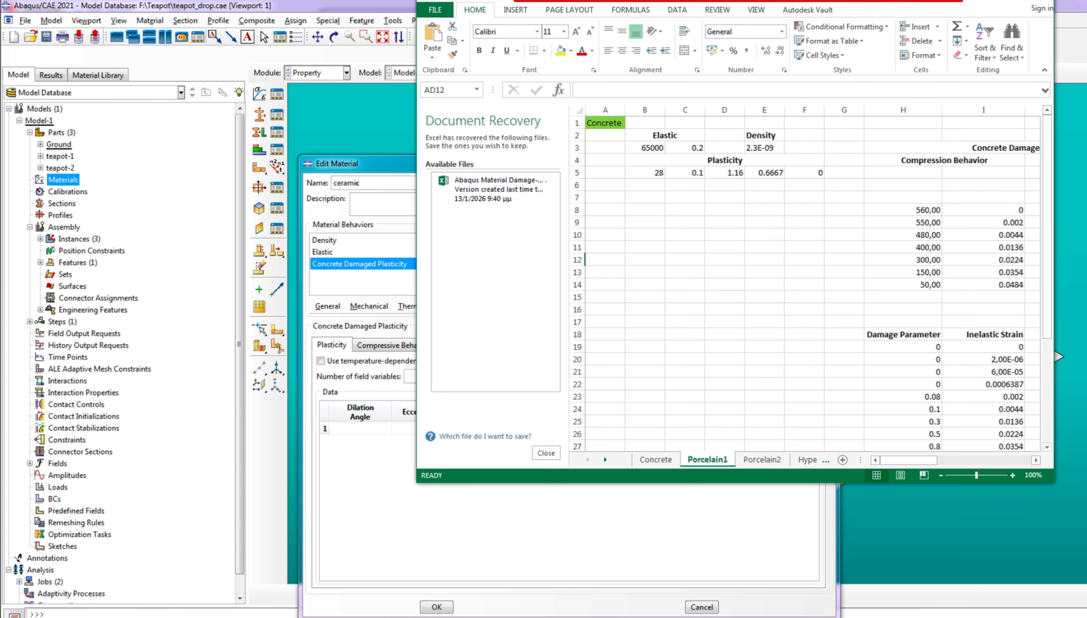
{"action": "key", "text": "alt+Tab"}
{"action": "left_click", "coordinate": [367, 428]}
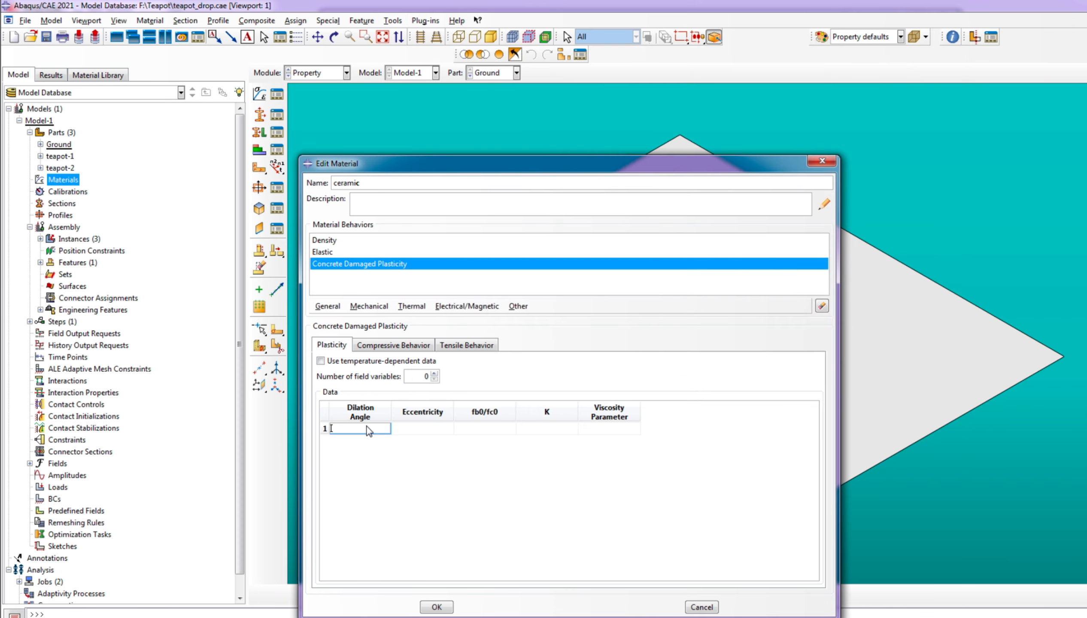
{"action": "type", "text": "28"}
{"action": "left_click", "coordinate": [414, 428]}
{"action": "type", "text": "0.1"}
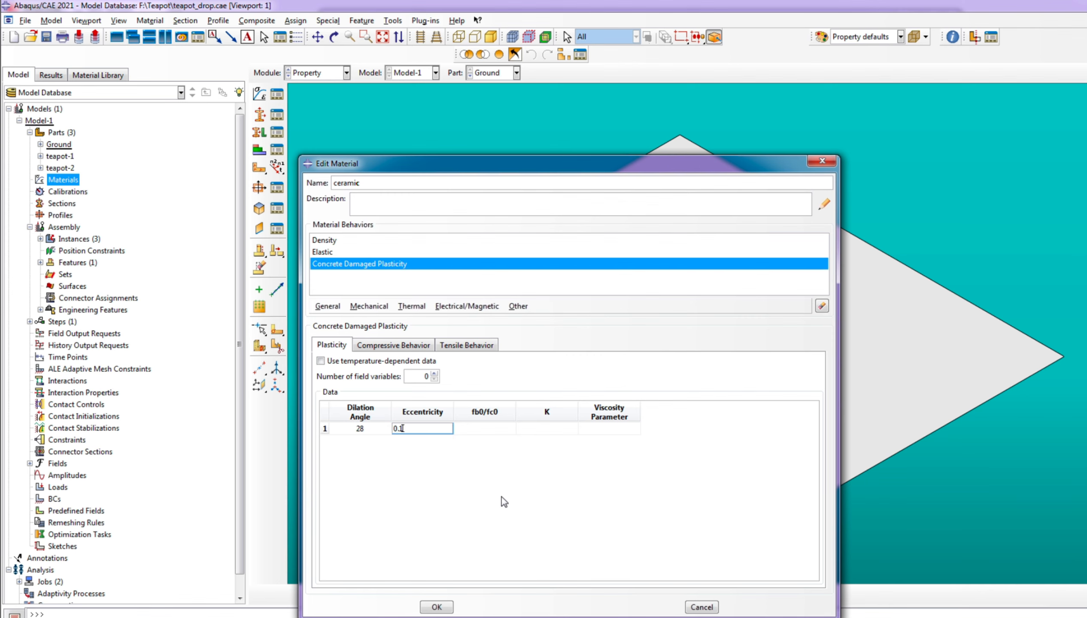
Set fb0/fc0 to 1.16 and K to 0.6667 in the plasticity data, following the Porcelain1 sheet
{"action": "key", "text": "alt+Tab"}
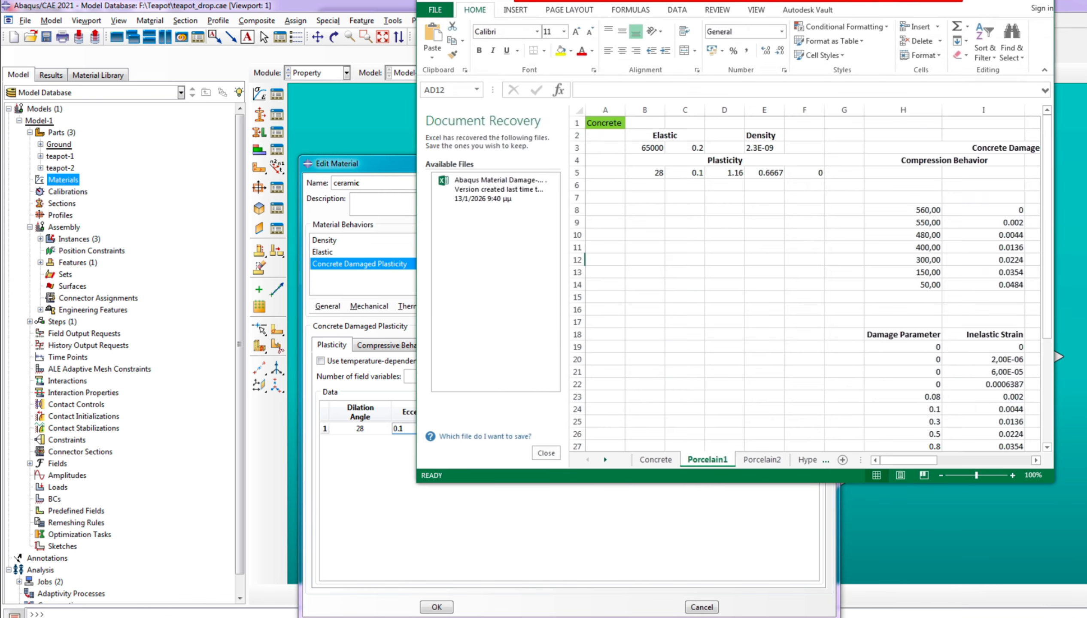
{"action": "key", "text": "alt+Tab"}
{"action": "left_click", "coordinate": [490, 429]}
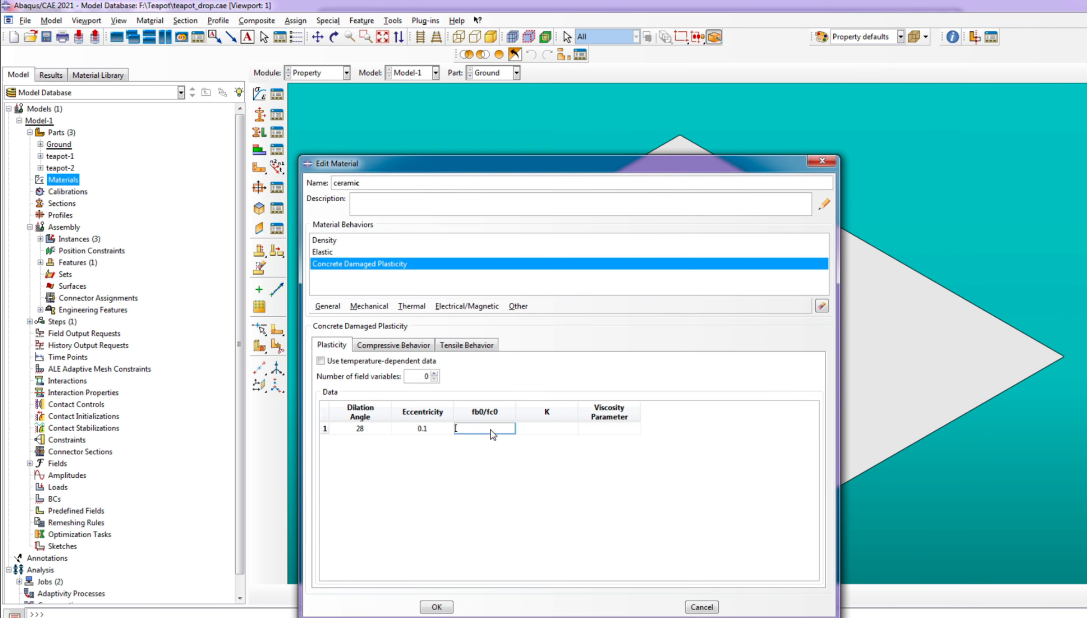
{"action": "type", "text": "1.16"}
{"action": "key", "text": "alt+Tab"}
{"action": "key", "text": "alt+Tab"}
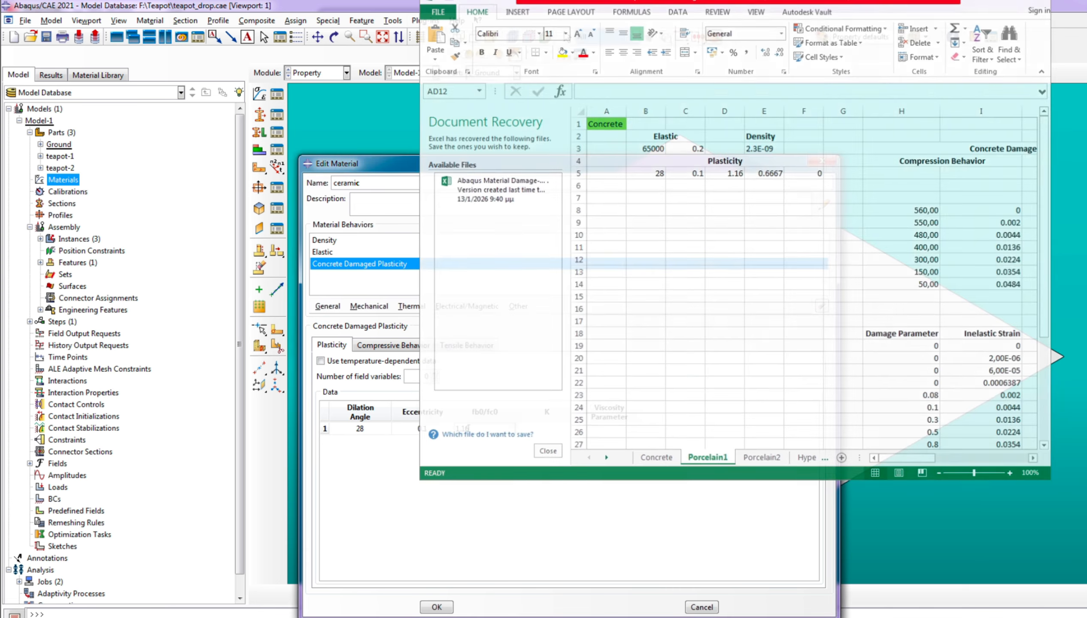
{"action": "left_click", "coordinate": [533, 428]}
{"action": "type", "text": "0.6667"}
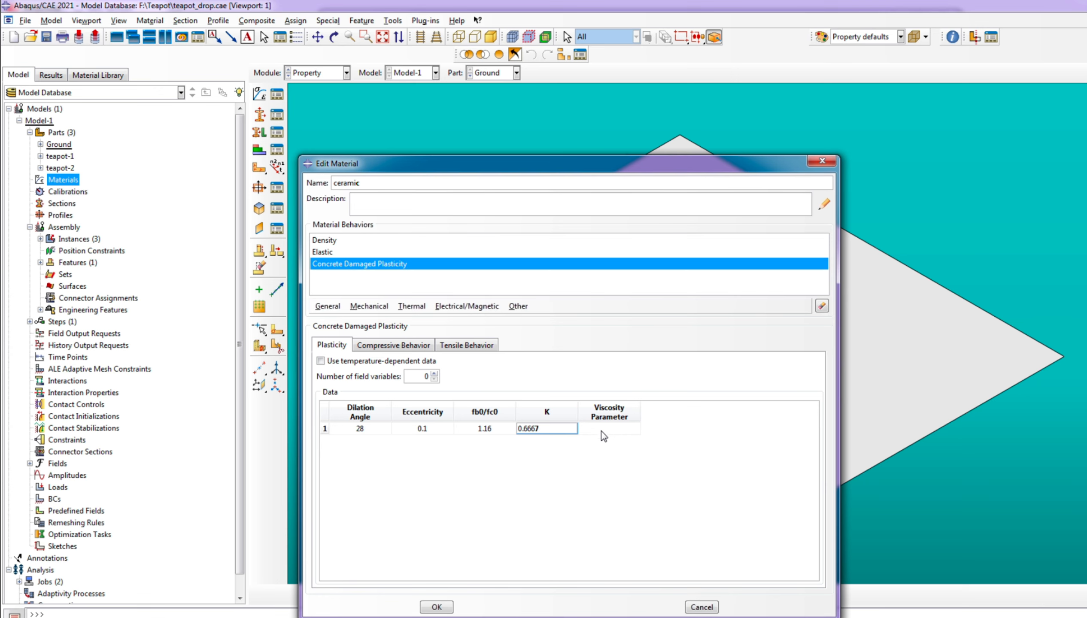
Set the viscosity parameter to 0 in the plasticity data, following the Porcelain1 sheet
{"action": "key", "text": "alt+Tab"}
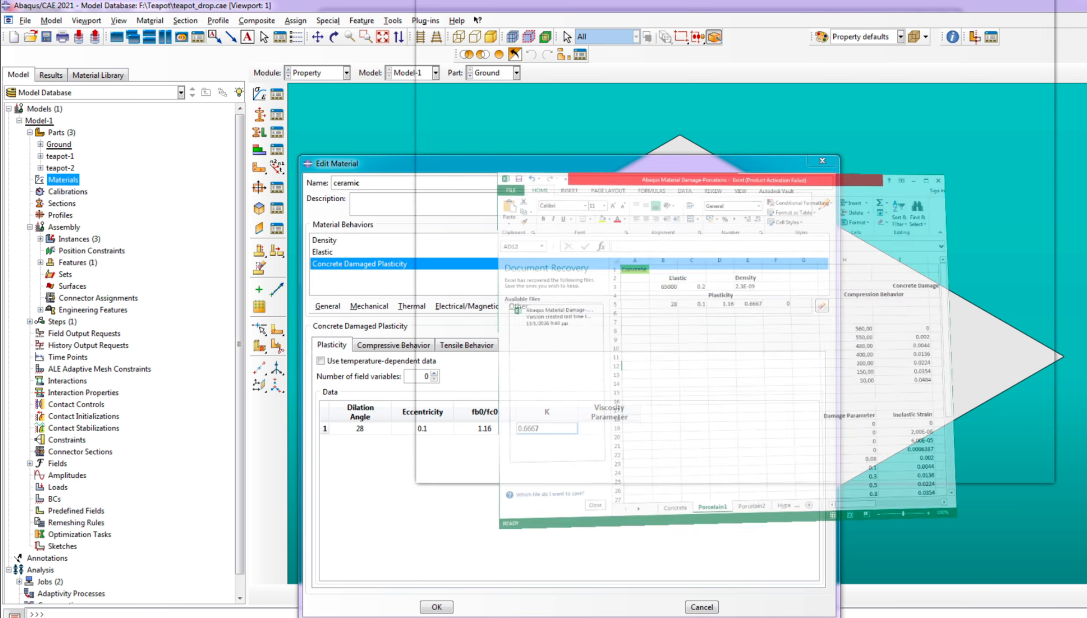
{"action": "key", "text": "alt+Tab"}
{"action": "left_click", "coordinate": [600, 431]}
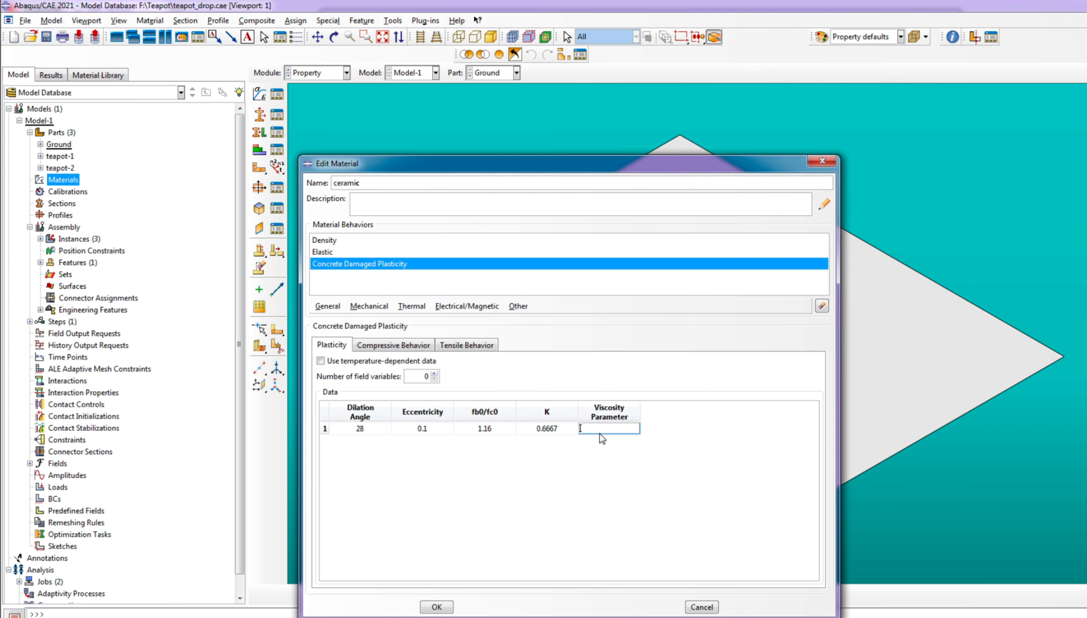
{"action": "type", "text": "0"}
{"action": "key", "text": "Return"}
Copy the compression stresses in H8:H14 of the Porcelain1 sheet into the compressive behavior's Yield Stress column
{"action": "left_click", "coordinate": [390, 344]}
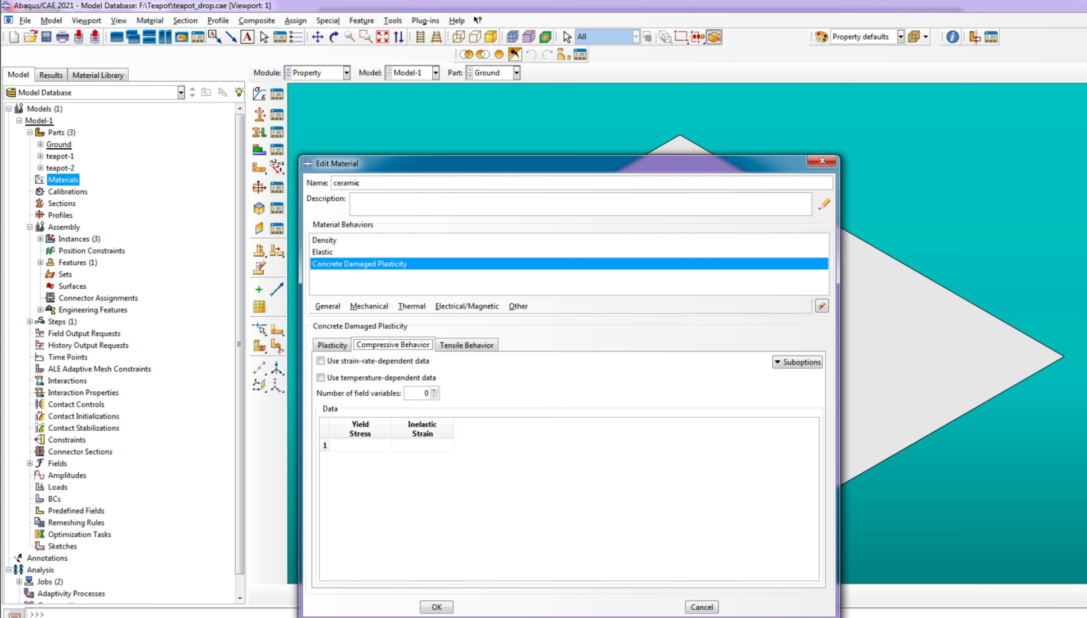
{"action": "key", "text": "alt+Tab"}
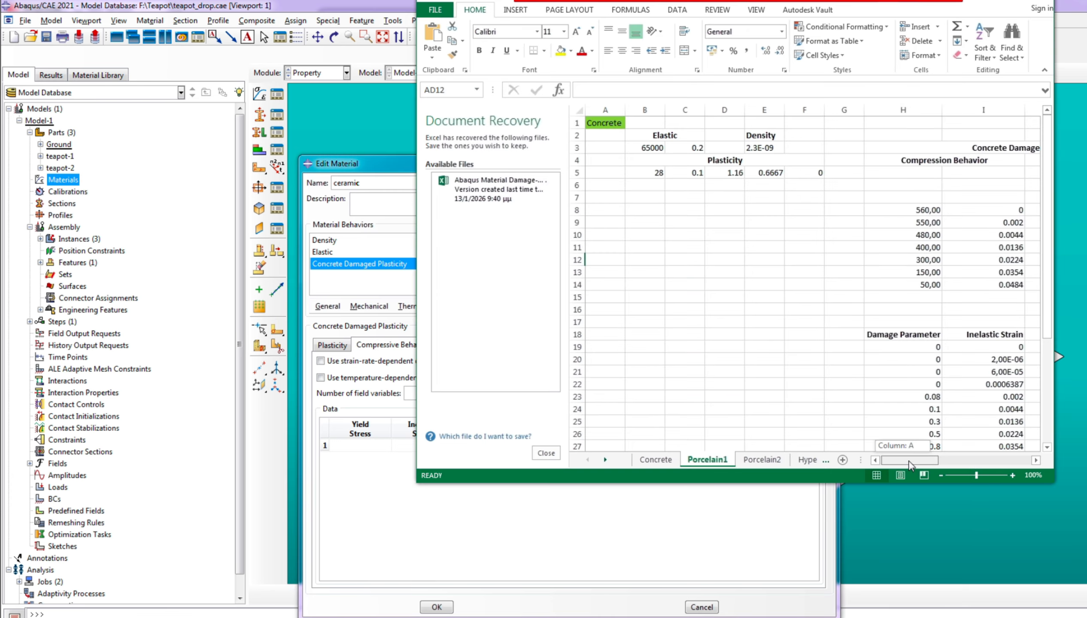
{"action": "left_click_drag", "start_coordinate": [897, 459], "coordinate": [908, 459]}
{"action": "left_click_drag", "start_coordinate": [845, 210], "coordinate": [847, 284]}
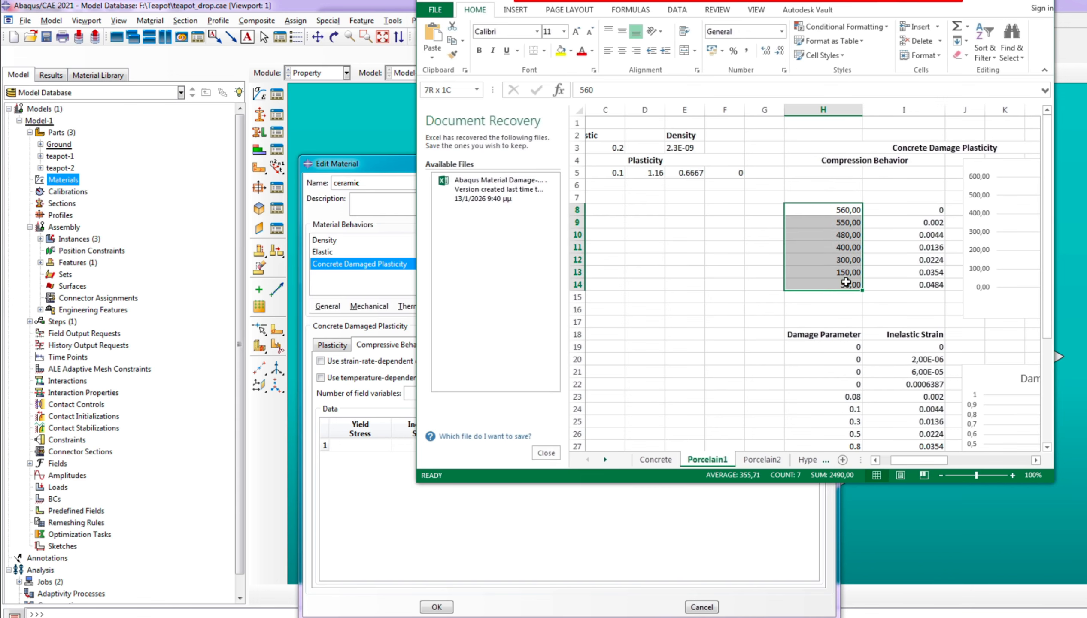
{"action": "right_click", "coordinate": [860, 287]}
{"action": "left_click", "coordinate": [879, 307]}
{"action": "left_click", "coordinate": [336, 454]}
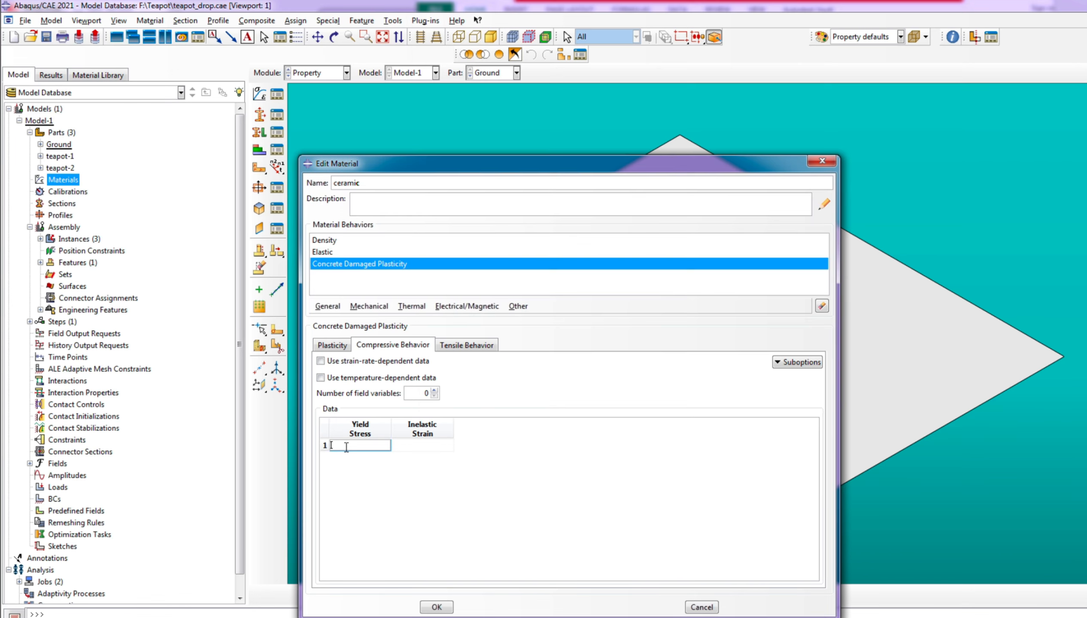
{"action": "right_click", "coordinate": [350, 446]}
{"action": "left_click", "coordinate": [371, 475]}
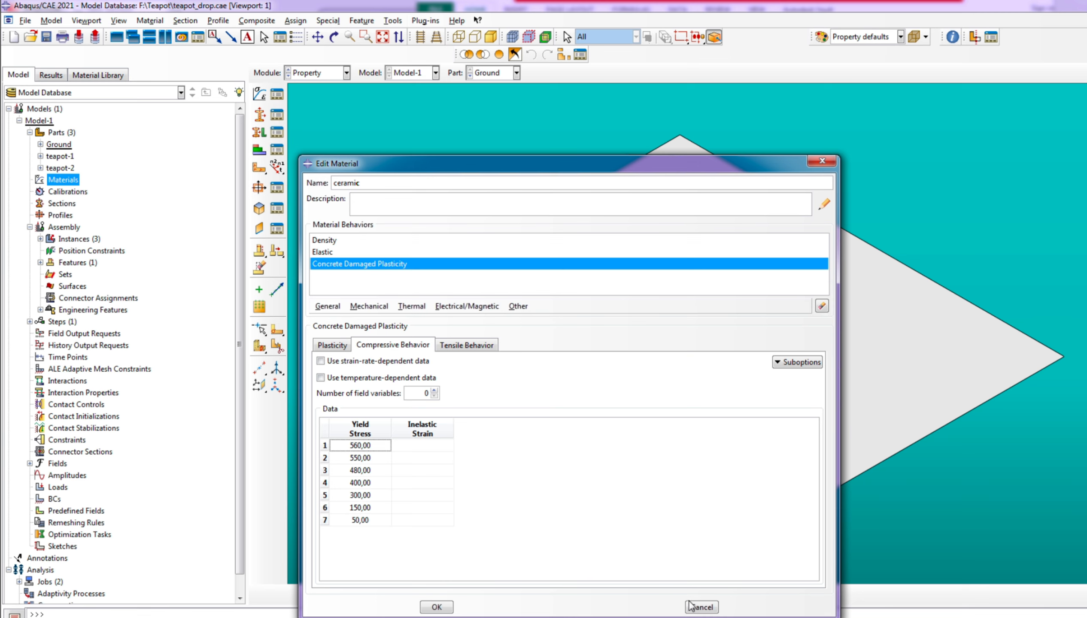
Copy the compression strains in I8:I14 of the Porcelain1 sheet into the compressive behavior's Inelastic Strain column
{"action": "left_click", "coordinate": [729, 617]}
{"action": "left_click_drag", "start_coordinate": [911, 210], "coordinate": [913, 283]}
{"action": "right_click", "coordinate": [913, 282]}
{"action": "left_click", "coordinate": [949, 307]}
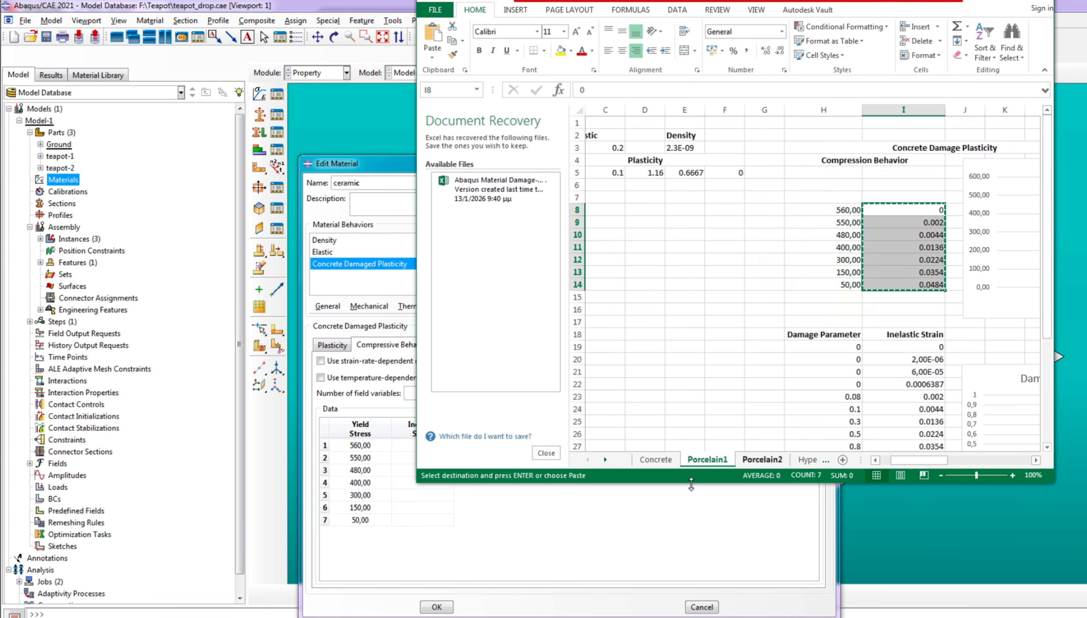
{"action": "left_click", "coordinate": [571, 511]}
{"action": "right_click", "coordinate": [408, 446]}
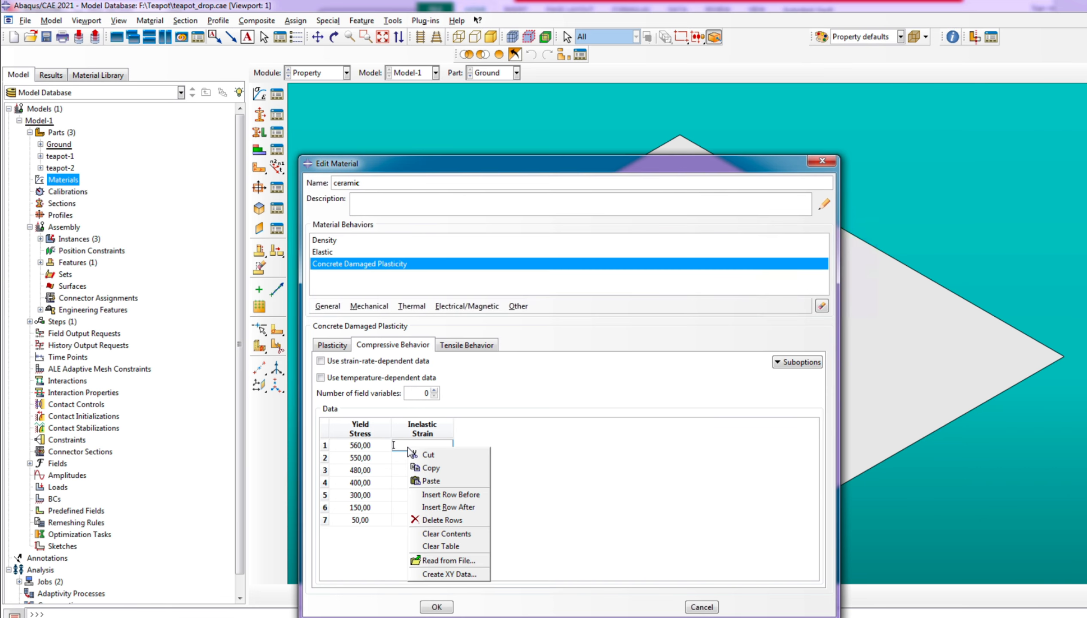
{"action": "left_click", "coordinate": [436, 482]}
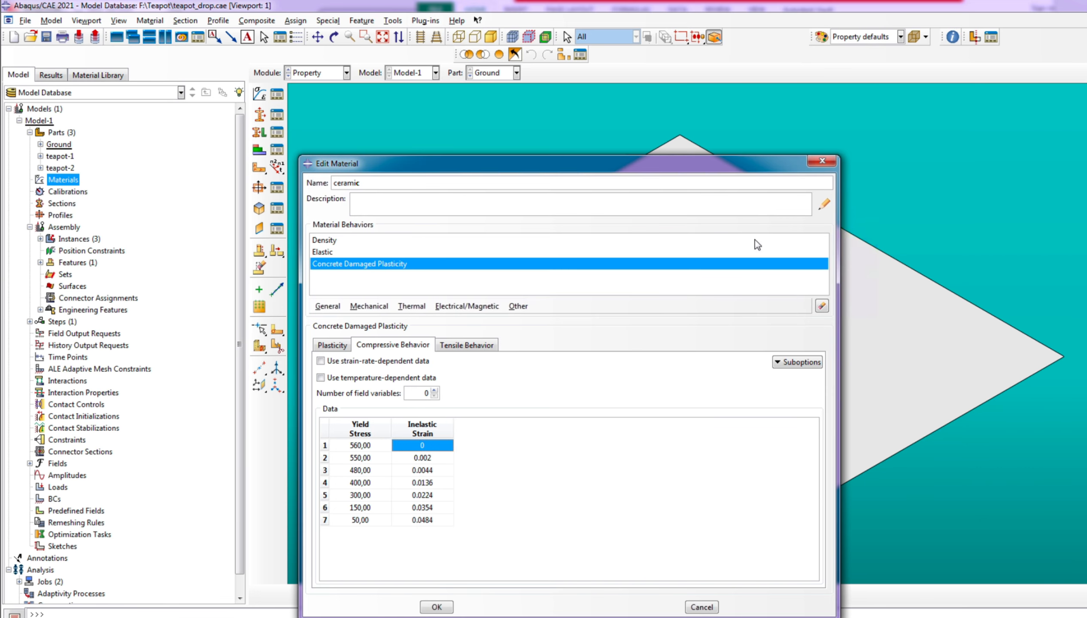
Copy the tensile stresses in O5:O11 of the Porcelain1 sheet into the tensile behavior's Yield Stress column
{"action": "left_click", "coordinate": [469, 351]}
{"action": "key", "text": "alt+Tab"}
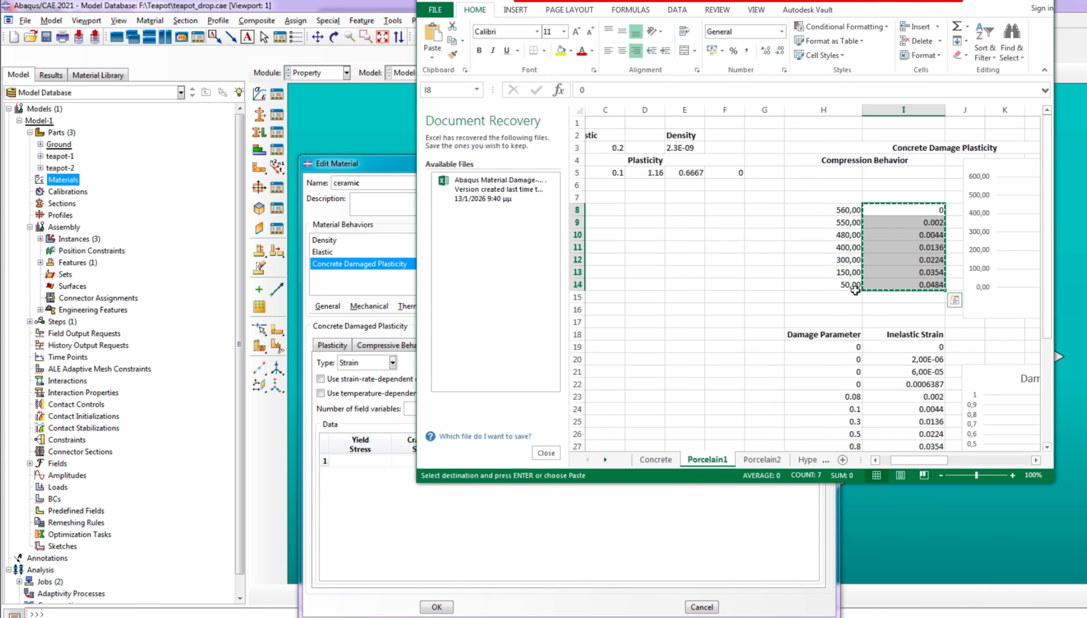
{"action": "scroll", "coordinate": [843, 367], "scroll_direction": "down", "scroll_amount": 2}
{"action": "left_click_drag", "start_coordinate": [913, 460], "coordinate": [959, 461]}
{"action": "scroll", "coordinate": [899, 372], "scroll_direction": "up", "scroll_amount": 2}
{"action": "left_click_drag", "start_coordinate": [879, 175], "coordinate": [873, 245]}
{"action": "right_click", "coordinate": [873, 245]}
{"action": "left_click", "coordinate": [901, 276]}
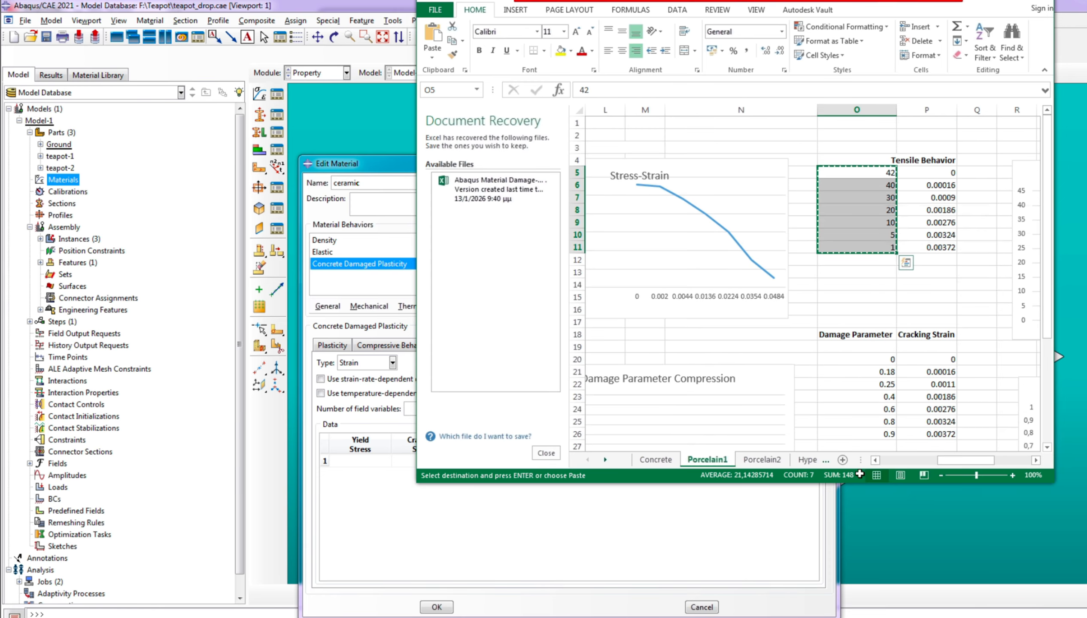
{"action": "left_click", "coordinate": [514, 583]}
{"action": "right_click", "coordinate": [348, 461]}
{"action": "left_click", "coordinate": [372, 496]}
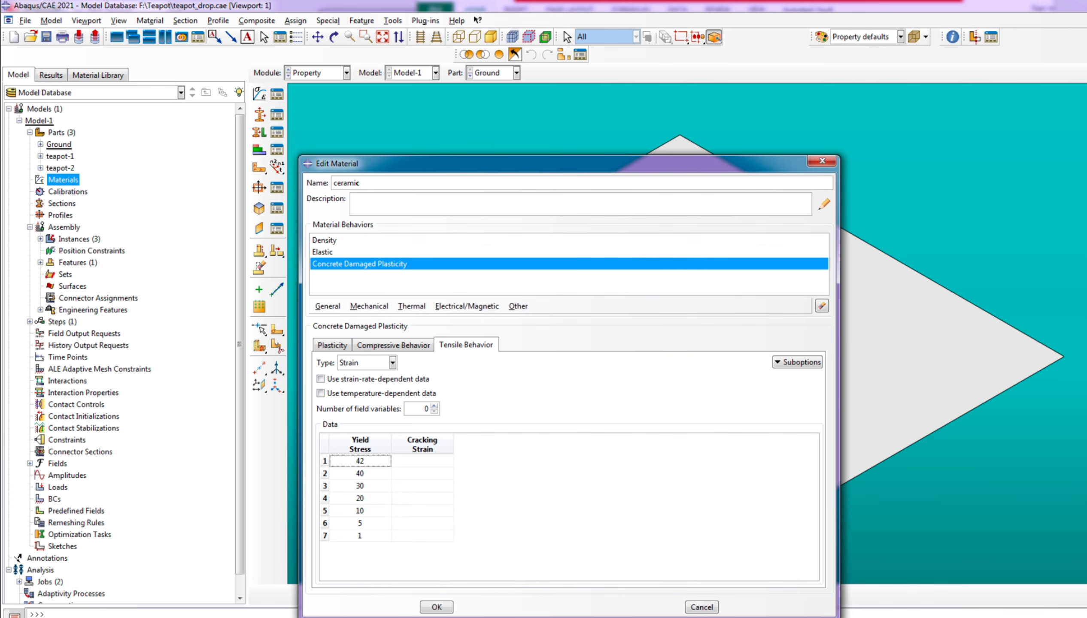
Copy the tensile strains in P5:P11 of the Porcelain1 sheet into the tensile behavior's Cracking Strain column
{"action": "key", "text": "alt+Tab"}
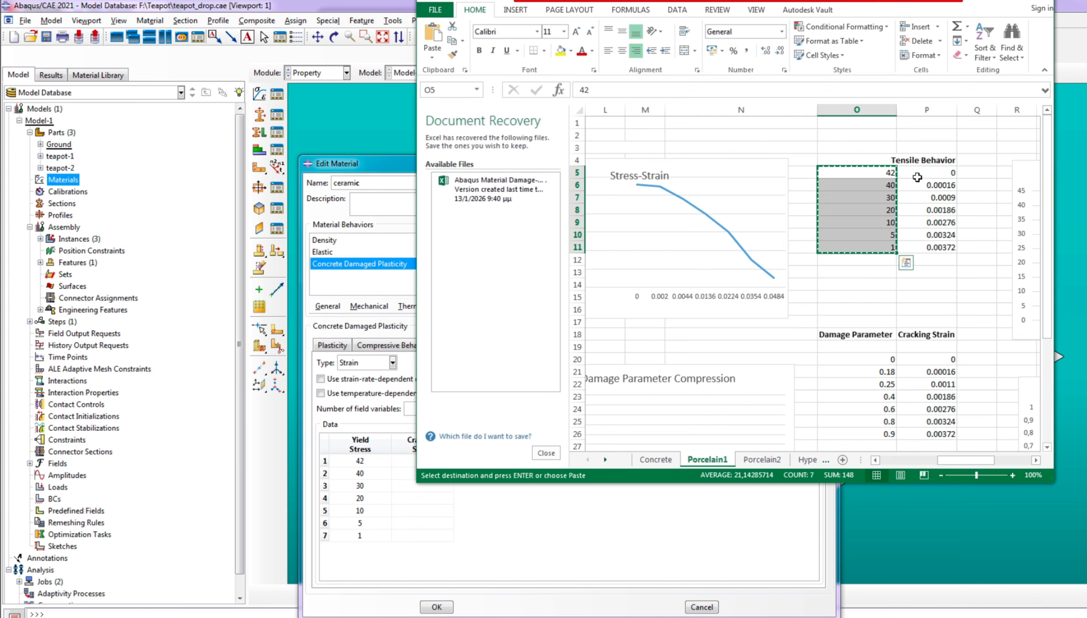
{"action": "left_click_drag", "start_coordinate": [914, 174], "coordinate": [921, 249]}
{"action": "right_click", "coordinate": [926, 242]}
{"action": "left_click", "coordinate": [954, 271]}
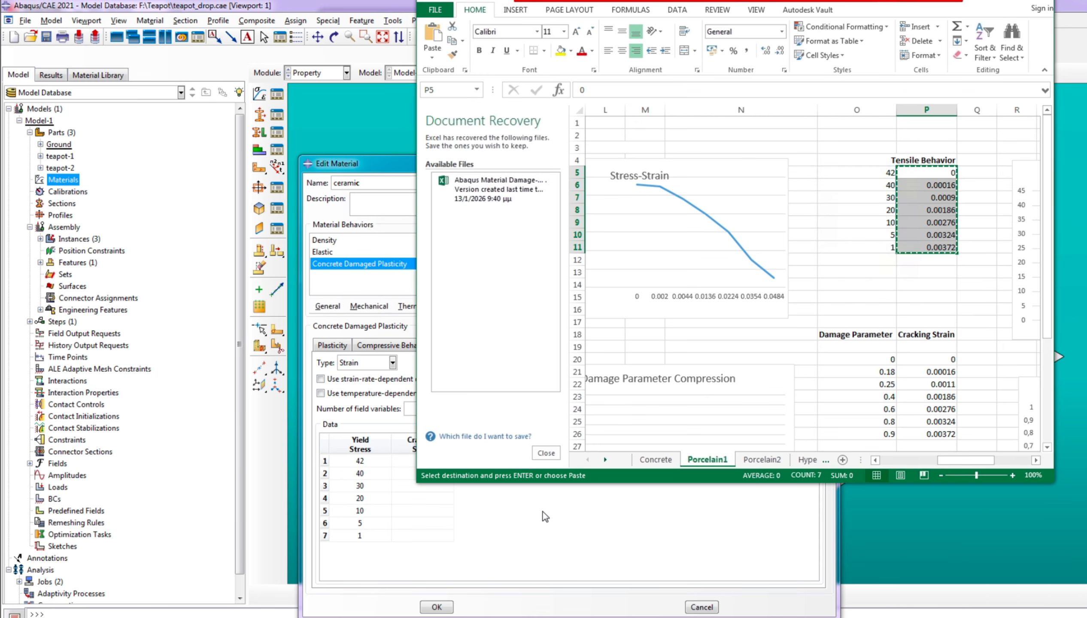
{"action": "left_click", "coordinate": [542, 513]}
{"action": "right_click", "coordinate": [436, 460]}
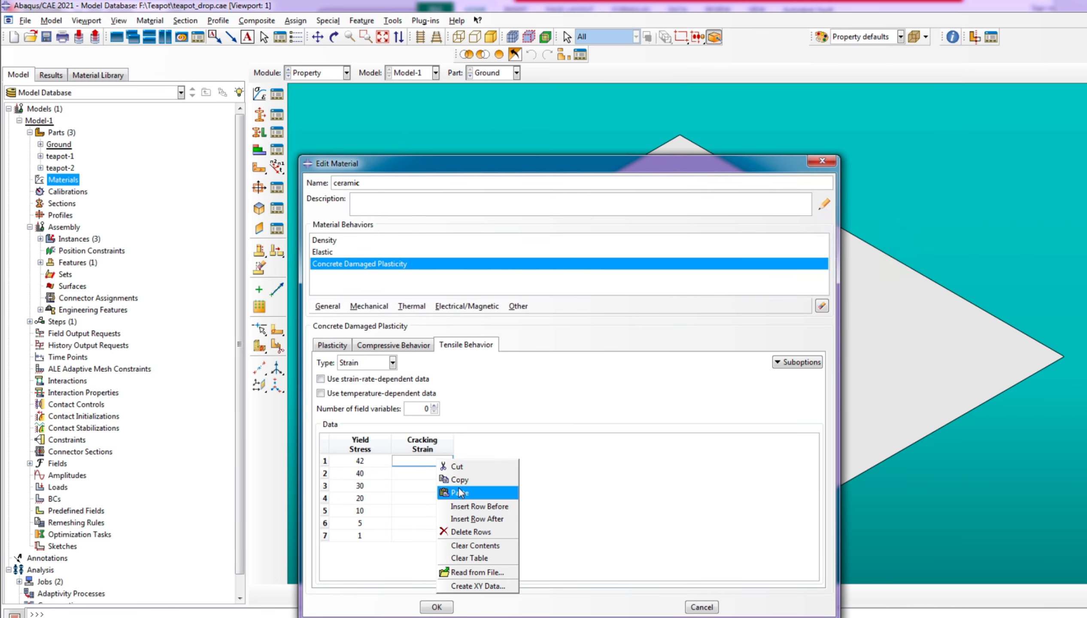
{"action": "left_click", "coordinate": [459, 492]}
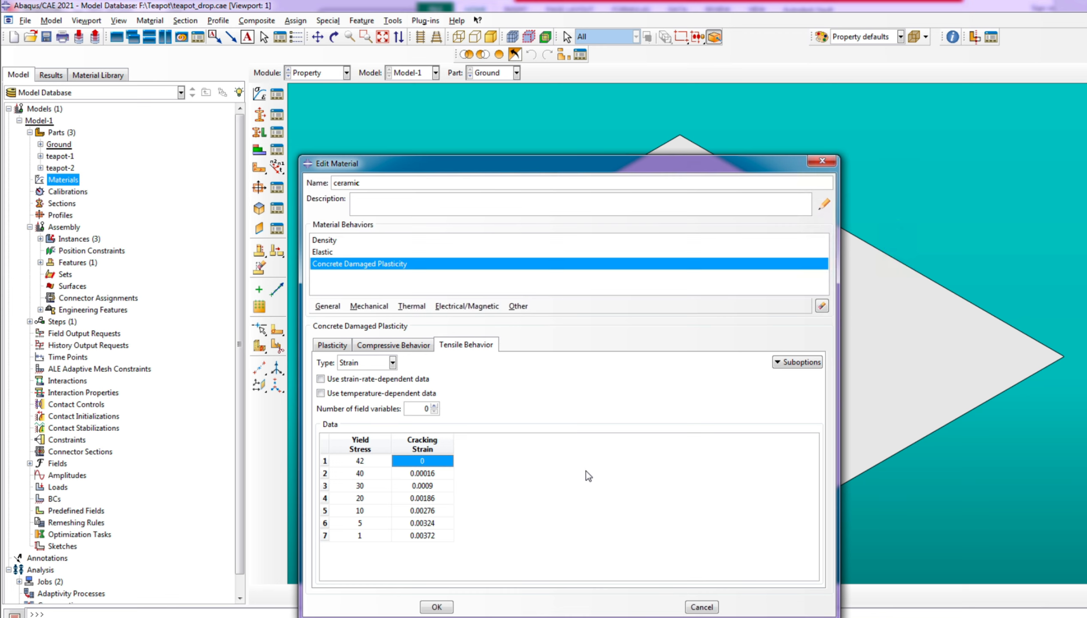
Open the Compression Damage suboption for the concrete damaged plasticity's compressive behavior
{"action": "left_click", "coordinate": [323, 345]}
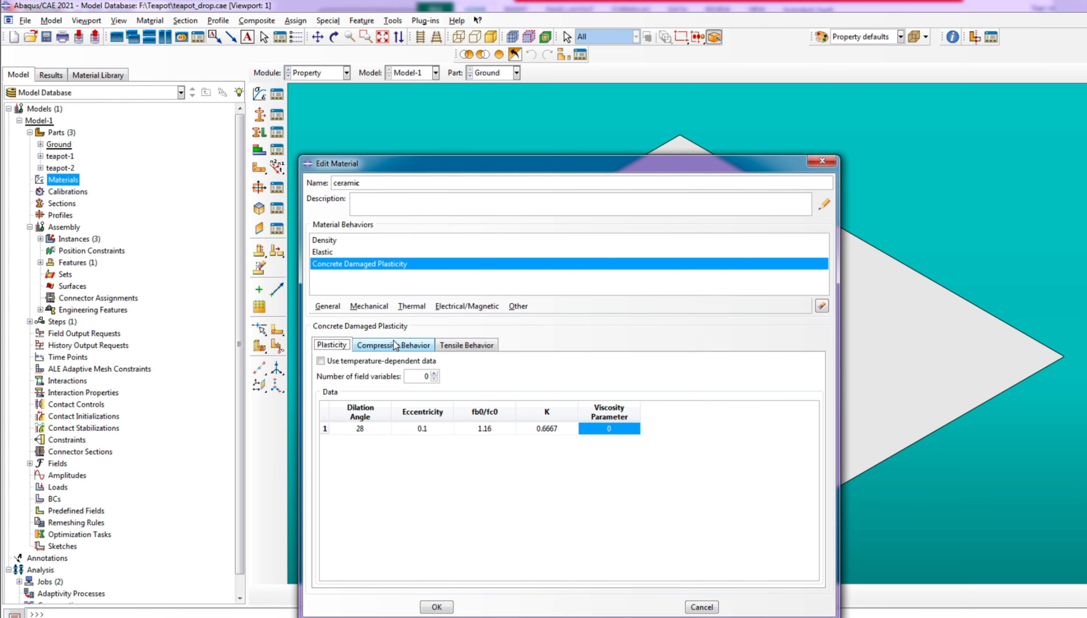
{"action": "left_click", "coordinate": [393, 342]}
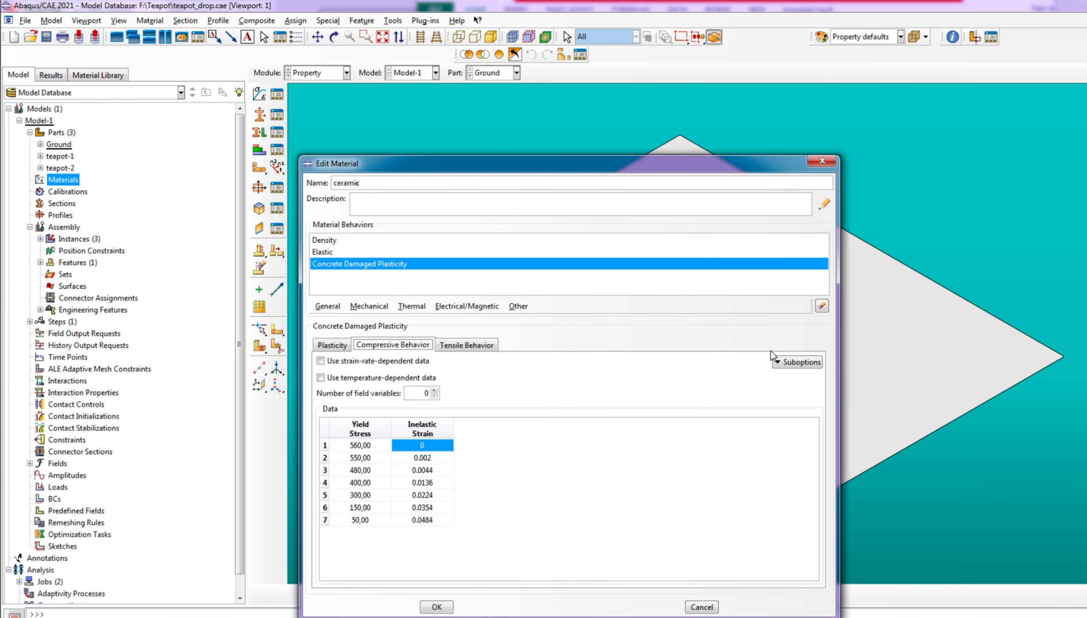
{"action": "left_click", "coordinate": [783, 363]}
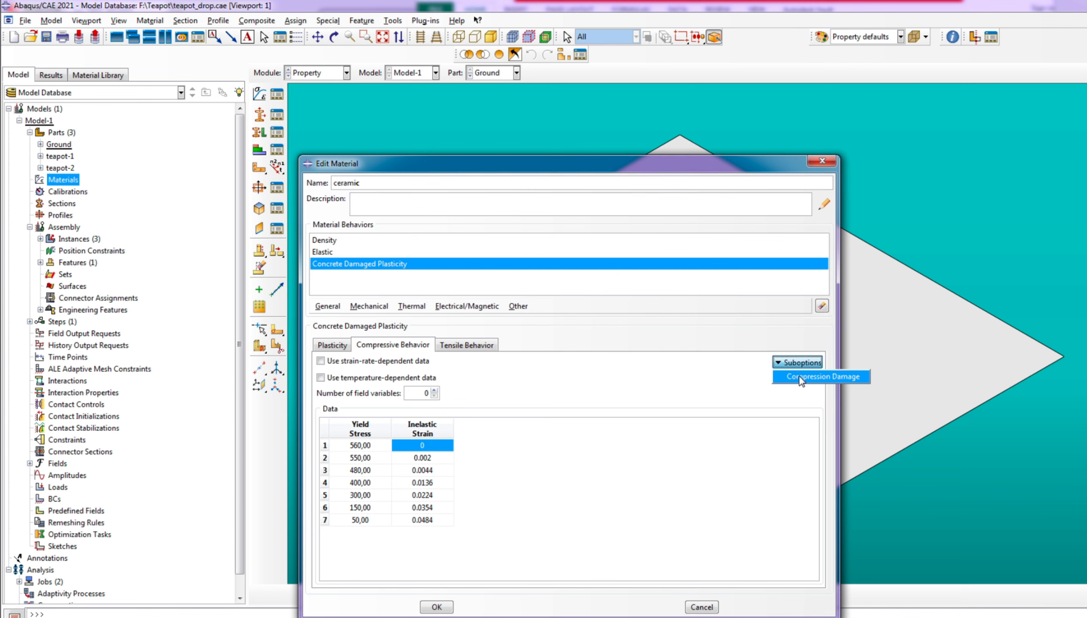
{"action": "left_click", "coordinate": [799, 376]}
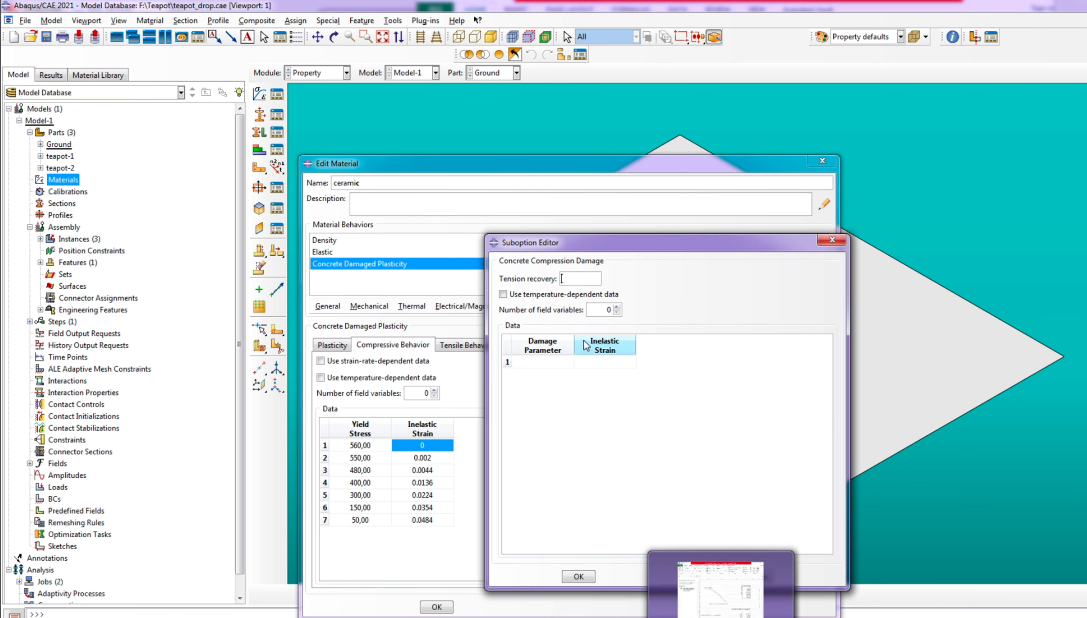
Copy the damage parameters in H19:H28 and inelastic strains in I19:I28 of the Porcelain1 sheet into the compression damage table
{"action": "left_click", "coordinate": [720, 591]}
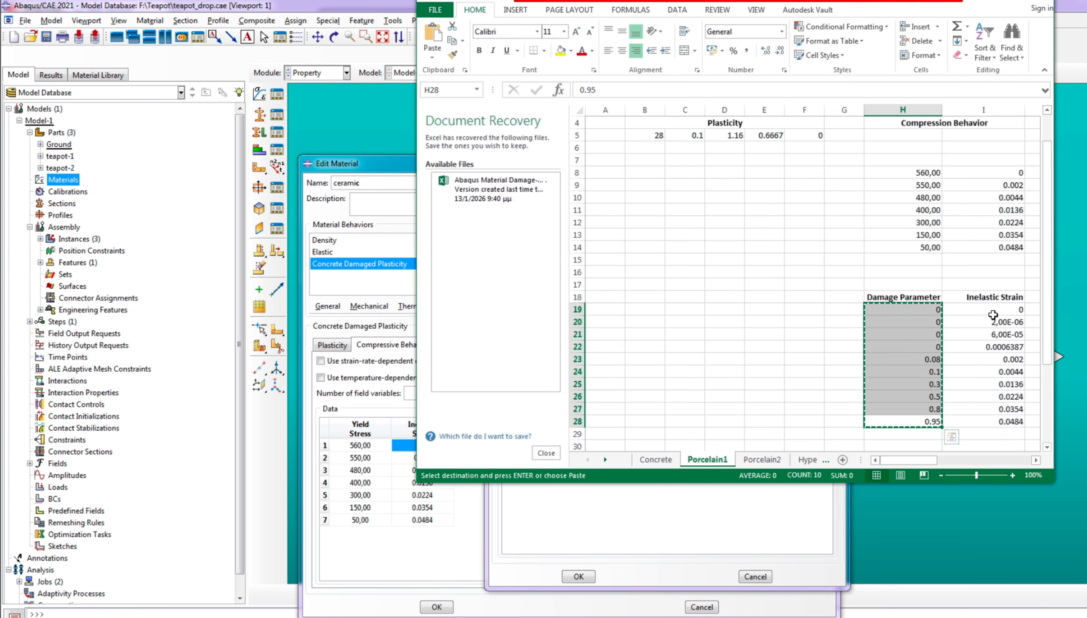
{"action": "left_click_drag", "start_coordinate": [992, 311], "coordinate": [986, 417]}
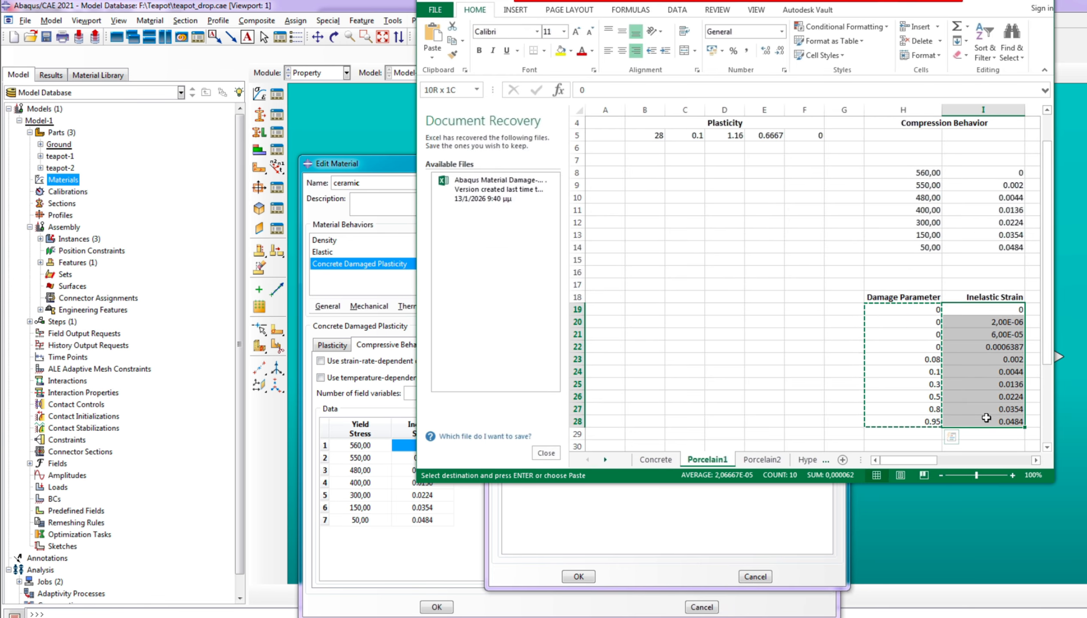
{"action": "right_click", "coordinate": [986, 418]}
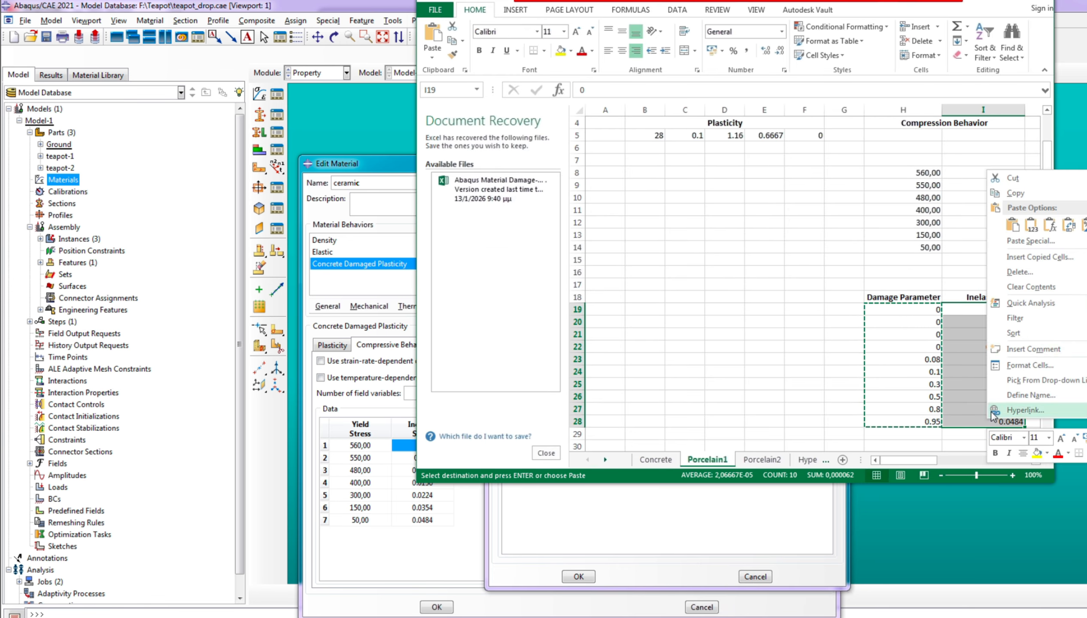
{"action": "left_click", "coordinate": [1031, 194]}
{"action": "left_click", "coordinate": [747, 502]}
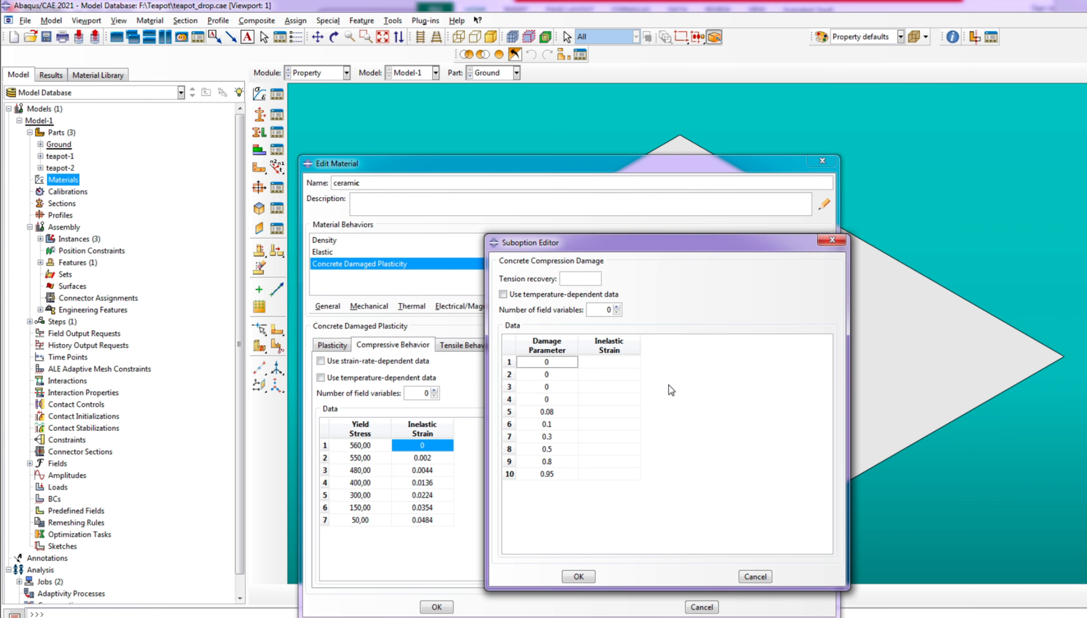
{"action": "right_click", "coordinate": [601, 365]}
{"action": "left_click", "coordinate": [634, 399]}
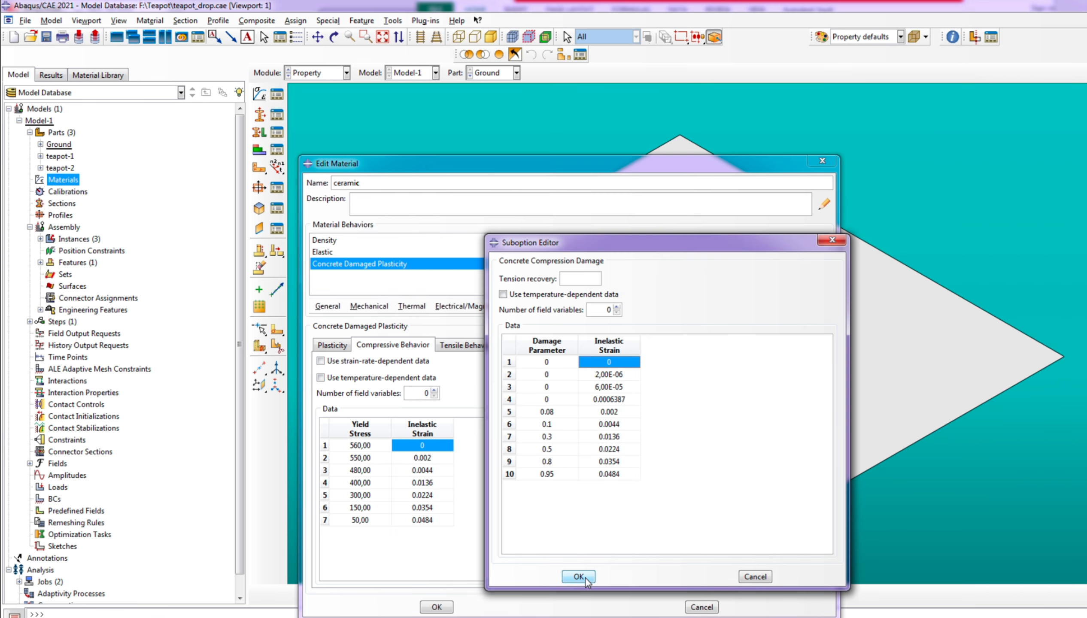
Correct the decimal separator of the compression damage's second inelastic strain so it reads 2.00E-06
{"action": "left_click", "coordinate": [585, 577]}
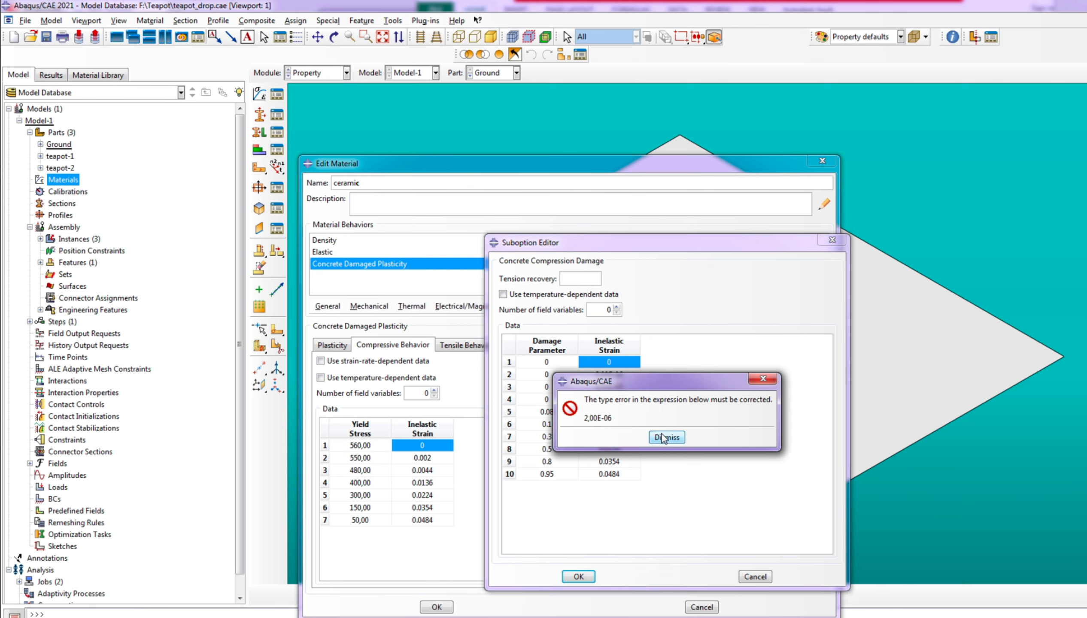
{"action": "left_click", "coordinate": [664, 437]}
{"action": "double_click", "coordinate": [610, 376]}
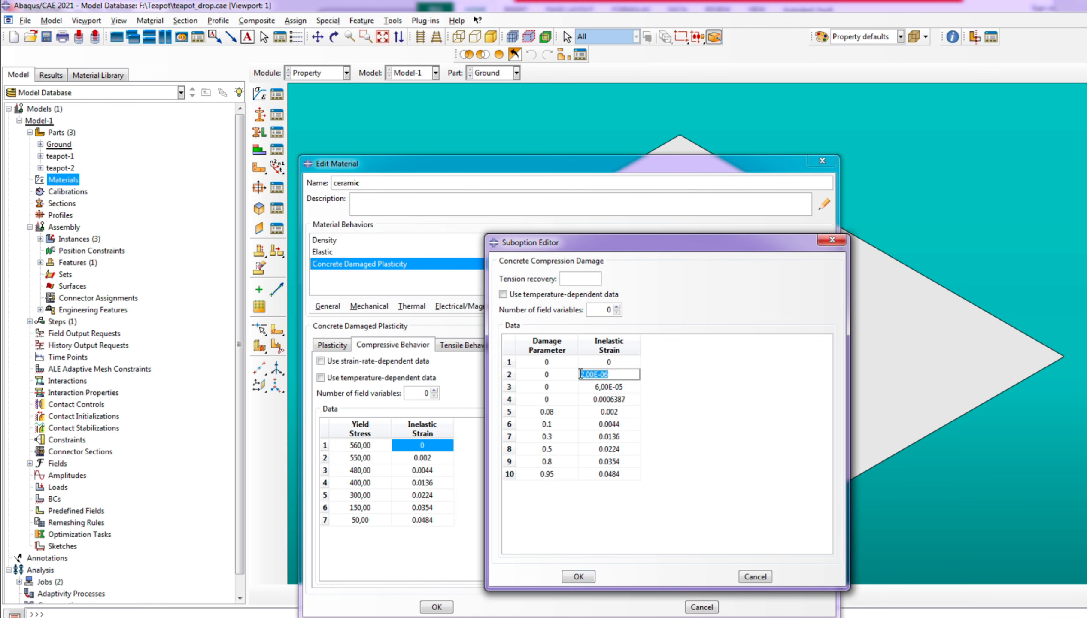
{"action": "left_click", "coordinate": [590, 375]}
{"action": "double_click", "coordinate": [595, 388]}
{"action": "left_click", "coordinate": [585, 386]}
{"action": "key", "text": "Tab"}
{"action": "key", "text": "BackSpace"}
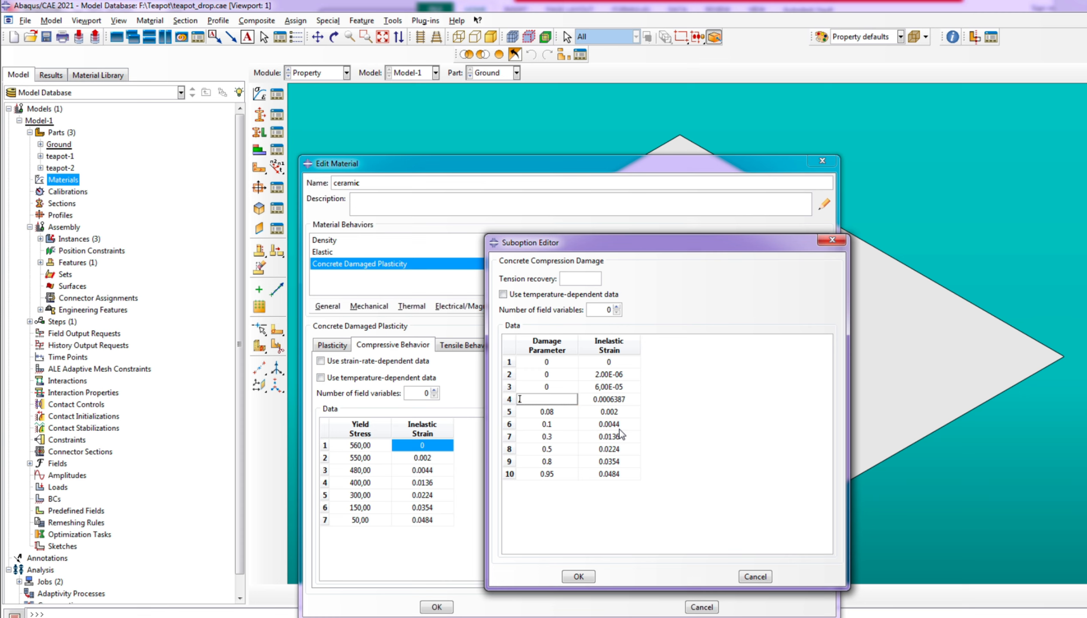
Set the fourth damage parameter to 0 and the third inelastic strain to 6.00E-05, and accept the compression damage data
{"action": "left_click", "coordinate": [690, 410]}
{"action": "type", "text": "0"}
{"action": "double_click", "coordinate": [636, 425]}
{"action": "double_click", "coordinate": [604, 387]}
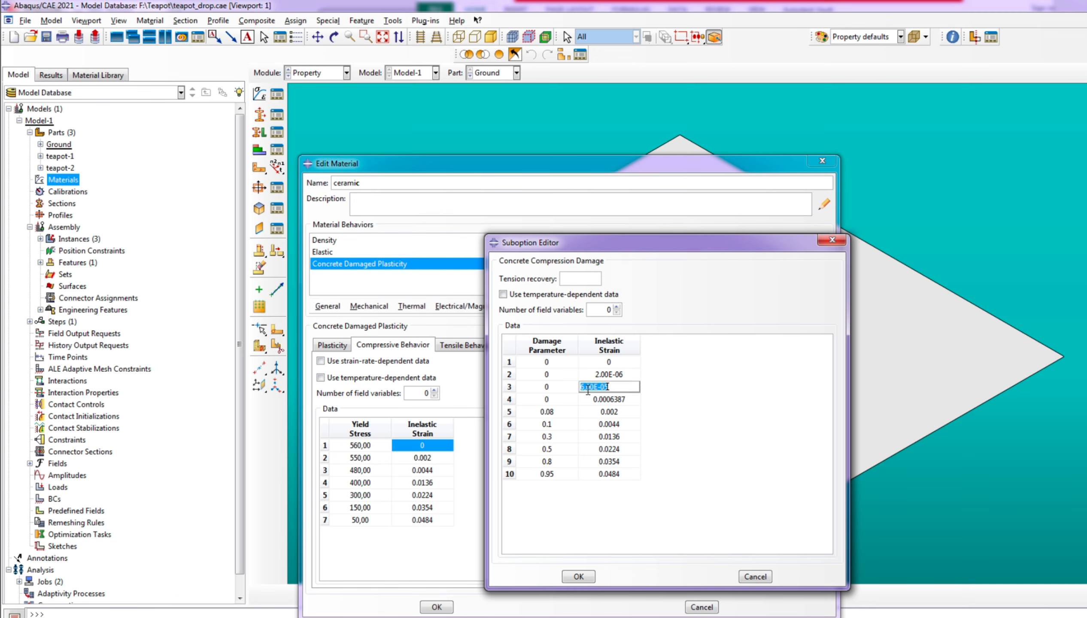
{"action": "left_click", "coordinate": [586, 389]}
{"action": "key", "text": "BackSpace"}
{"action": "type", "text": "."}
{"action": "key", "text": "Return"}
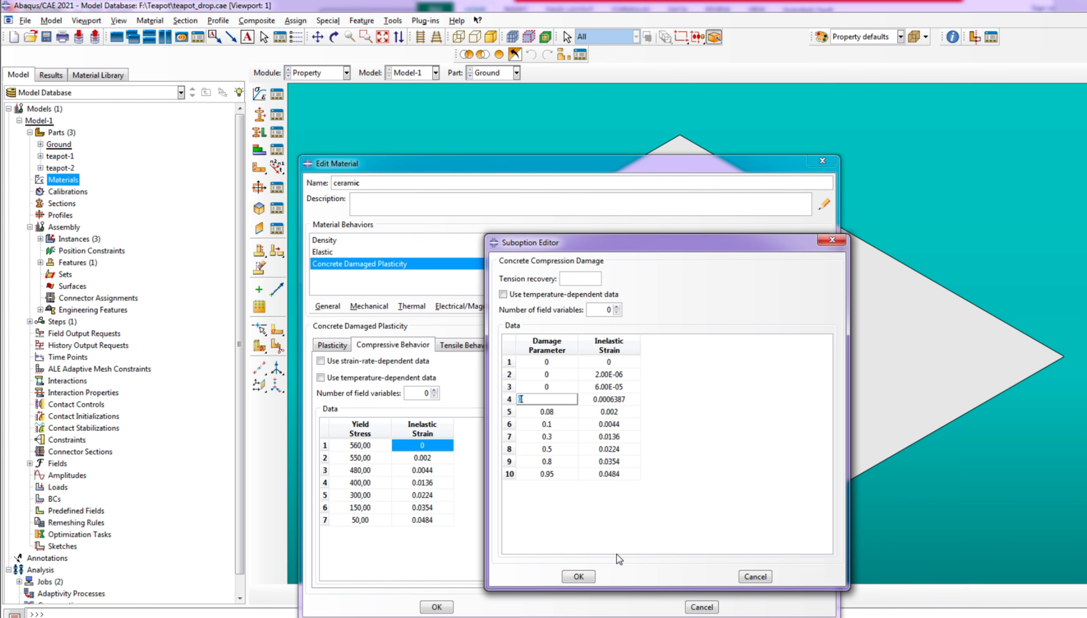
{"action": "left_click", "coordinate": [579, 576]}
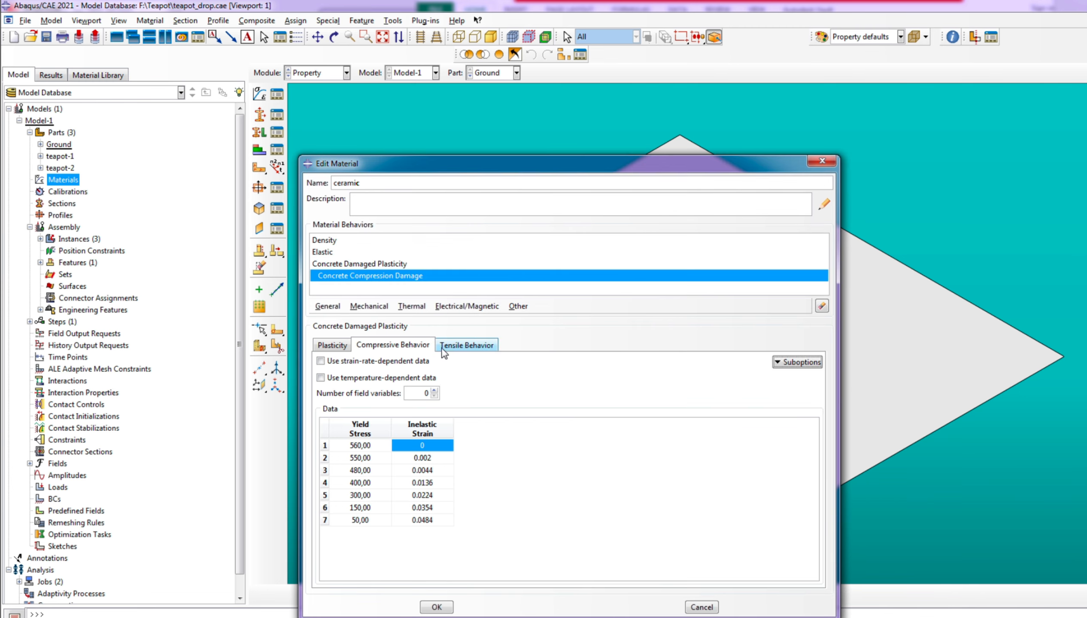
Open the Tension Damage suboption for the tensile behavior and enlarge its editor to show both data columns
{"action": "left_click", "coordinate": [458, 345]}
{"action": "left_click", "coordinate": [797, 363]}
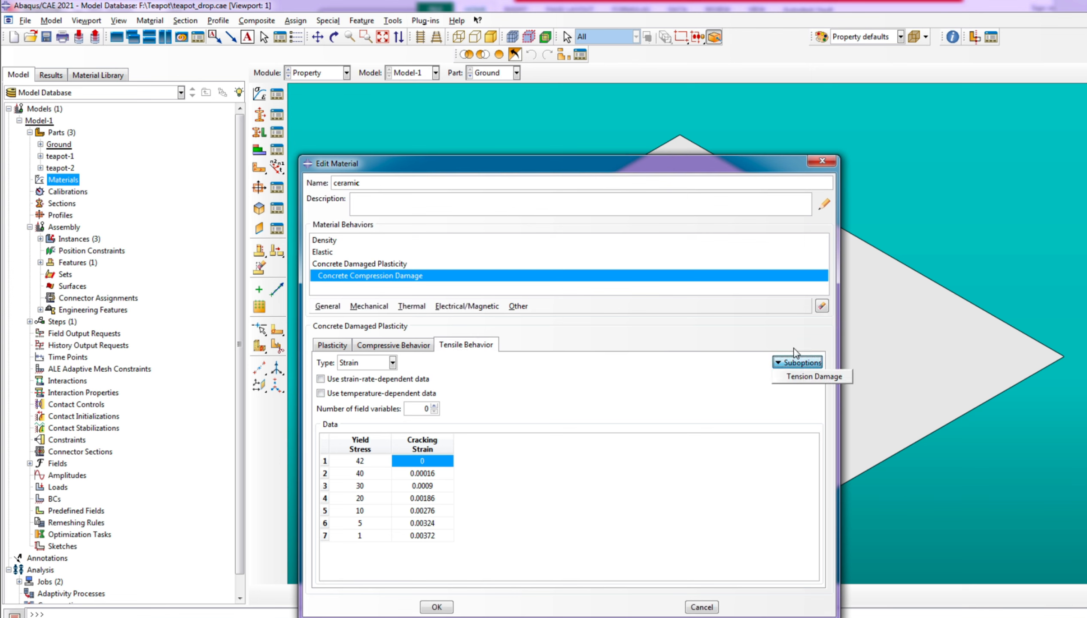
{"action": "left_click", "coordinate": [816, 374]}
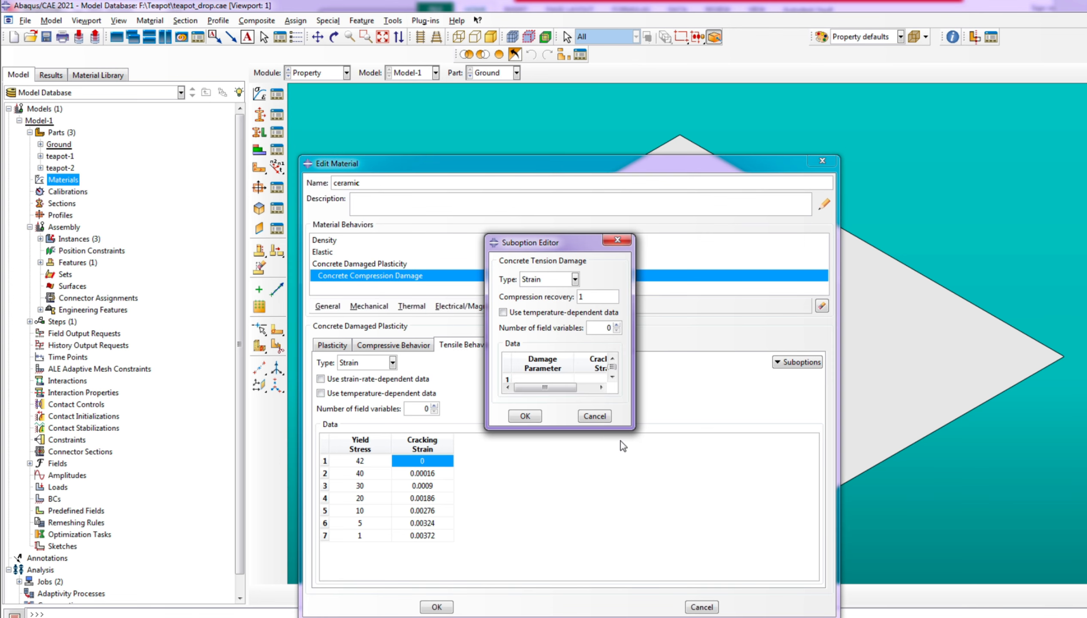
{"action": "left_click_drag", "start_coordinate": [630, 429], "coordinate": [731, 531]}
Copy the damage parameters in O20:O26 of the Porcelain1 sheet into the tension damage's Damage Parameter column
{"action": "key", "text": "alt+Tab"}
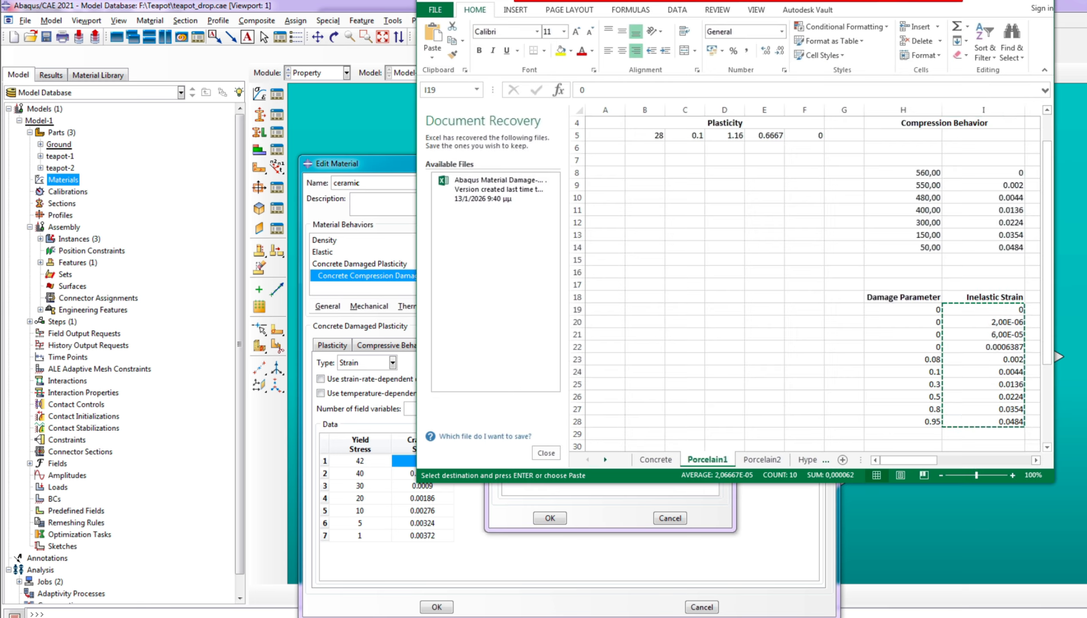
{"action": "left_click_drag", "start_coordinate": [894, 460], "coordinate": [951, 461]}
{"action": "left_click_drag", "start_coordinate": [884, 320], "coordinate": [896, 401]}
{"action": "right_click", "coordinate": [896, 386]}
{"action": "left_click", "coordinate": [904, 415]}
{"action": "left_click", "coordinate": [631, 508]}
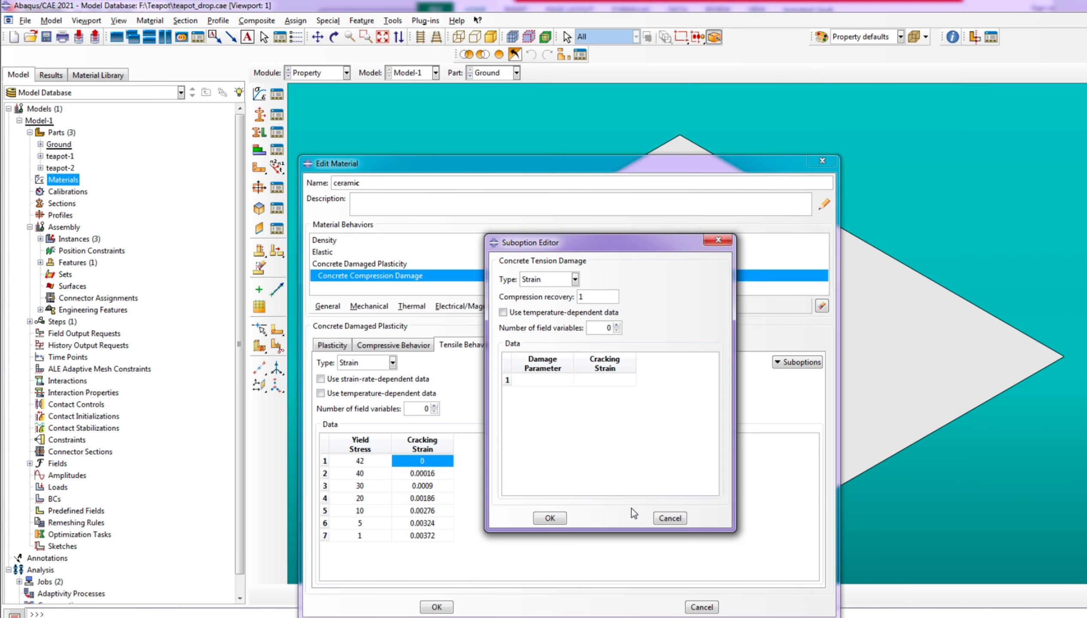
{"action": "right_click", "coordinate": [549, 377]}
{"action": "left_click", "coordinate": [565, 412]}
Copy the cracking strains in P20:P26 of the Porcelain1 sheet into the tension damage's Cracking Strain column and accept the data
{"action": "key", "text": "alt+Tab"}
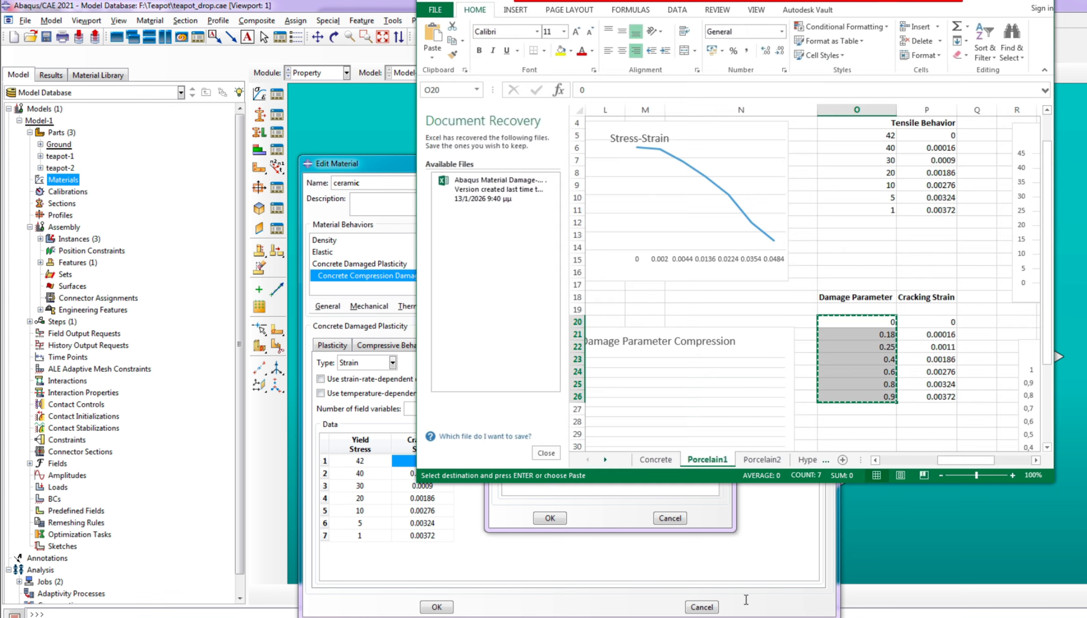
{"action": "left_click_drag", "start_coordinate": [910, 322], "coordinate": [917, 404]}
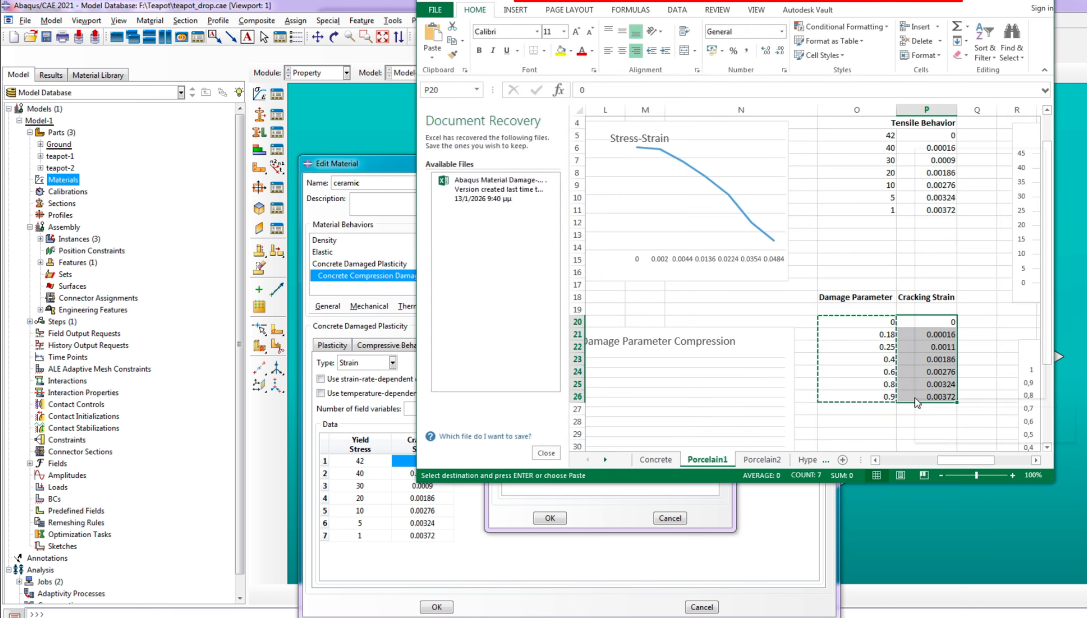
{"action": "right_click", "coordinate": [916, 399]}
{"action": "left_click", "coordinate": [936, 104]}
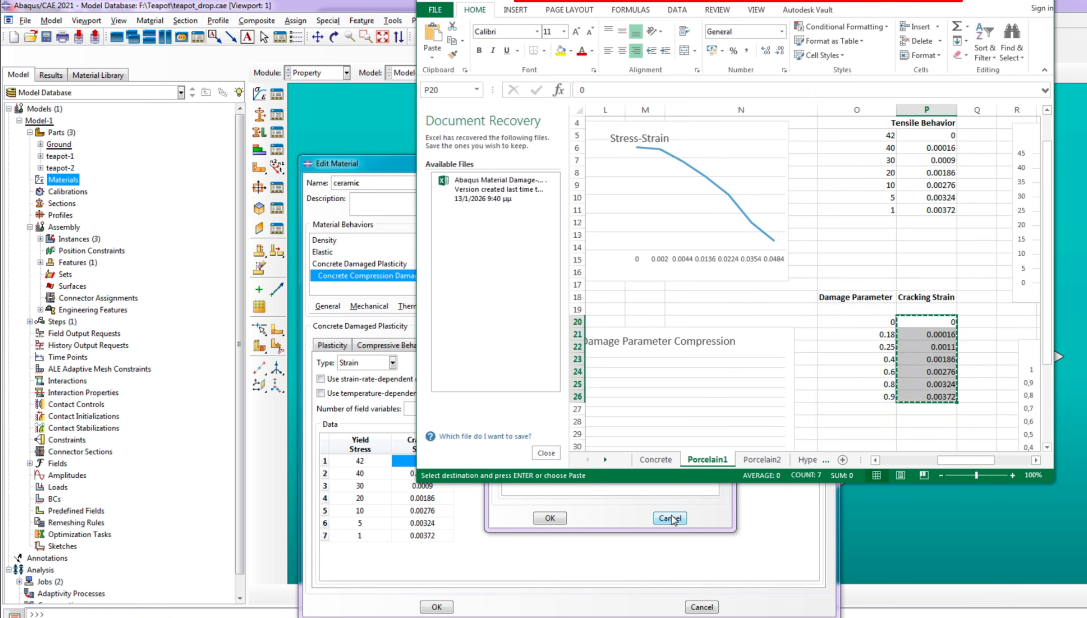
{"action": "left_click", "coordinate": [615, 485]}
{"action": "right_click", "coordinate": [605, 383]}
{"action": "left_click", "coordinate": [621, 405]}
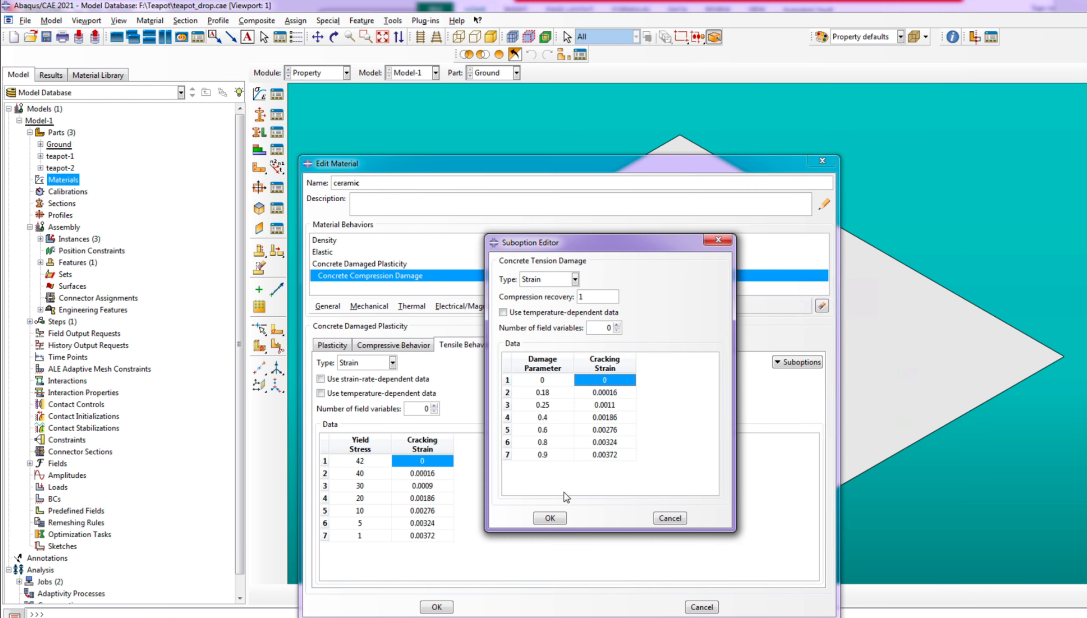
{"action": "left_click", "coordinate": [556, 518]}
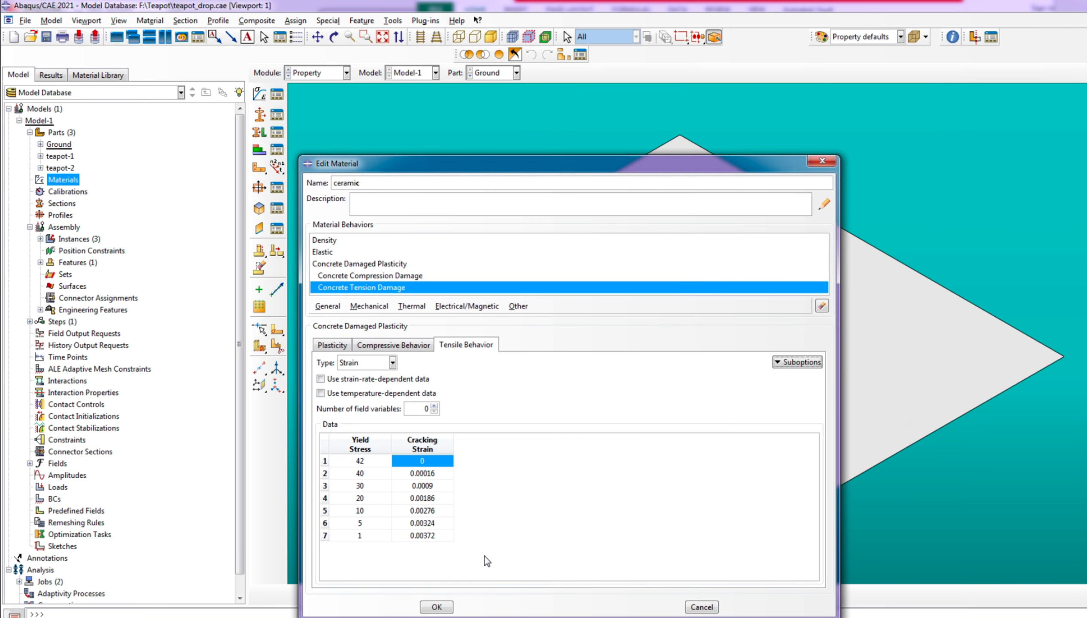
Remove the comma decimals from the first three compressive yield stresses so they read 560, 550 and 480
{"action": "left_click", "coordinate": [437, 607]}
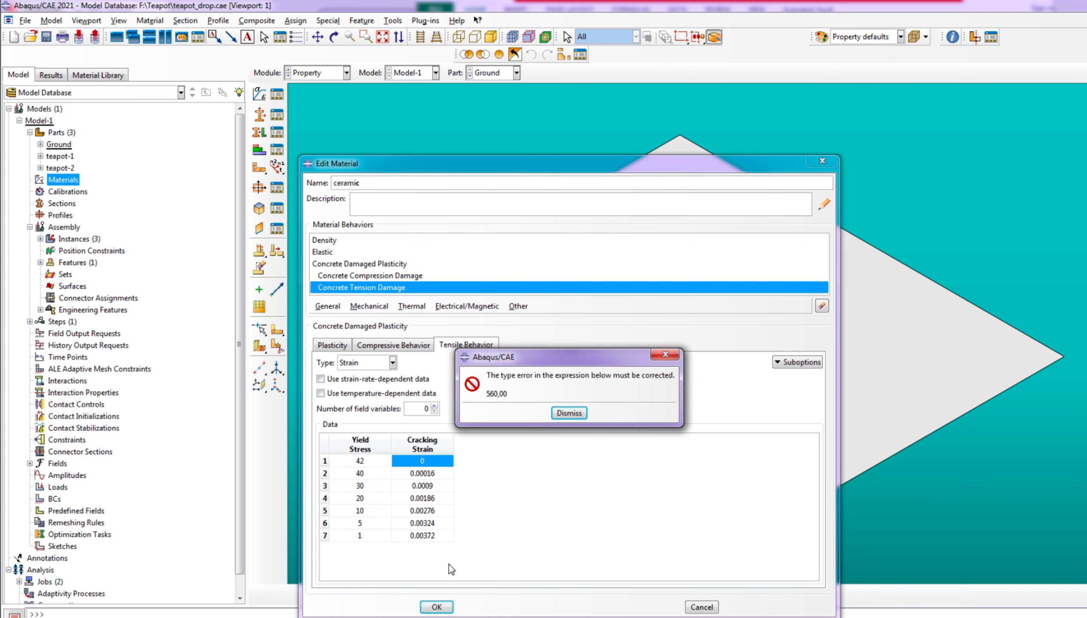
{"action": "left_click", "coordinate": [569, 414]}
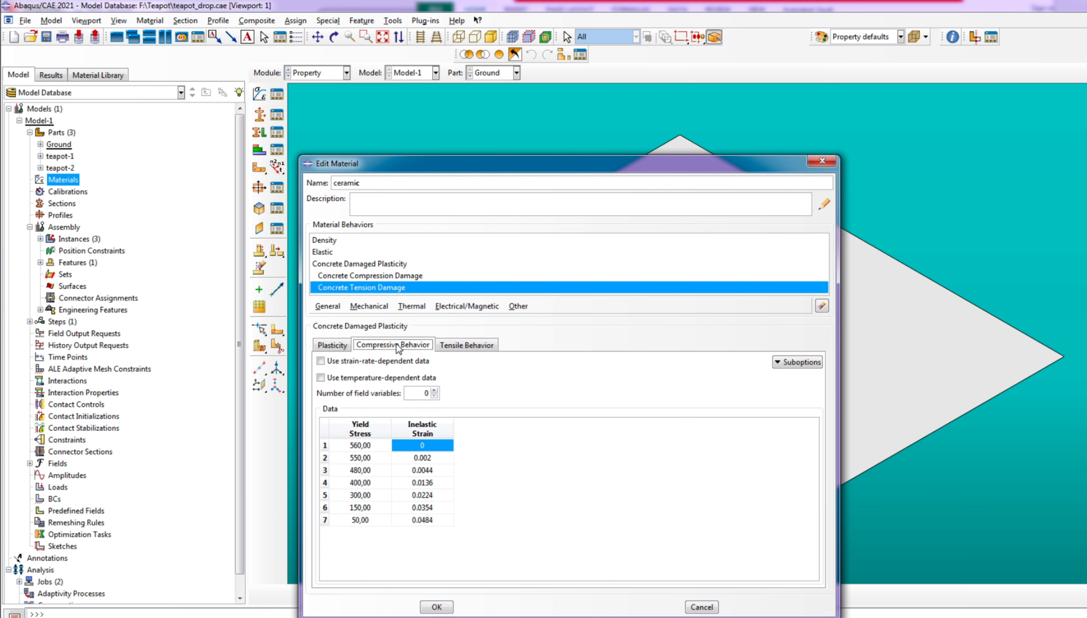
{"action": "double_click", "coordinate": [362, 445]}
{"action": "left_click", "coordinate": [364, 445]}
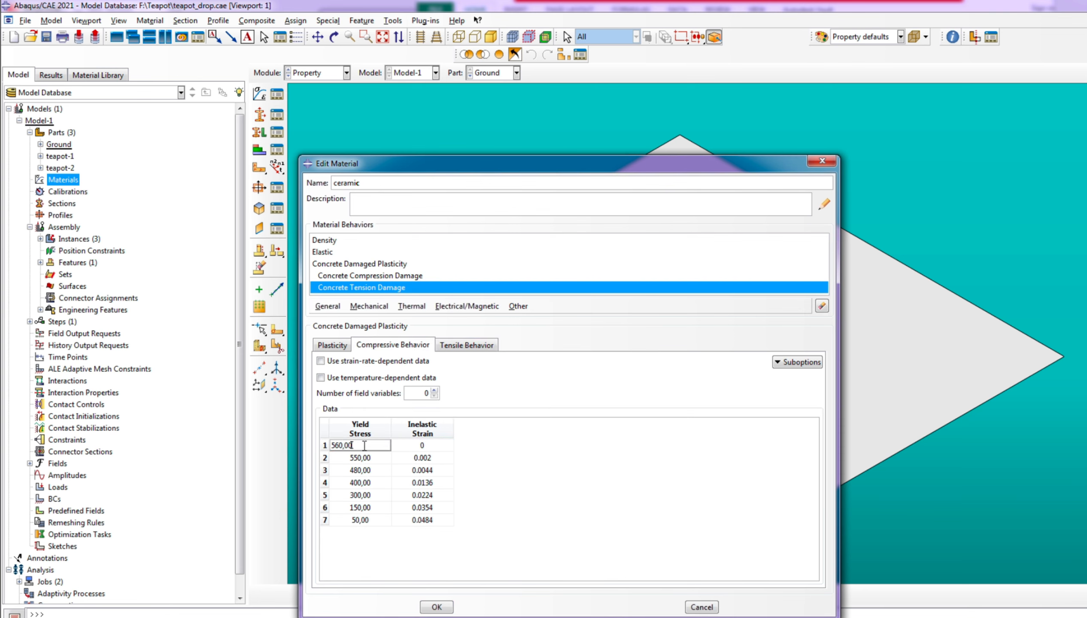
{"action": "key", "text": "BackSpace"}
{"action": "key", "text": "BackSpace"}
{"action": "double_click", "coordinate": [372, 460]}
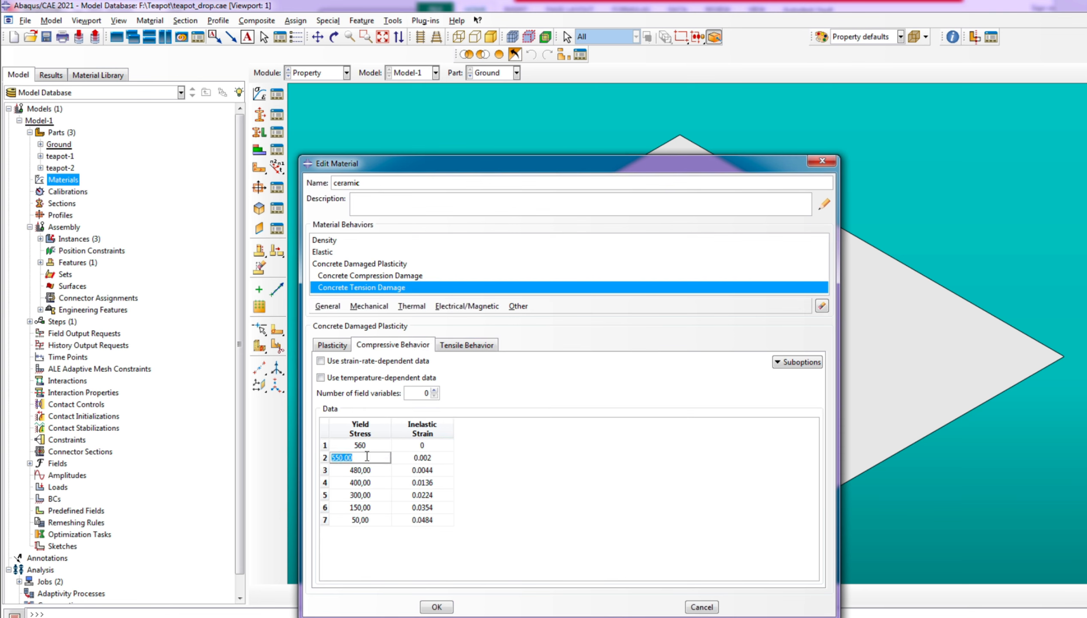
{"action": "key", "text": "BackSpace"}
{"action": "key", "text": "BackSpace"}
{"action": "double_click", "coordinate": [374, 471]}
{"action": "left_click", "coordinate": [374, 471]}
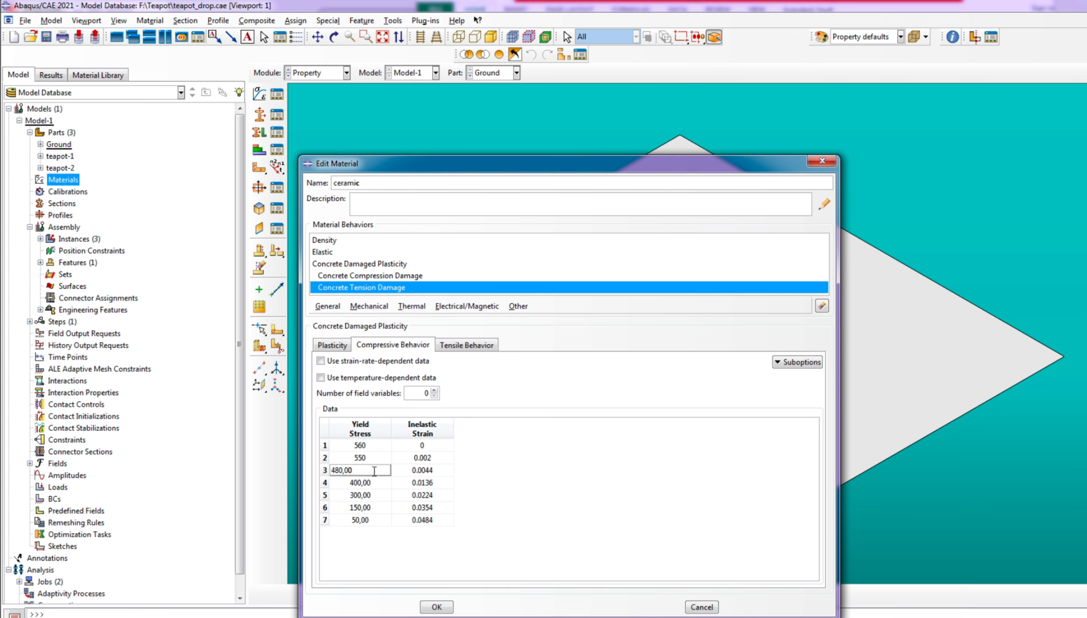
Remove the comma decimals from the fourth to sixth compressive yield stresses so they read 400, 300 and 150
{"action": "double_click", "coordinate": [373, 483]}
{"action": "left_click", "coordinate": [371, 482]}
{"action": "key", "text": "BackSpace"}
{"action": "key", "text": "BackSpace"}
{"action": "key", "text": "BackSpace"}
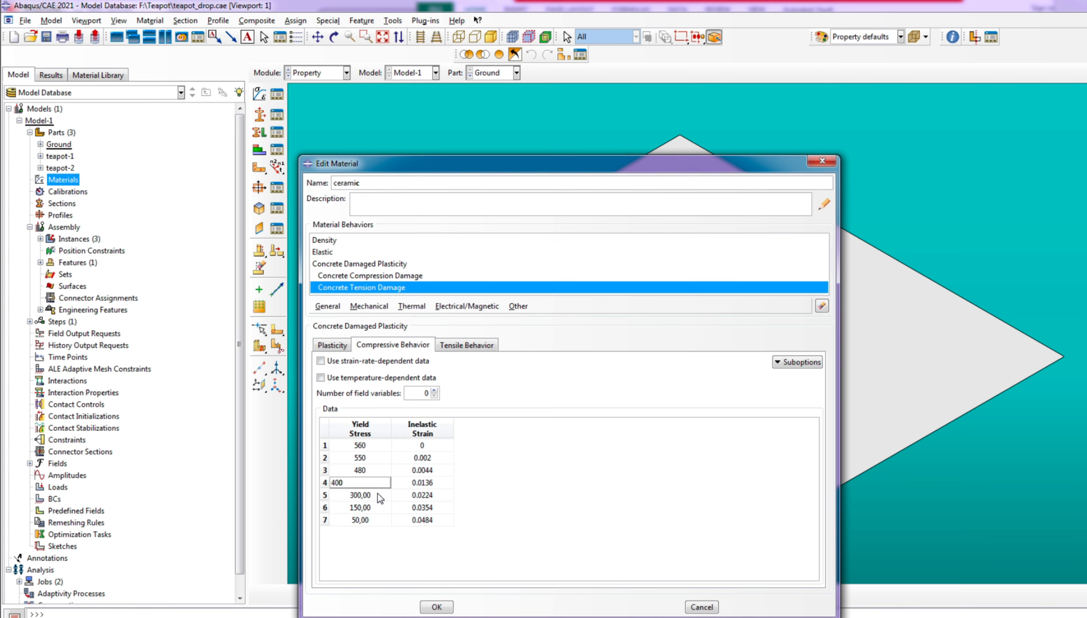
{"action": "double_click", "coordinate": [375, 495]}
{"action": "left_click", "coordinate": [376, 495]}
{"action": "key", "text": "BackSpace"}
{"action": "key", "text": "BackSpace"}
{"action": "key", "text": "BackSpace"}
{"action": "double_click", "coordinate": [375, 508]}
{"action": "key", "text": "BackSpace"}
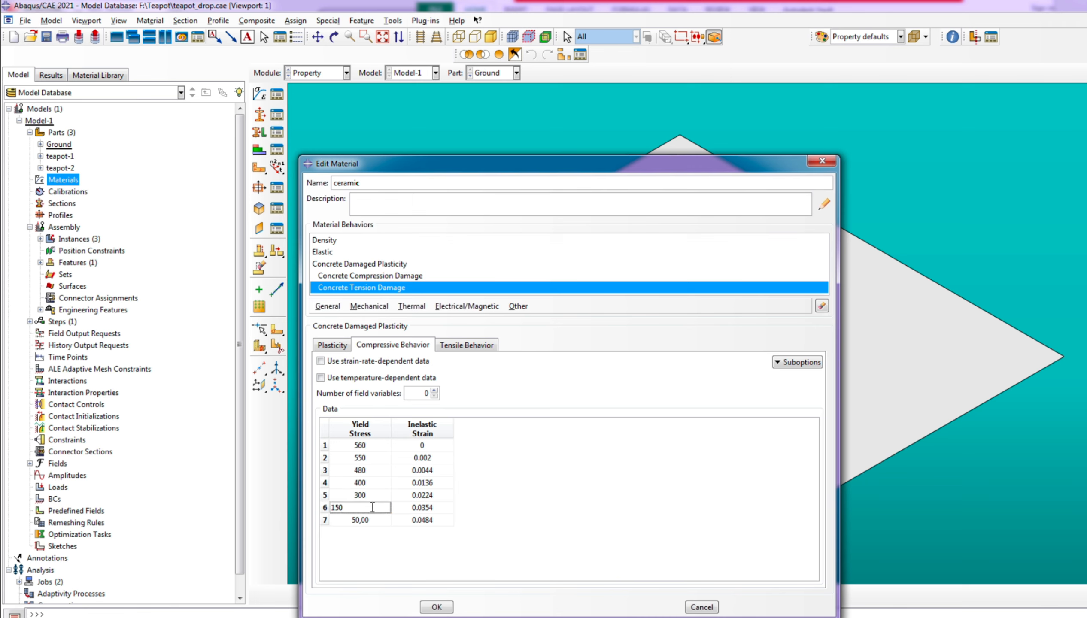
Set the seventh compressive yield stress to 50 and accept the ceramic material definition
{"action": "double_click", "coordinate": [358, 520]}
{"action": "type", "text": "50"}
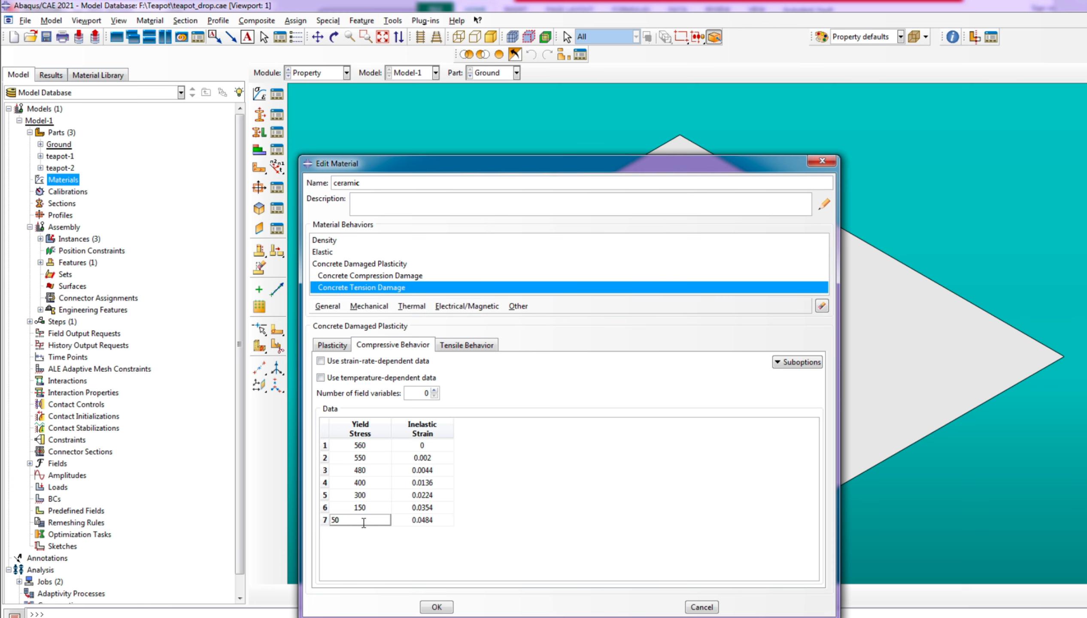
{"action": "left_click", "coordinate": [437, 607]}
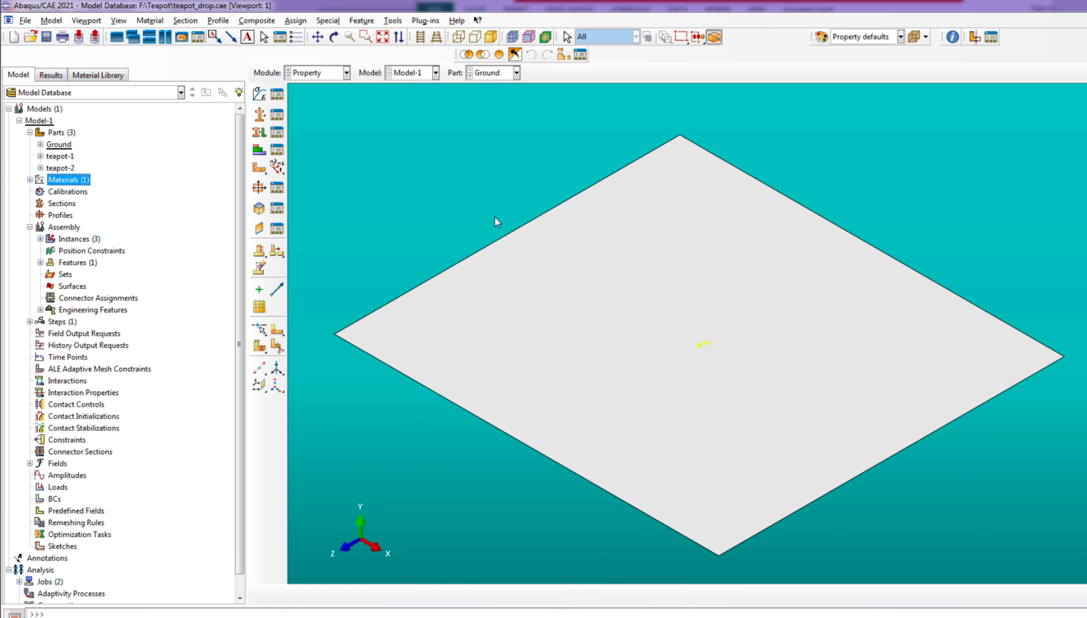
Create a solid homogeneous section named Ceramic that uses the ceramic material
{"action": "left_click", "coordinate": [61, 204]}
{"action": "right_click", "coordinate": [61, 203]}
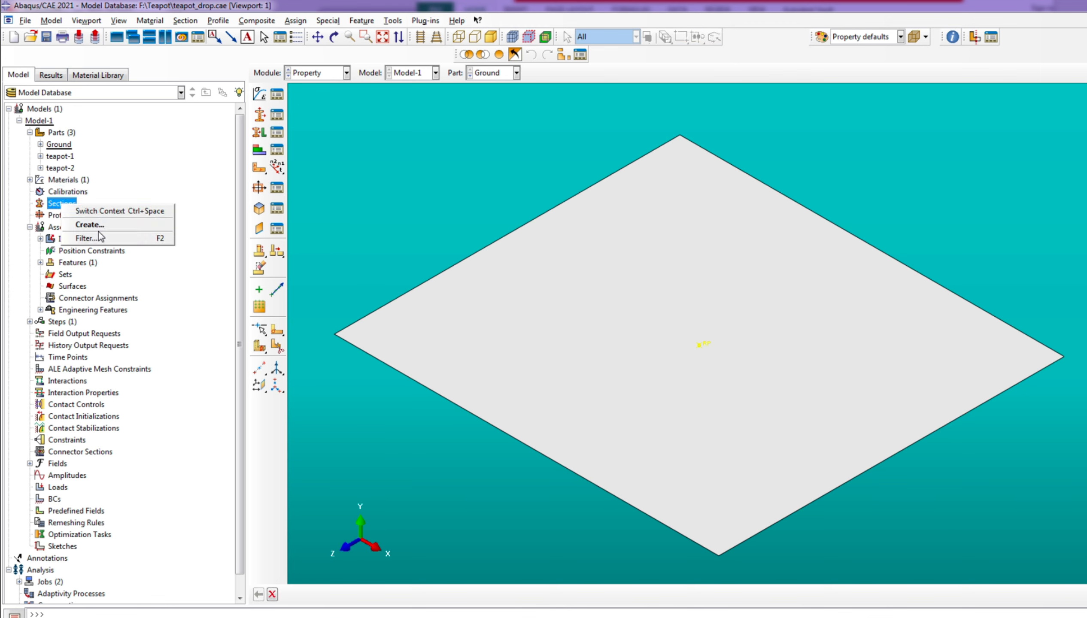
{"action": "left_click", "coordinate": [104, 231]}
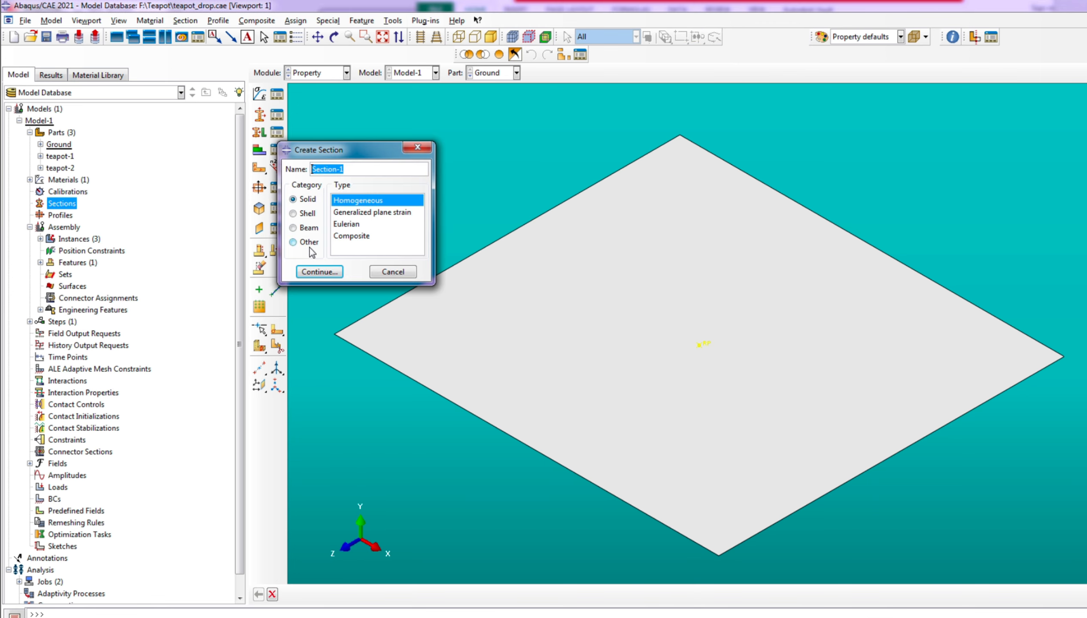
{"action": "type", "text": "Ceramic"}
{"action": "left_click", "coordinate": [319, 271]}
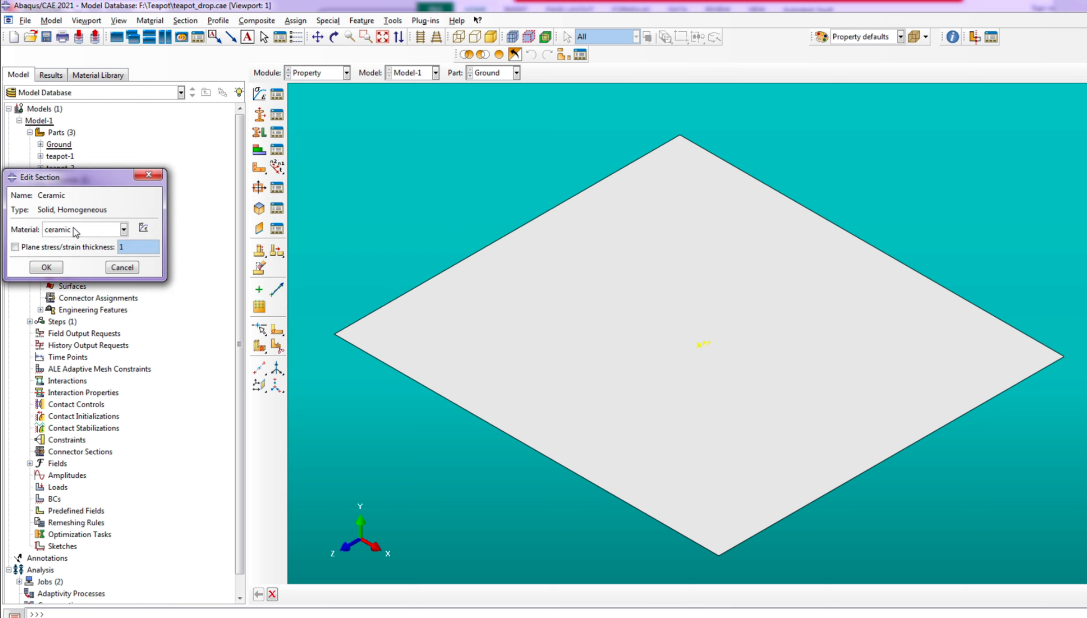
{"action": "left_click", "coordinate": [48, 267]}
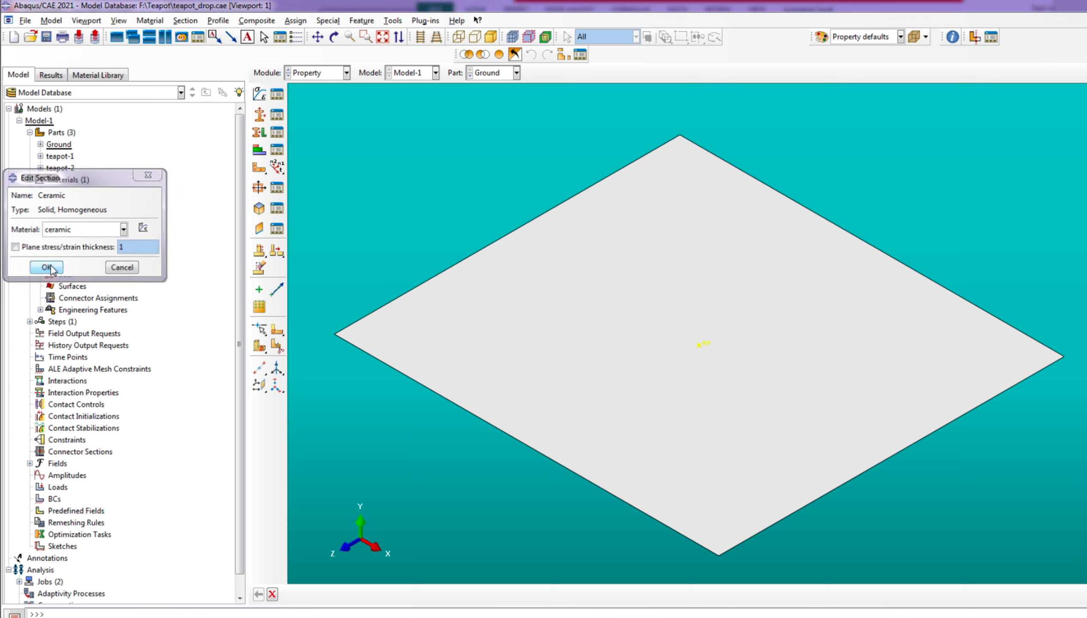
Assign the Ceramic section to the whole teapot-1 body, creating Set-1 for the region
{"action": "left_click", "coordinate": [325, 69]}
{"action": "left_click", "coordinate": [324, 70]}
{"action": "left_click", "coordinate": [491, 73]}
{"action": "left_click", "coordinate": [493, 83]}
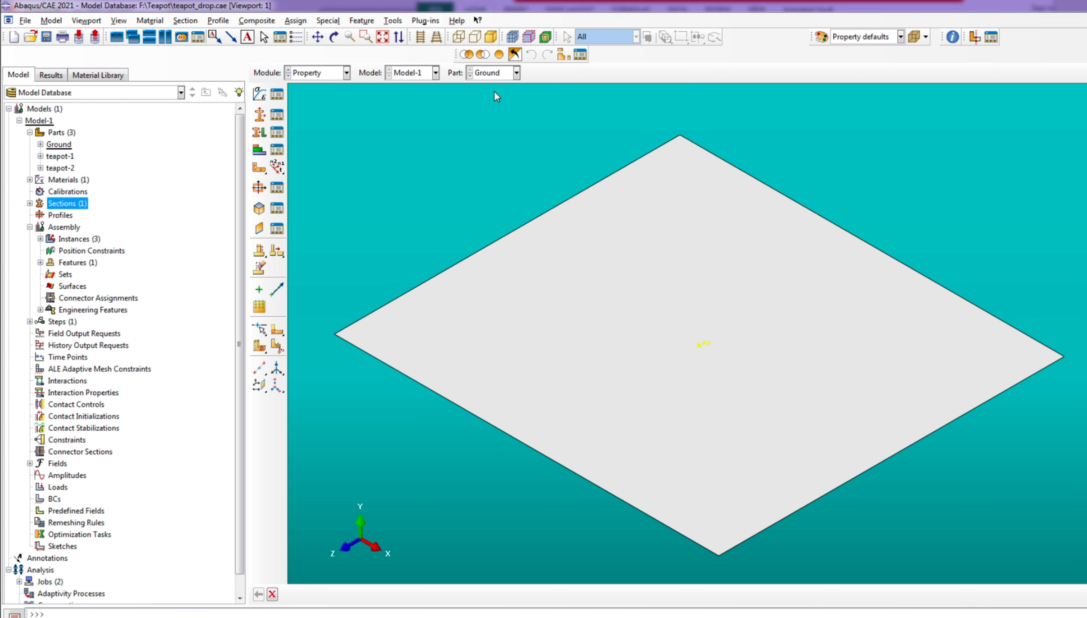
{"action": "left_click", "coordinate": [495, 75]}
{"action": "left_click", "coordinate": [494, 87]}
{"action": "left_click", "coordinate": [498, 74]}
{"action": "left_click", "coordinate": [492, 88]}
{"action": "left_click", "coordinate": [497, 74]}
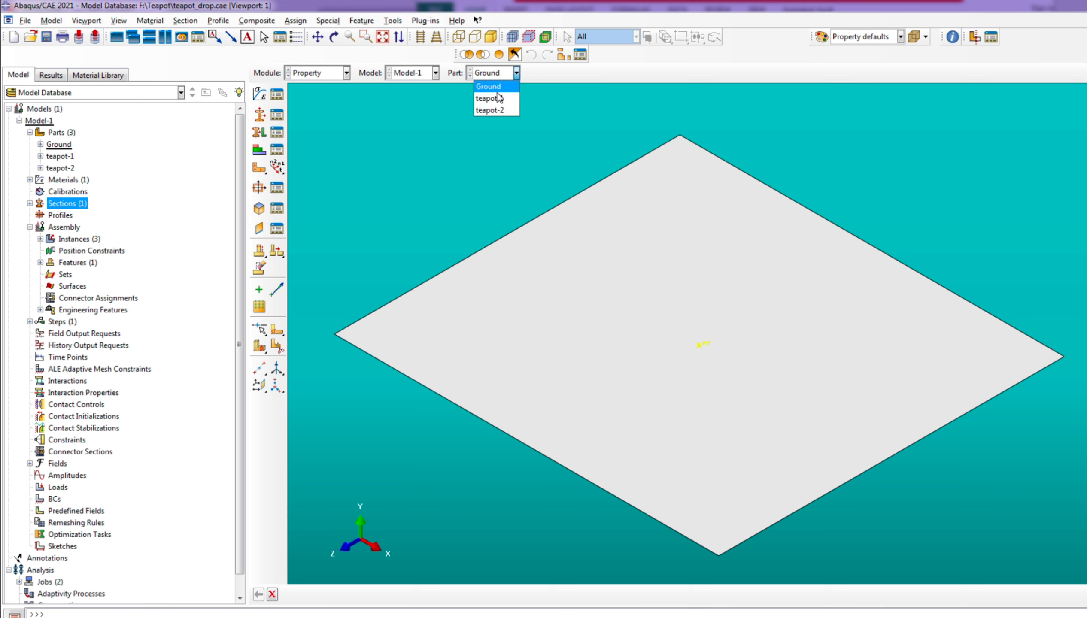
{"action": "left_click", "coordinate": [491, 98]}
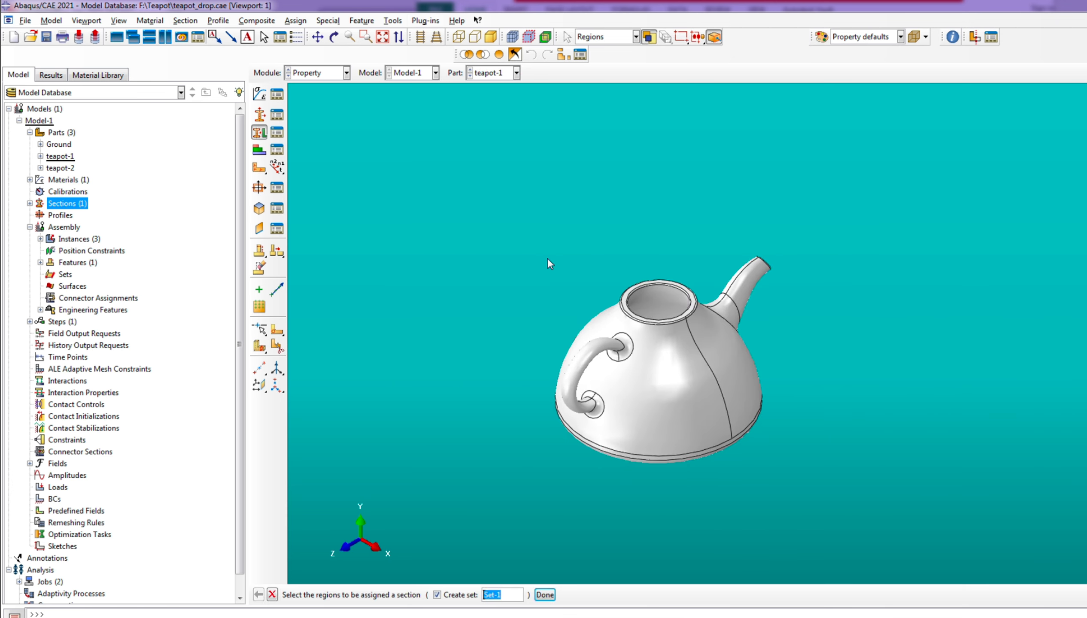
{"action": "left_click", "coordinate": [653, 400]}
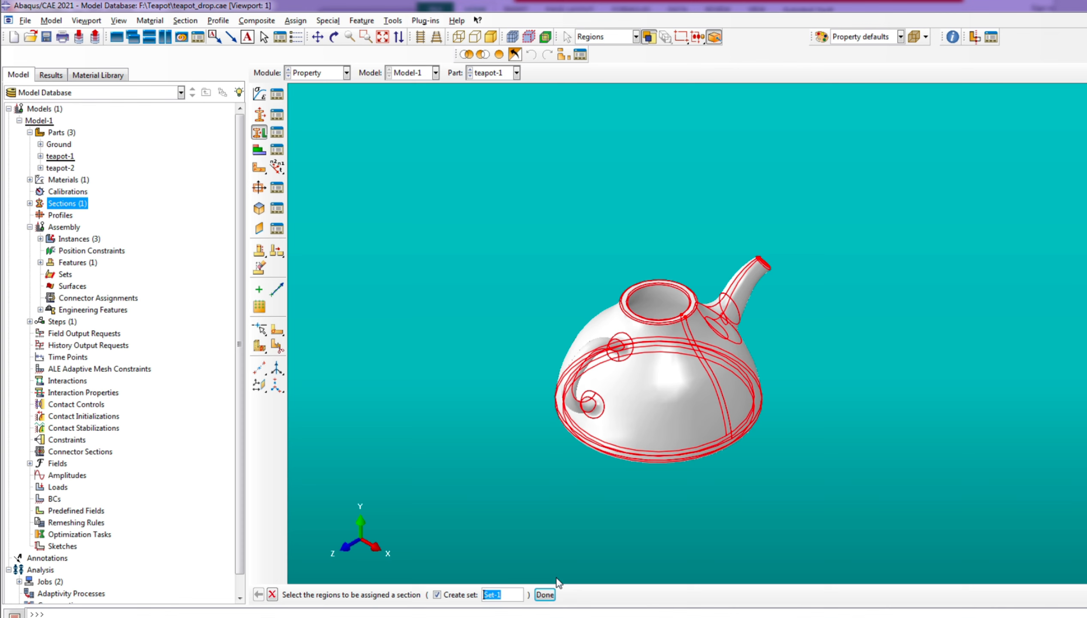
{"action": "left_click", "coordinate": [544, 594]}
{"action": "left_click", "coordinate": [46, 248]}
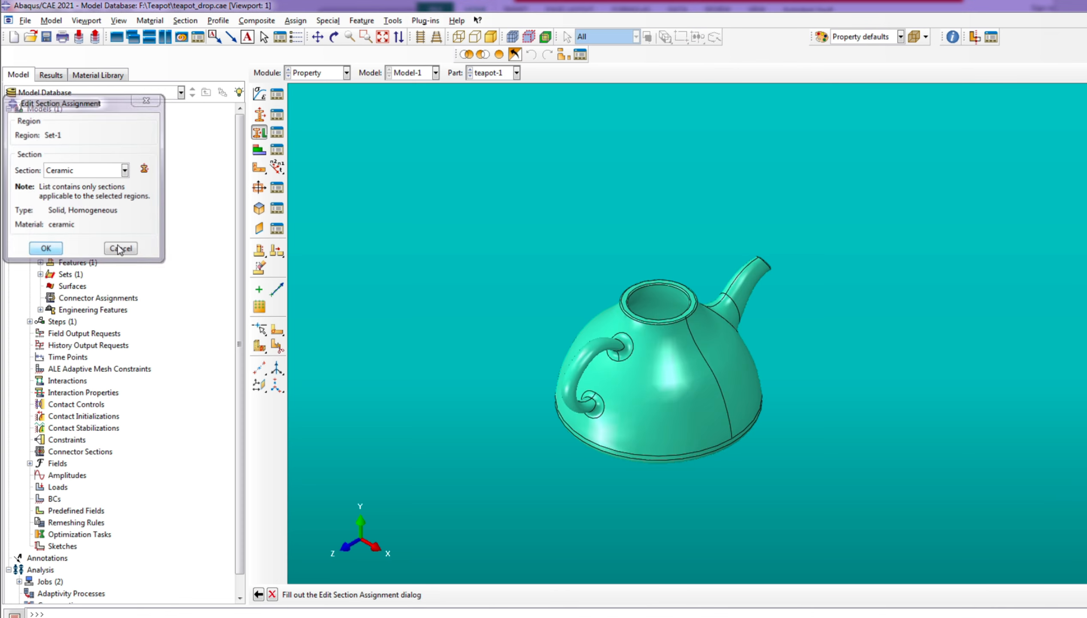
Assign the Ceramic section to the whole teapot-2 lid part, creating a set for the region
{"action": "left_click", "coordinate": [516, 73]}
{"action": "left_click", "coordinate": [489, 110]}
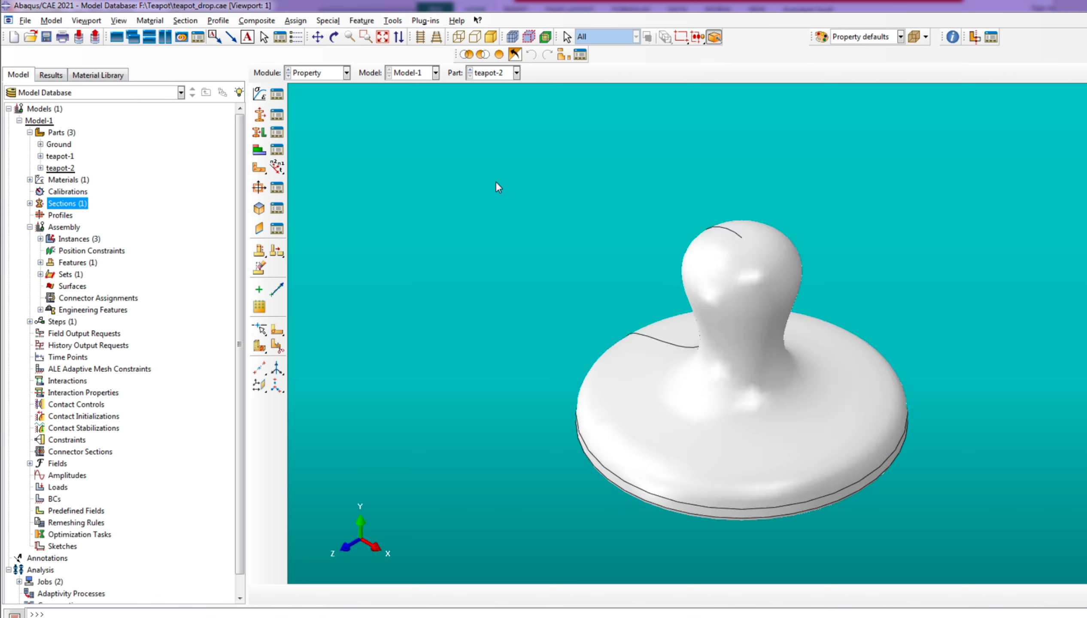
{"action": "left_click", "coordinate": [259, 132]}
{"action": "left_click", "coordinate": [259, 132]}
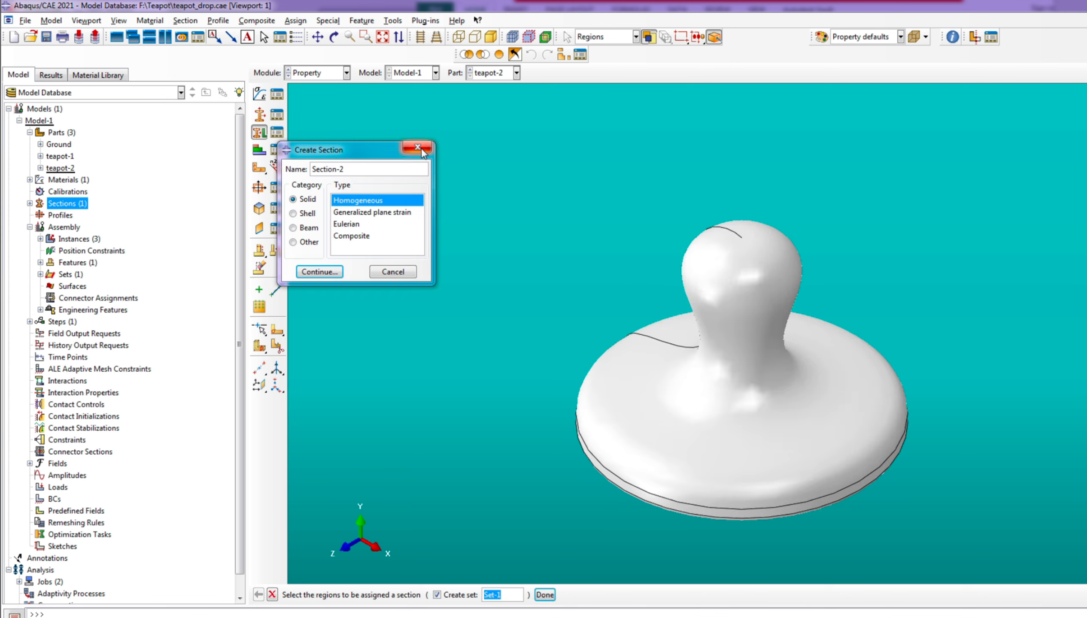
{"action": "left_click", "coordinate": [784, 394]}
{"action": "left_click", "coordinate": [545, 595]}
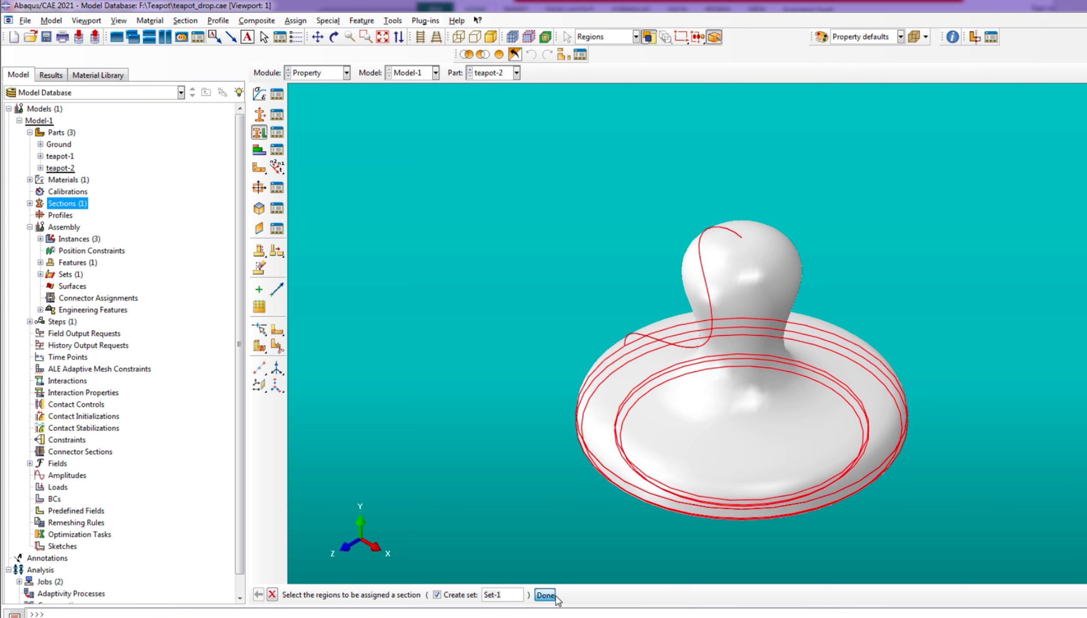
{"action": "left_click", "coordinate": [46, 248]}
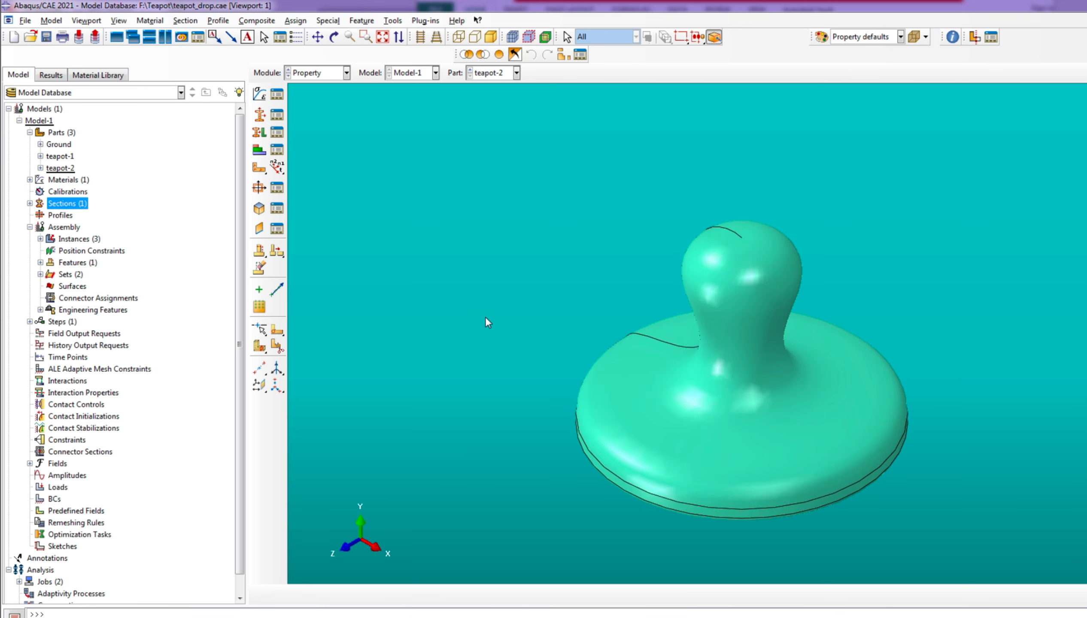
Switch to the Mesh module and set the element shape of teapot-2 to Tet in its mesh controls
{"action": "scroll", "coordinate": [488, 325], "scroll_direction": "down", "scroll_amount": 1}
{"action": "left_click", "coordinate": [315, 73]}
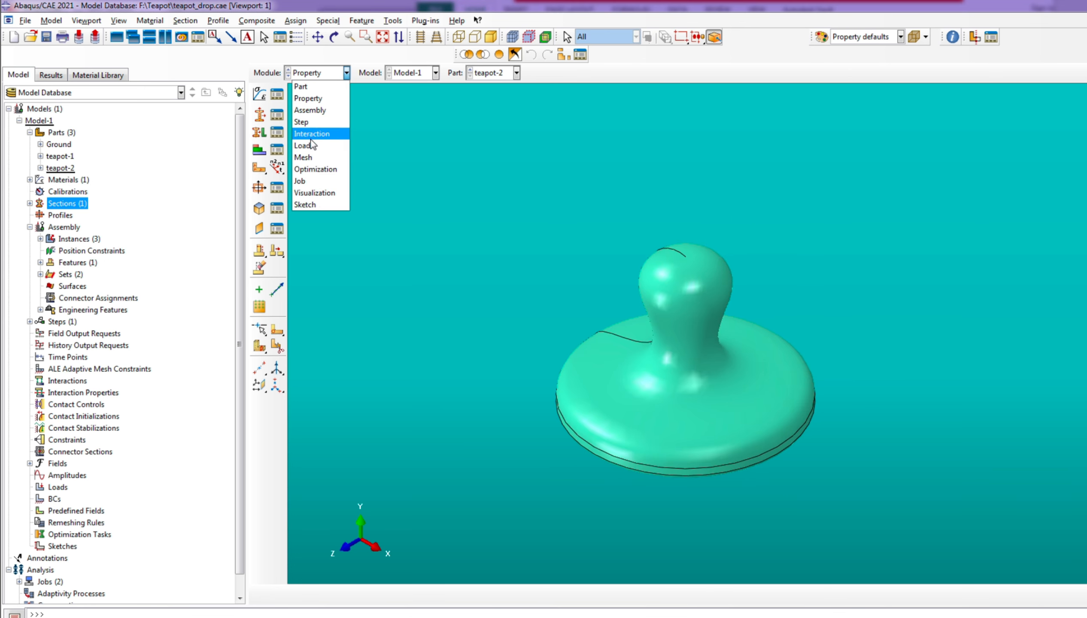
{"action": "left_click", "coordinate": [316, 153]}
{"action": "scroll", "coordinate": [535, 302], "scroll_direction": "down", "scroll_amount": 1}
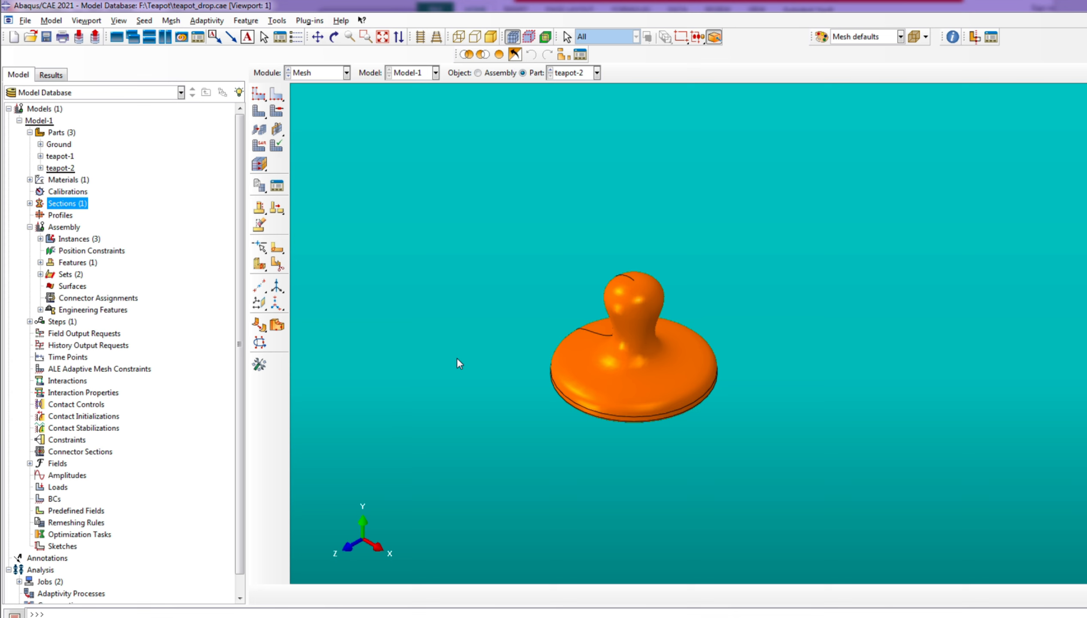
{"action": "left_click", "coordinate": [276, 117]}
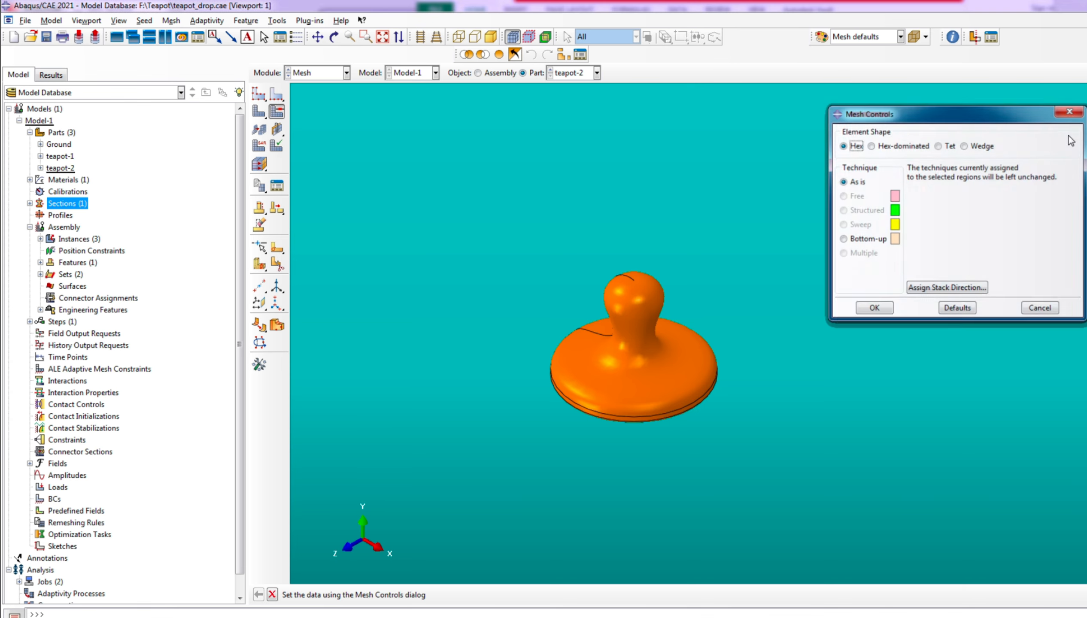
{"action": "left_click", "coordinate": [939, 148]}
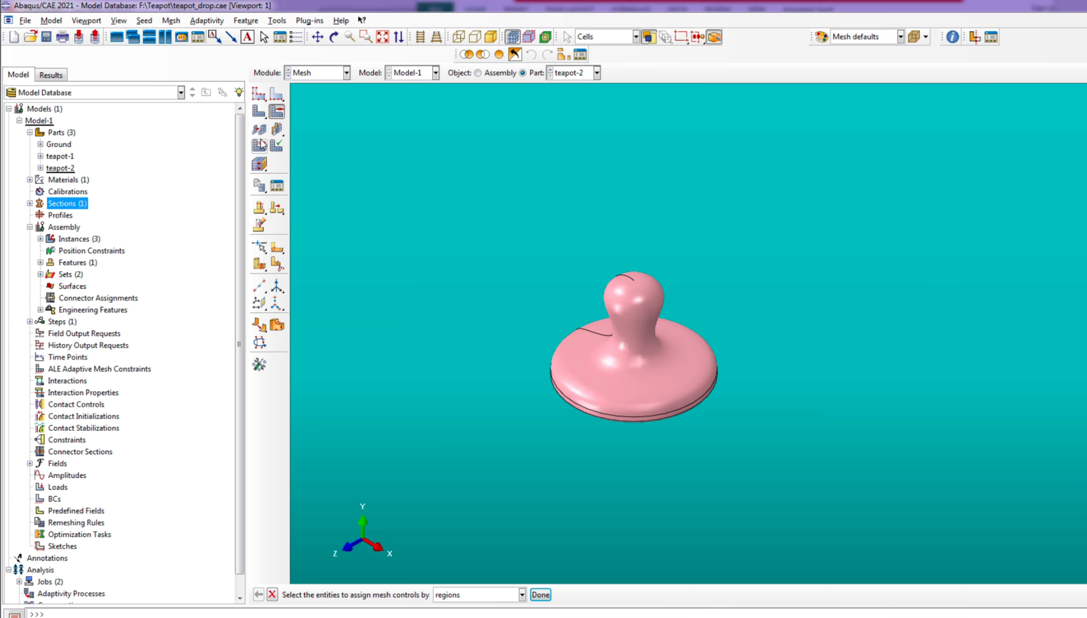
Give all of teapot-2 the Explicit quadratic Tet element type with the modified formulation turned off
{"action": "left_click", "coordinate": [259, 145]}
{"action": "left_click_drag", "start_coordinate": [497, 230], "coordinate": [719, 478]}
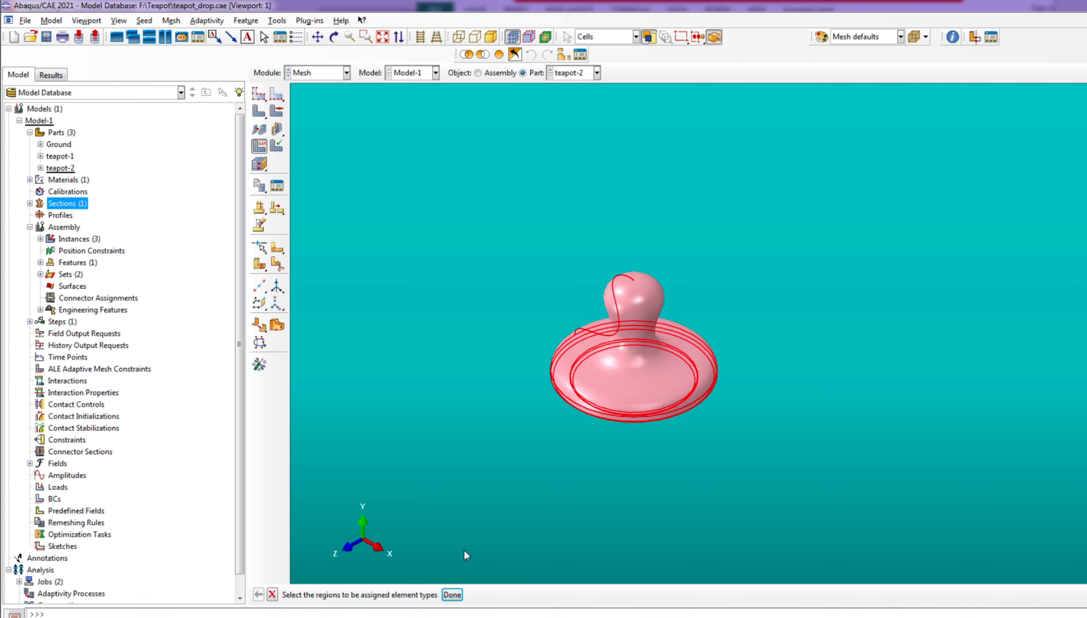
{"action": "left_click", "coordinate": [452, 595]}
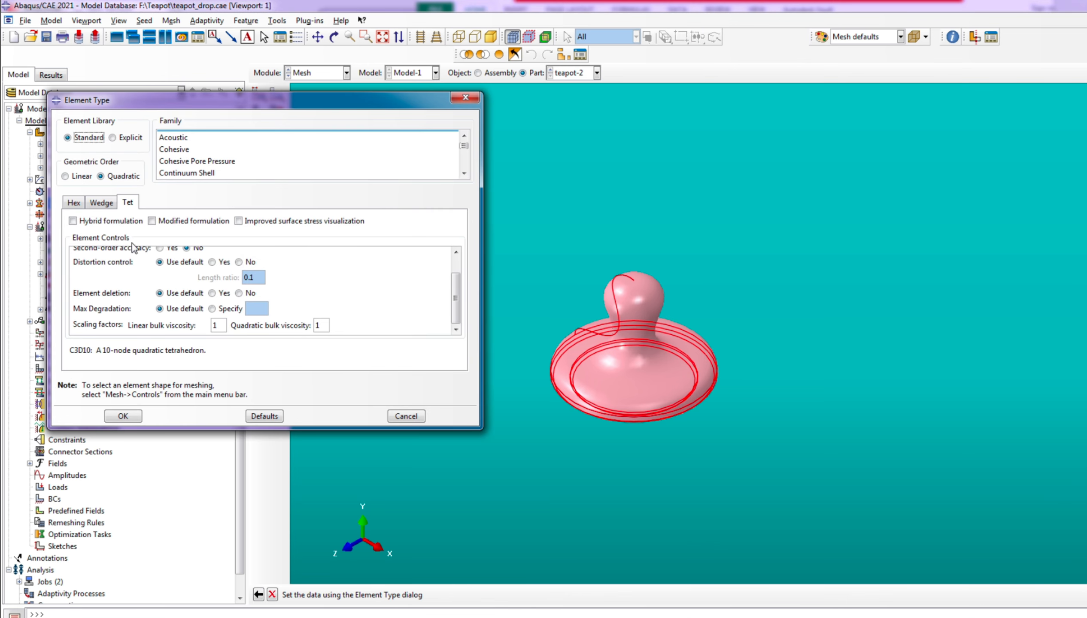
{"action": "left_click", "coordinate": [122, 137]}
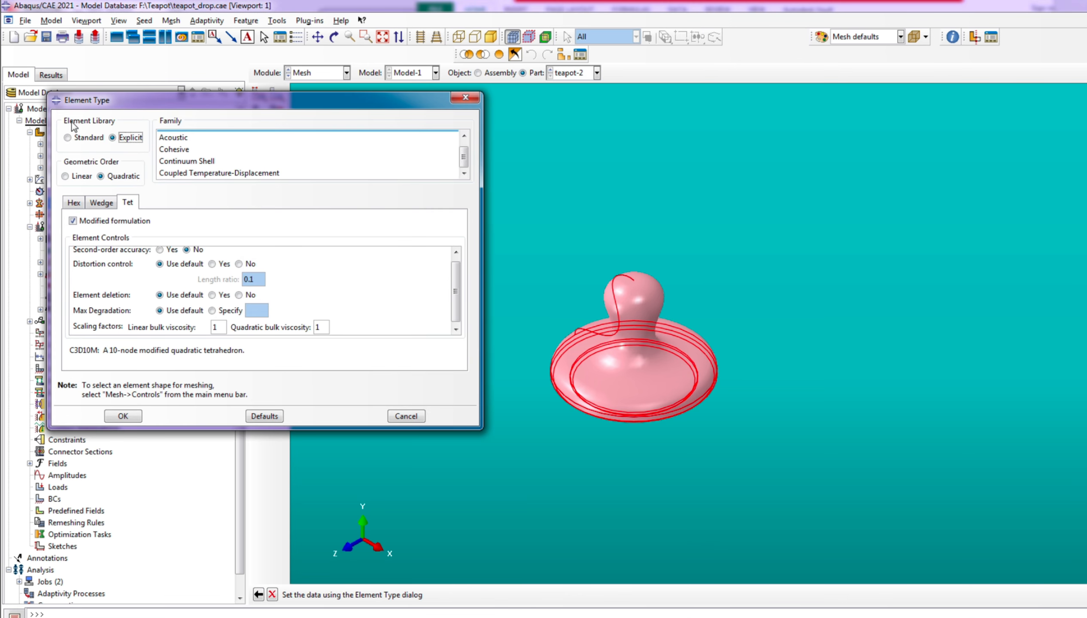
{"action": "scroll", "coordinate": [182, 308], "scroll_direction": "up", "scroll_amount": 2}
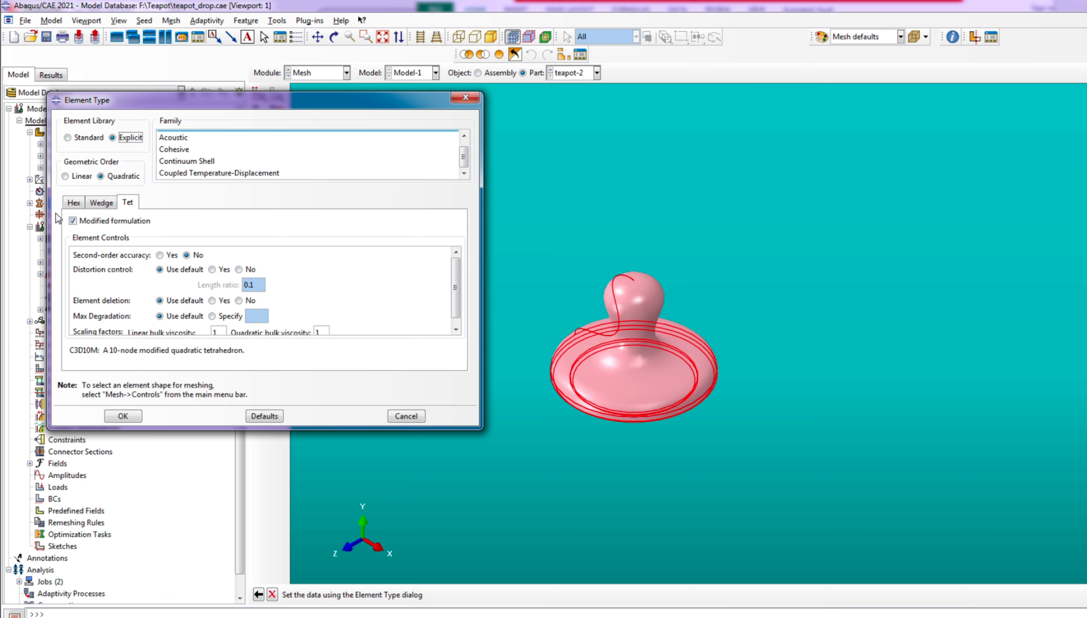
{"action": "left_click", "coordinate": [126, 221]}
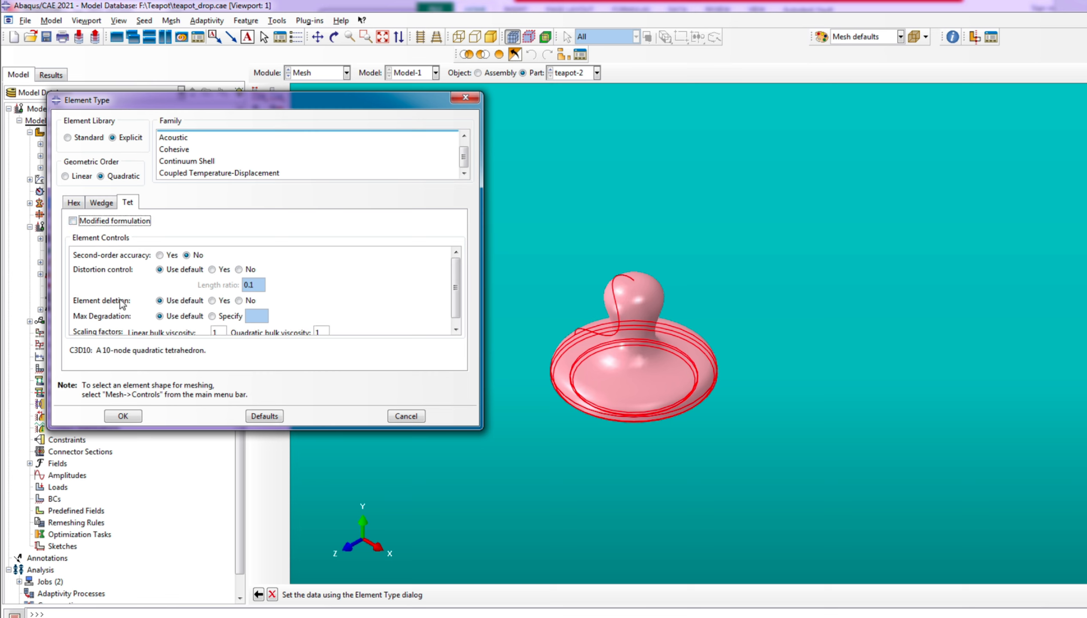
Turn on element deletion for teapot-2, specify a max degradation of 0.9 and accept the element type
{"action": "left_click", "coordinate": [221, 301]}
{"action": "scroll", "coordinate": [338, 307], "scroll_direction": "down", "scroll_amount": 1}
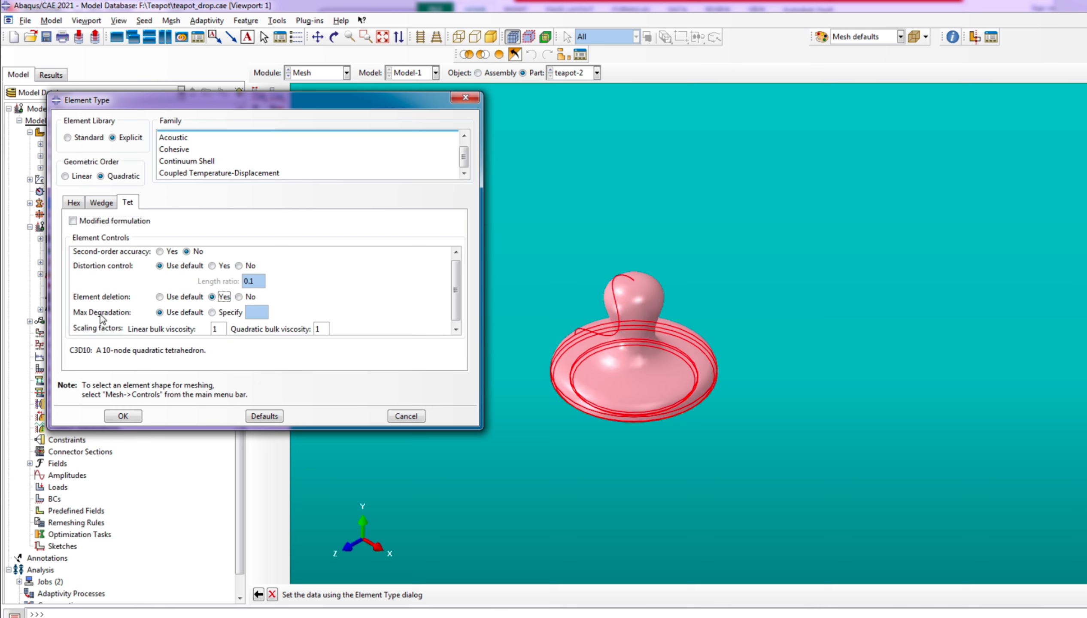
{"action": "scroll", "coordinate": [102, 319], "scroll_direction": "down", "scroll_amount": 1}
{"action": "left_click", "coordinate": [230, 309]}
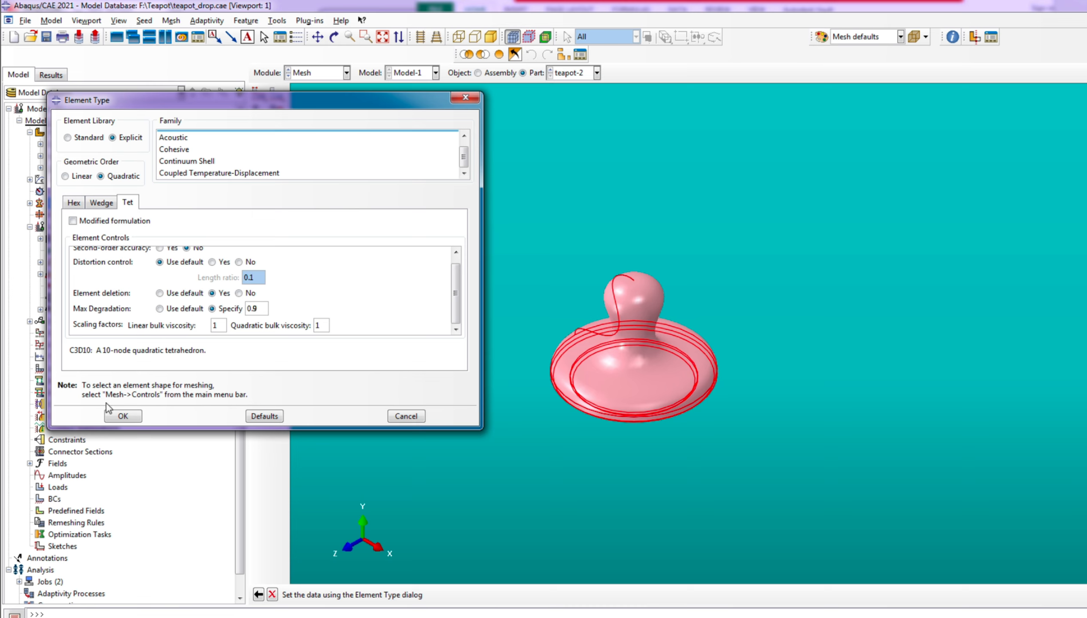
{"action": "left_click", "coordinate": [126, 418]}
Seed teapot-2 with an approximate global size of 1 and mesh the part
{"action": "left_click", "coordinate": [261, 96]}
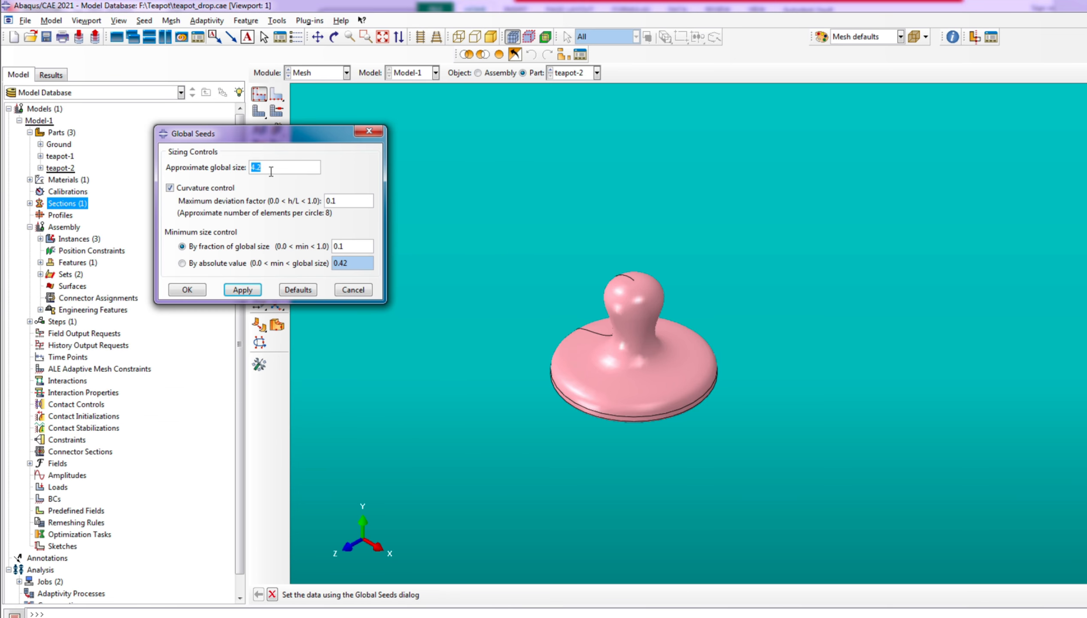
{"action": "type", "text": "1"}
{"action": "left_click", "coordinate": [243, 290]}
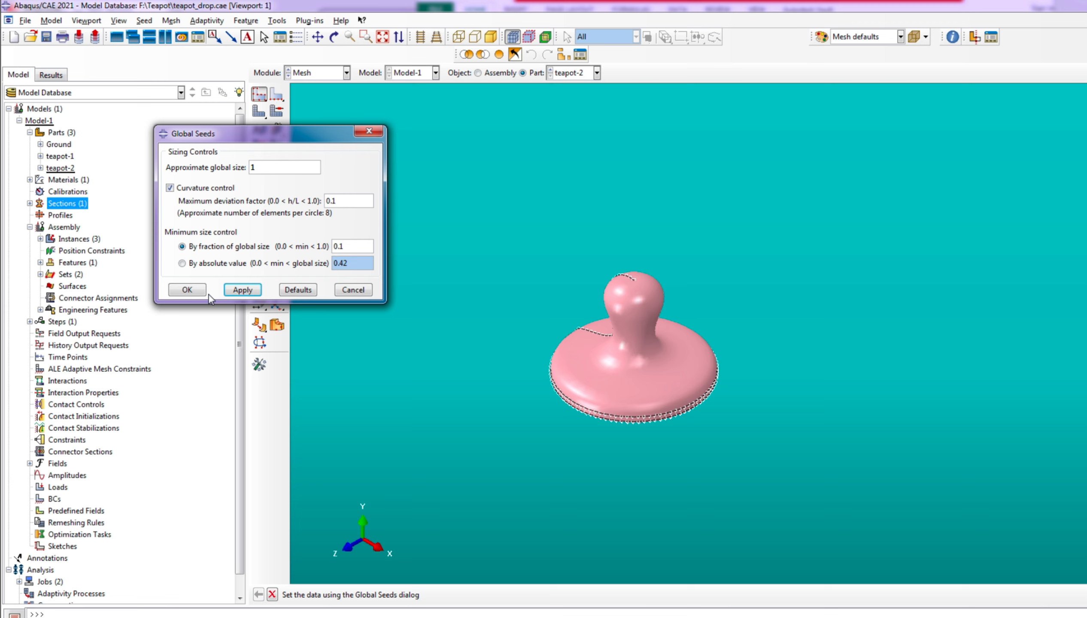
{"action": "left_click", "coordinate": [185, 296]}
{"action": "left_click", "coordinate": [259, 111]}
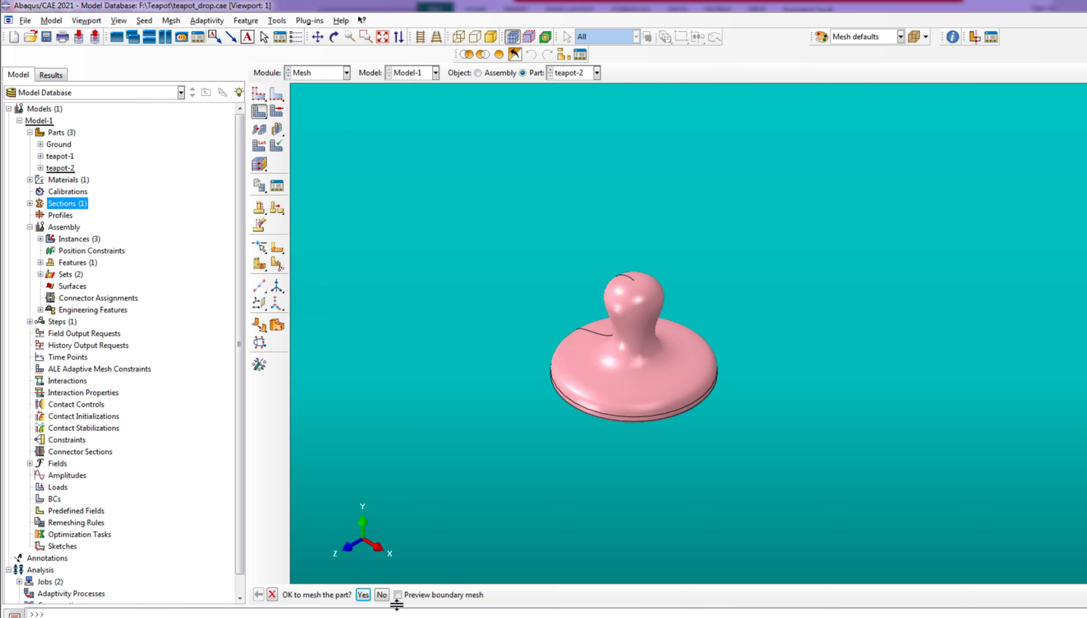
{"action": "left_click", "coordinate": [363, 595]}
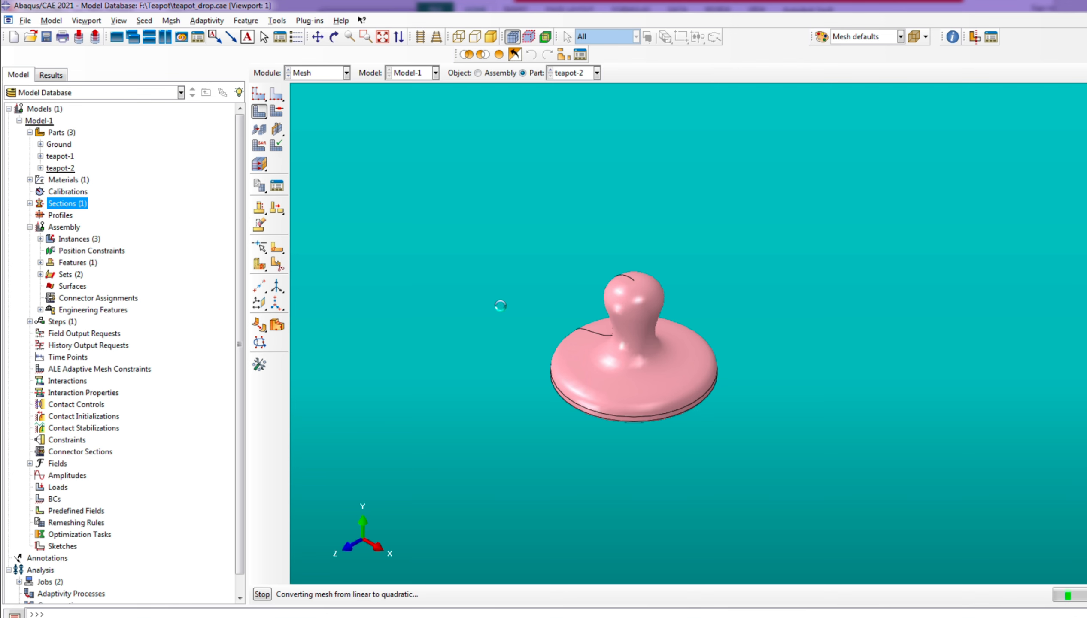
Switch to teapot-1 and set its mesh controls to Tet elements with the free technique
{"action": "left_click", "coordinate": [596, 73]}
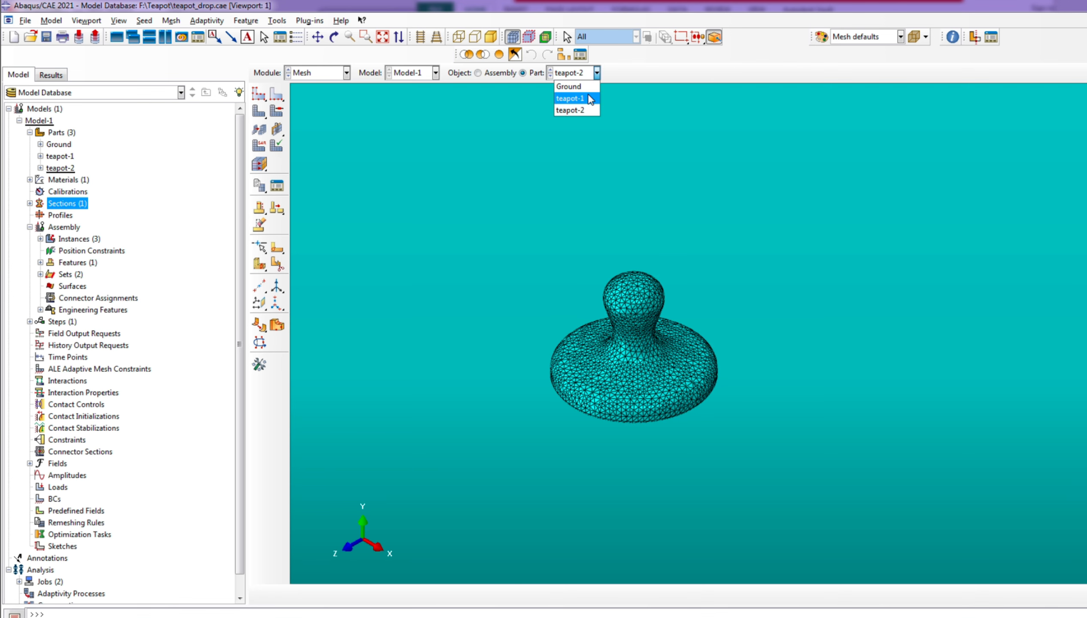
{"action": "left_click", "coordinate": [569, 99]}
{"action": "left_click", "coordinate": [275, 113]}
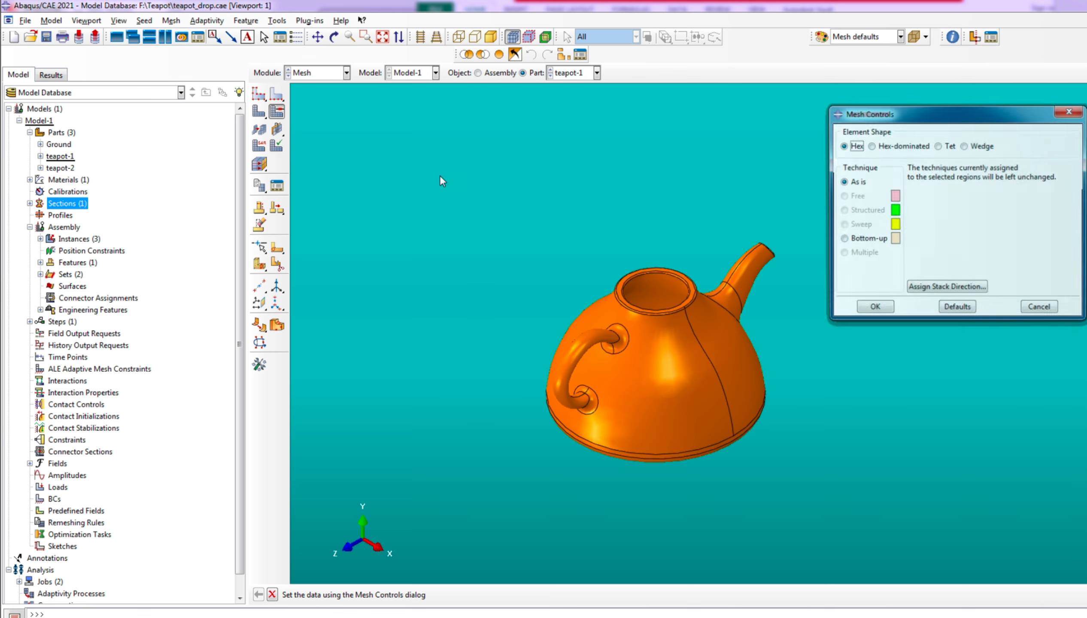
{"action": "left_click", "coordinate": [952, 146]}
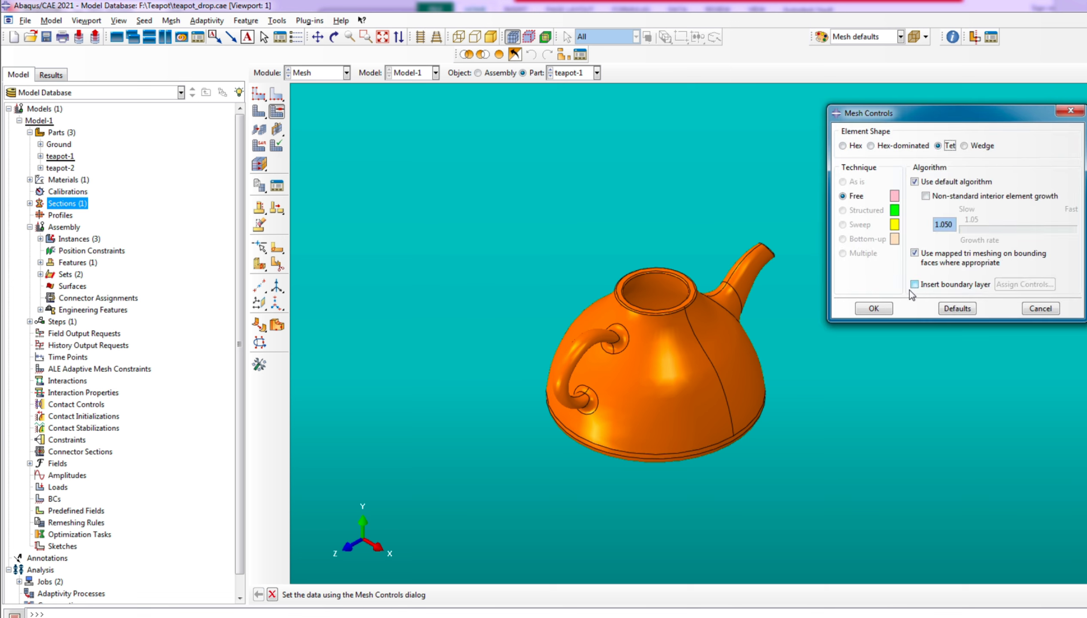
{"action": "left_click", "coordinate": [873, 308]}
Start assigning an element type to all of teapot-1 and choose the Explicit library with quadratic Tet elements
{"action": "left_click", "coordinate": [259, 146]}
{"action": "left_click_drag", "start_coordinate": [449, 181], "coordinate": [929, 502]}
{"action": "left_click", "coordinate": [452, 595]}
{"action": "scroll", "coordinate": [168, 280], "scroll_direction": "up", "scroll_amount": 2}
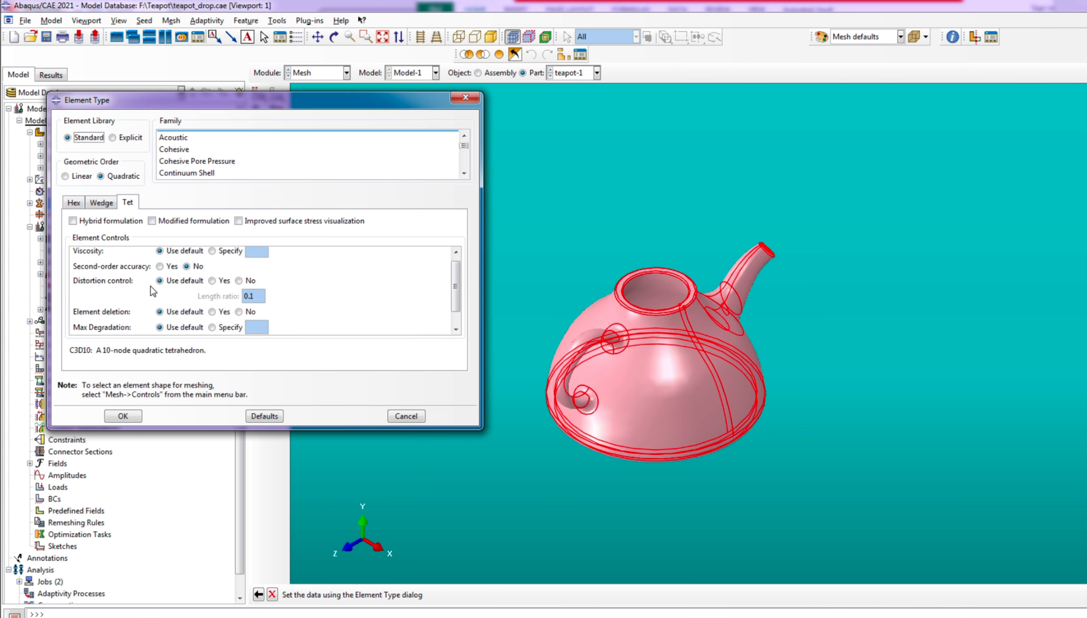
{"action": "left_click", "coordinate": [221, 318]}
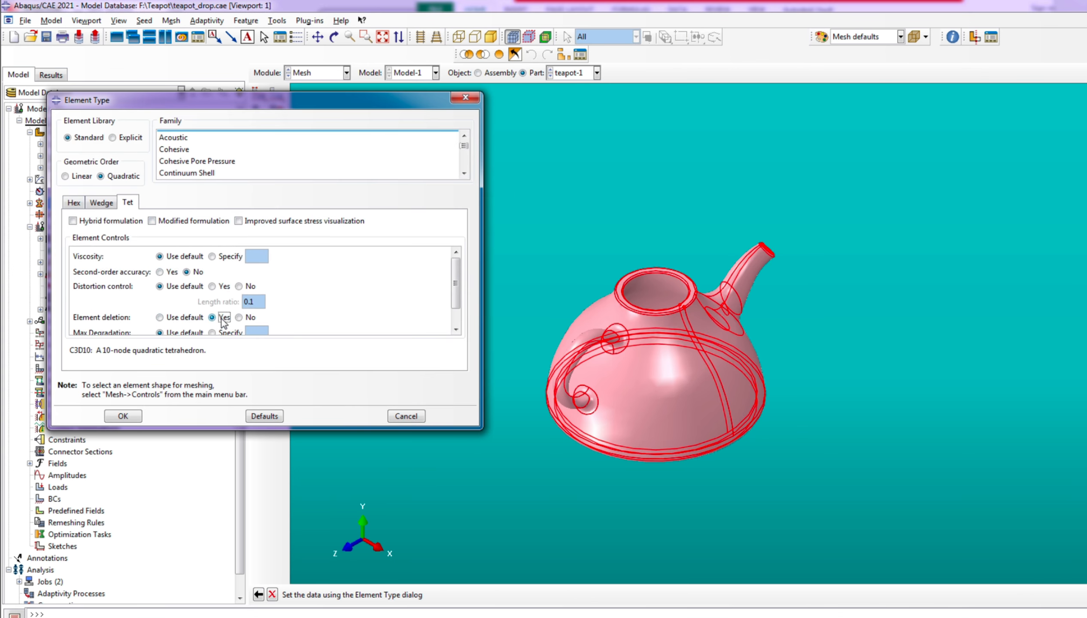
{"action": "left_click", "coordinate": [113, 138]}
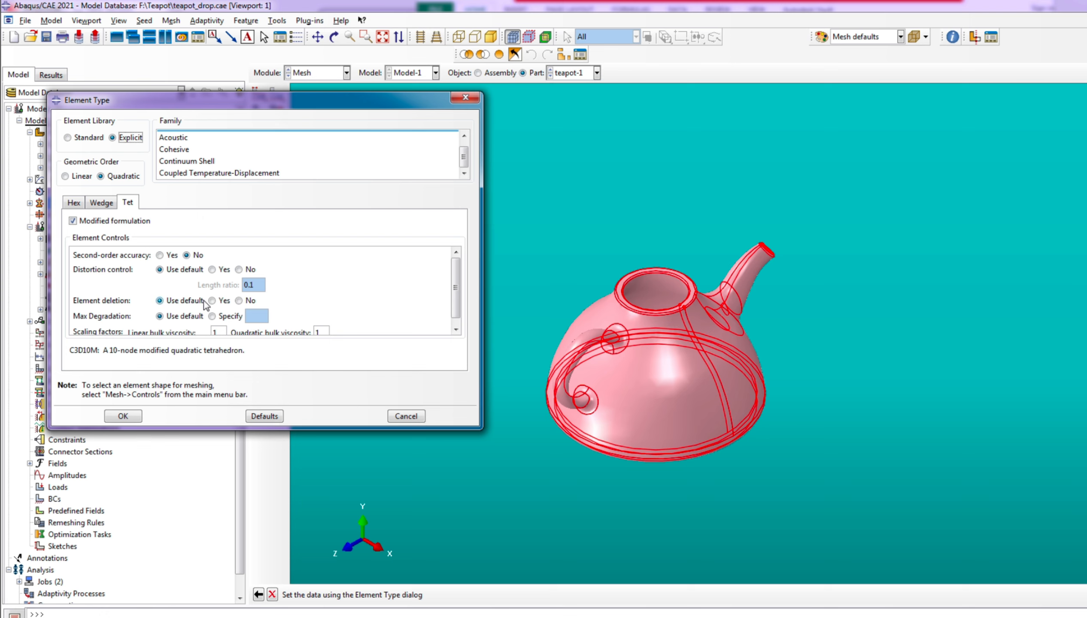
Turn on element deletion for teapot-1 with a max degradation of 0.9, turn off the modified formulation and accept the element type
{"action": "left_click", "coordinate": [221, 300]}
{"action": "left_click", "coordinate": [211, 317]}
{"action": "left_click", "coordinate": [264, 318]}
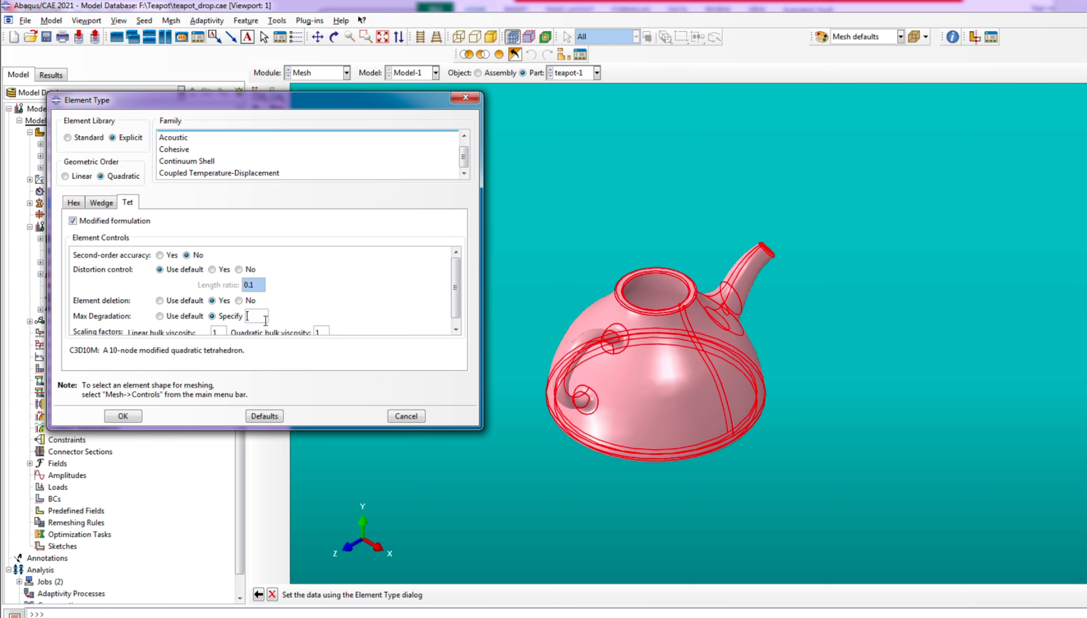
{"action": "scroll", "coordinate": [271, 323], "scroll_direction": "down", "scroll_amount": 1}
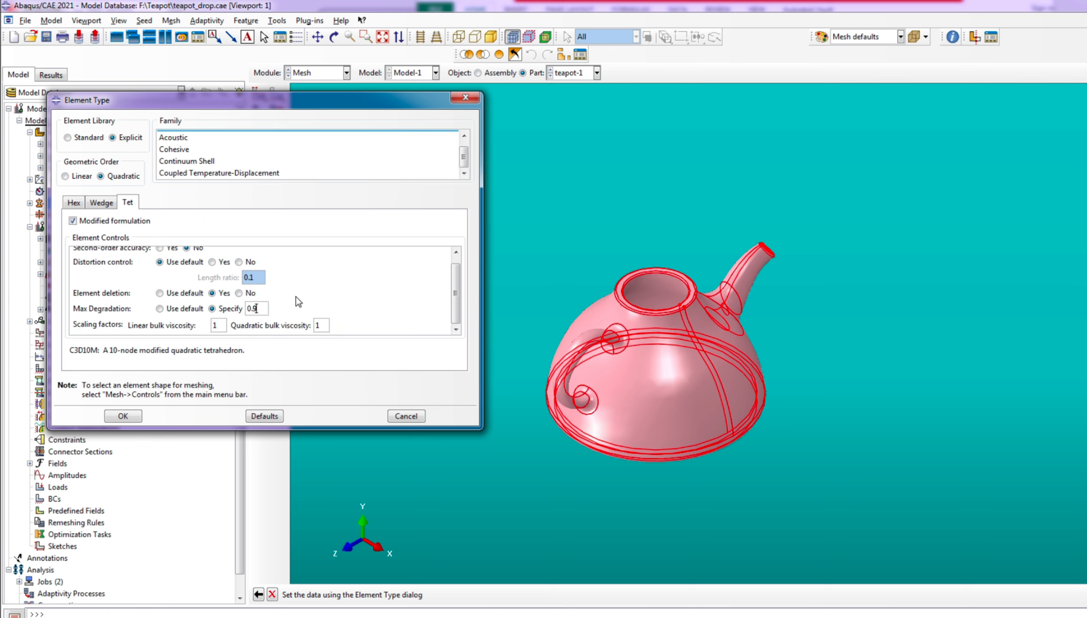
{"action": "left_click", "coordinate": [96, 221]}
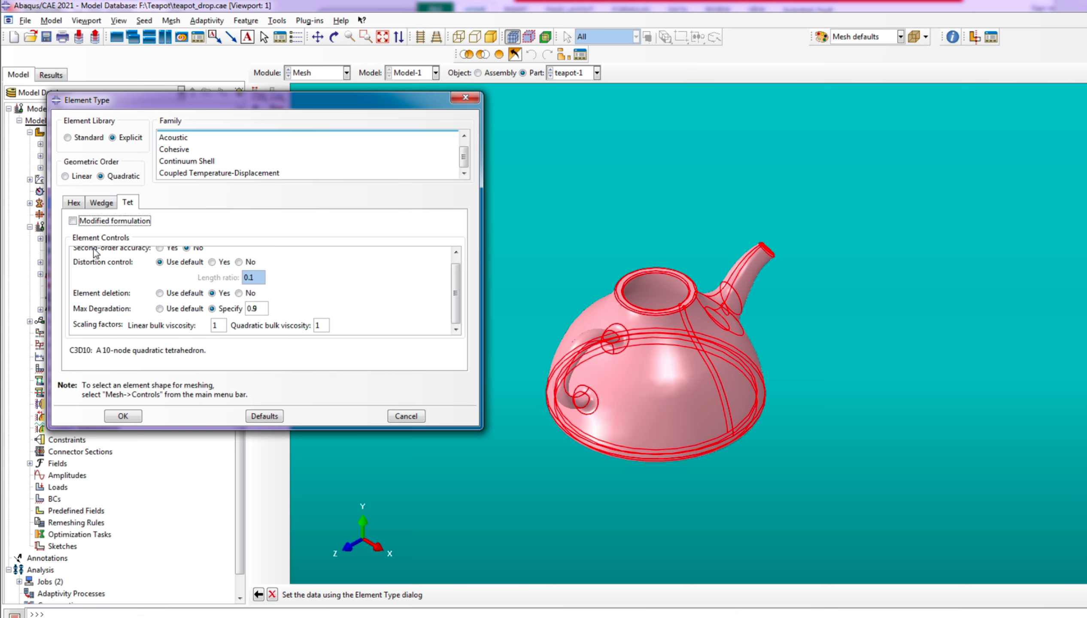
{"action": "left_click", "coordinate": [122, 415]}
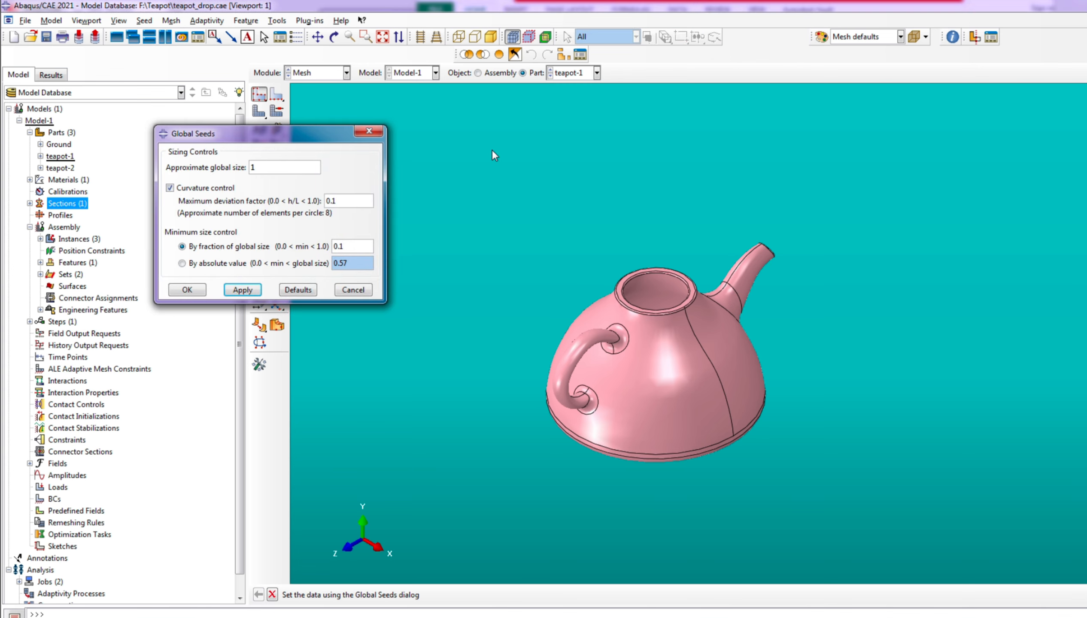
Seed teapot-1 with an approximate global size of 1 and mesh the part
{"action": "left_click", "coordinate": [243, 290]}
{"action": "left_click", "coordinate": [186, 290]}
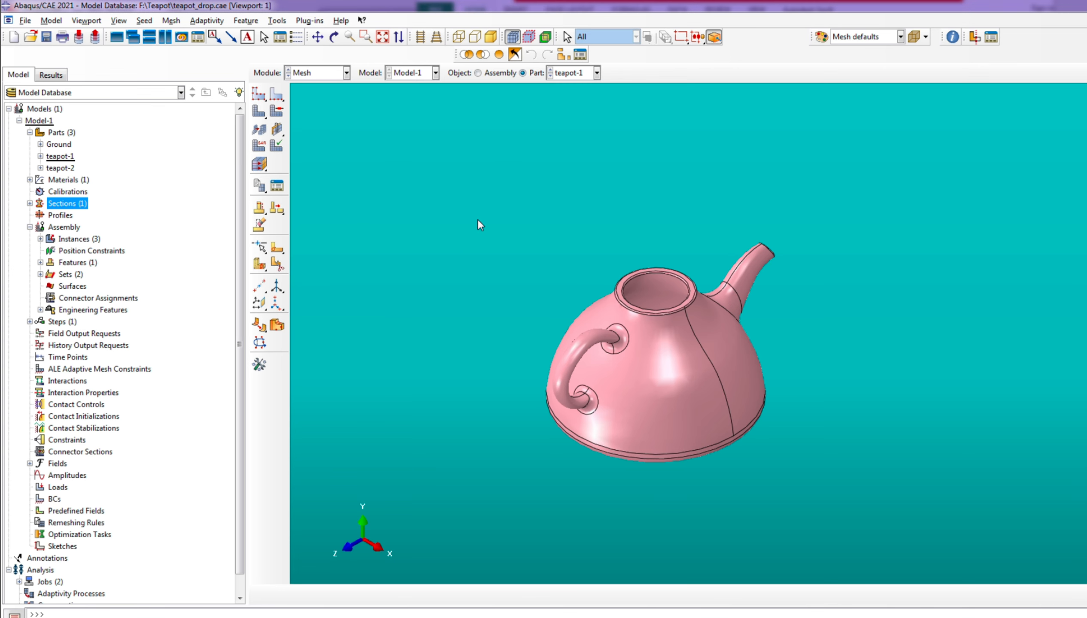
{"action": "left_click", "coordinate": [259, 111]}
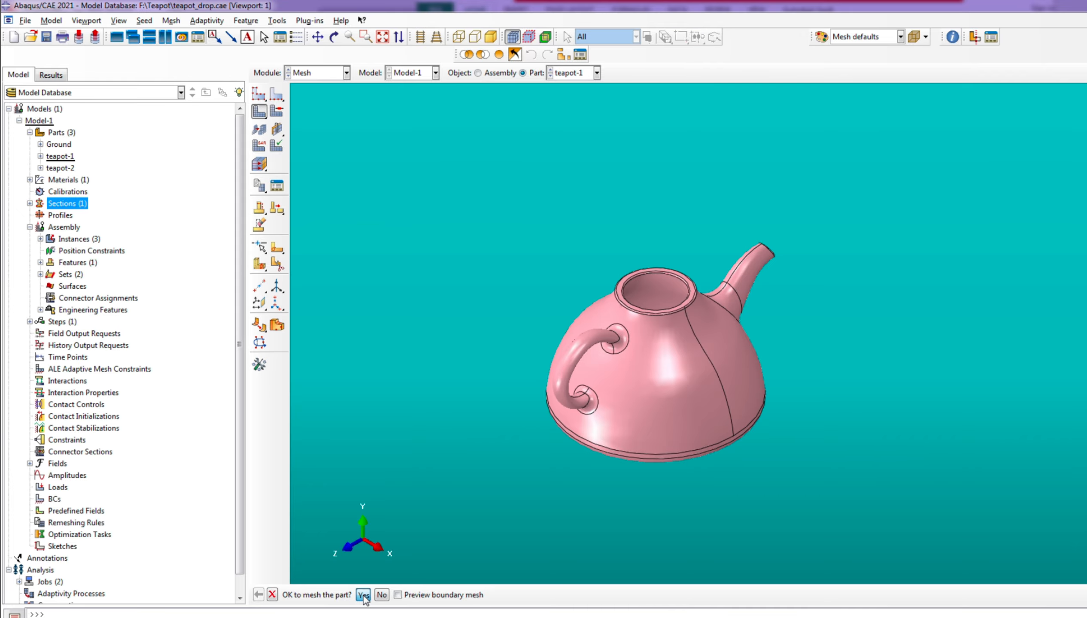
{"action": "left_click", "coordinate": [361, 594]}
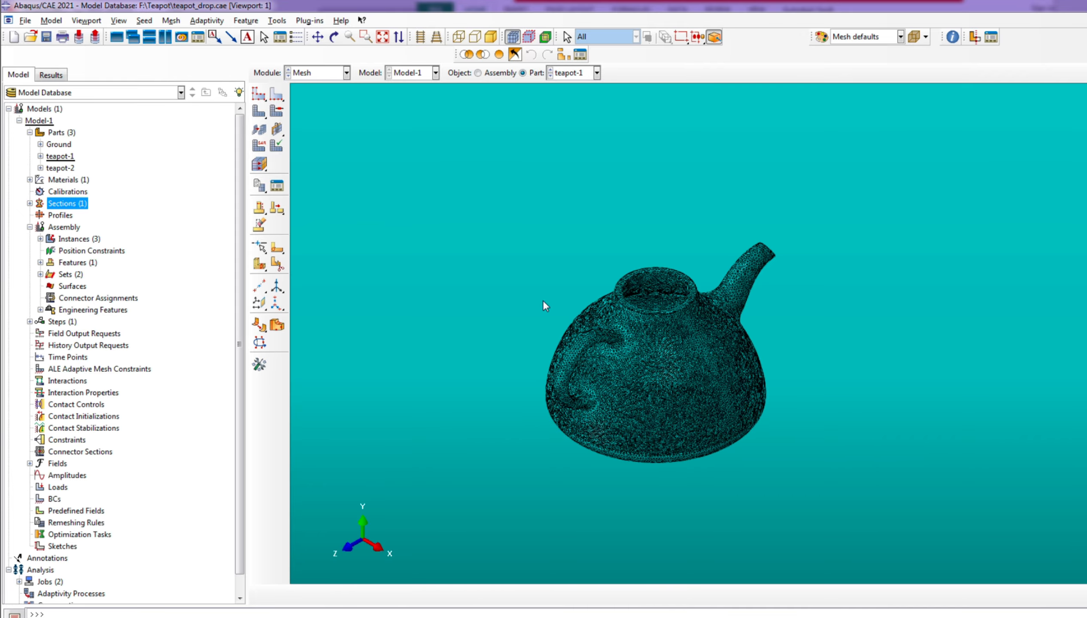
{"action": "scroll", "coordinate": [639, 397], "scroll_direction": "down", "scroll_amount": 5}
{"action": "scroll", "coordinate": [655, 399], "scroll_direction": "up", "scroll_amount": 5}
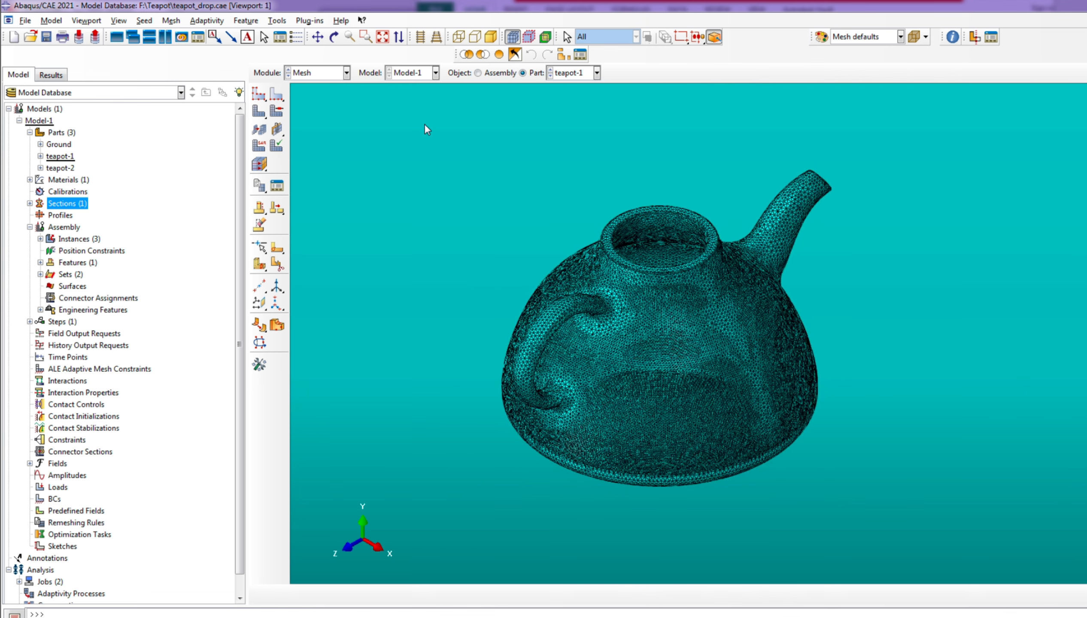
Display the whole assembly from the side and switch to the Assembly module
{"action": "left_click", "coordinate": [499, 74]}
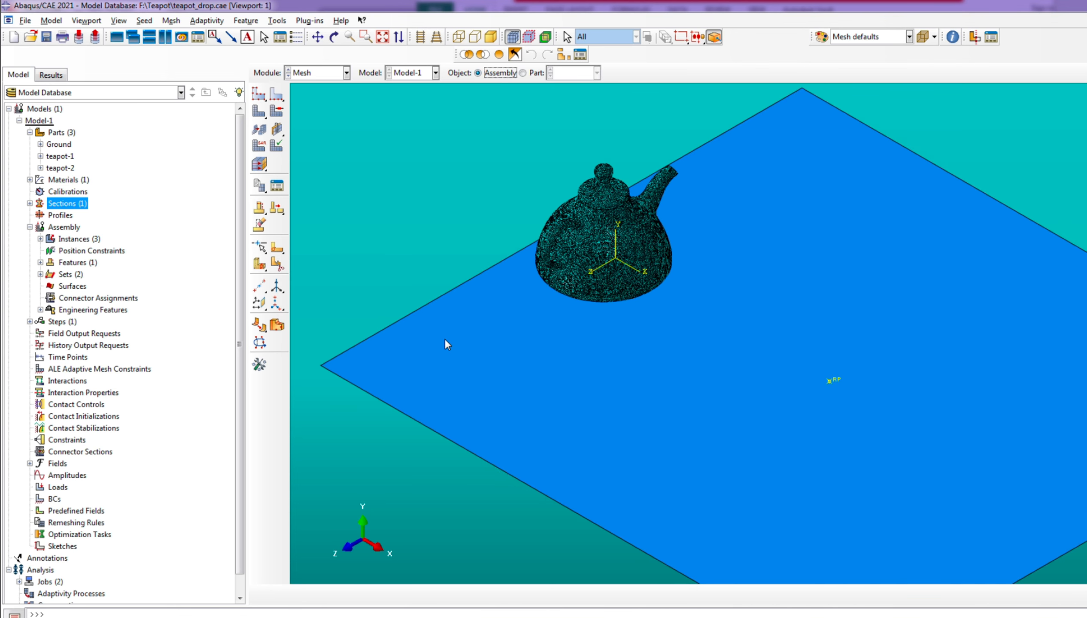
{"action": "left_click", "coordinate": [334, 36]}
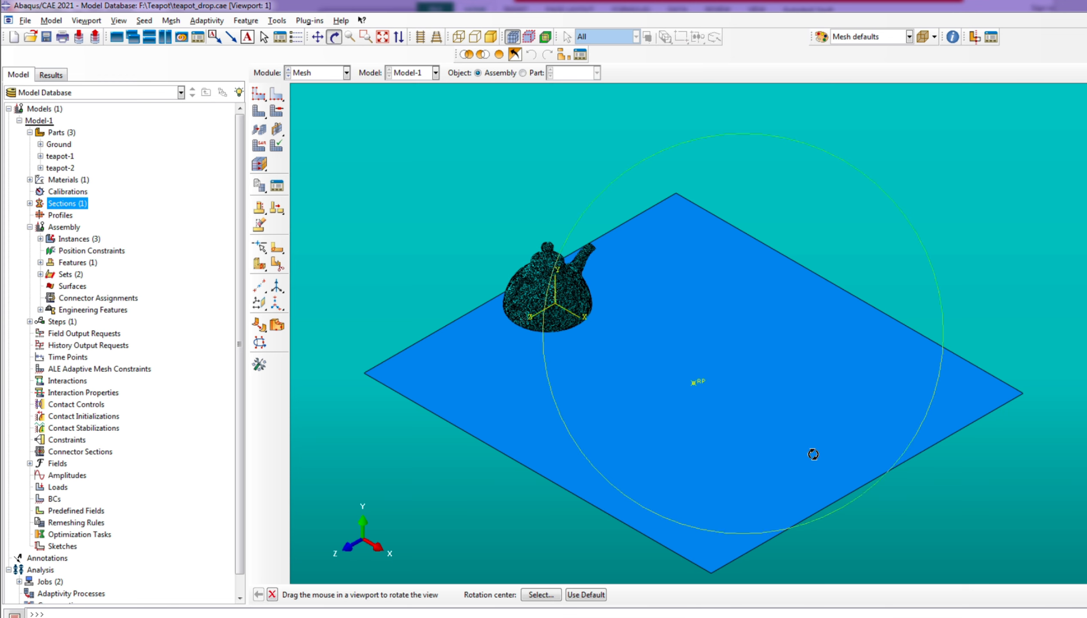
{"action": "left_click_drag", "start_coordinate": [813, 451], "coordinate": [713, 502]}
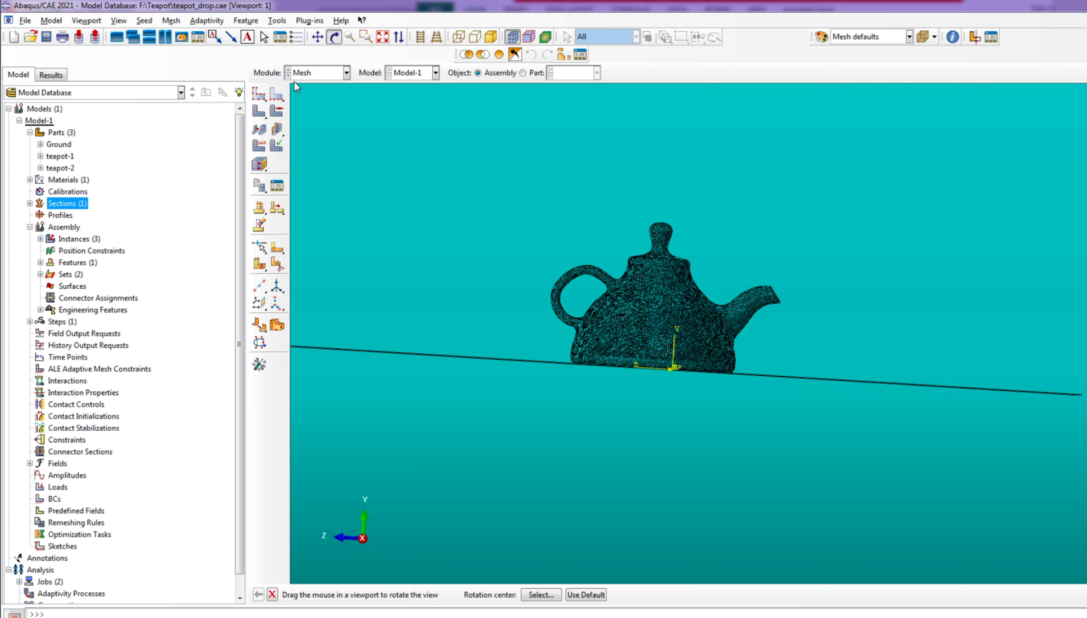
{"action": "left_click", "coordinate": [304, 73]}
{"action": "left_click", "coordinate": [314, 112]}
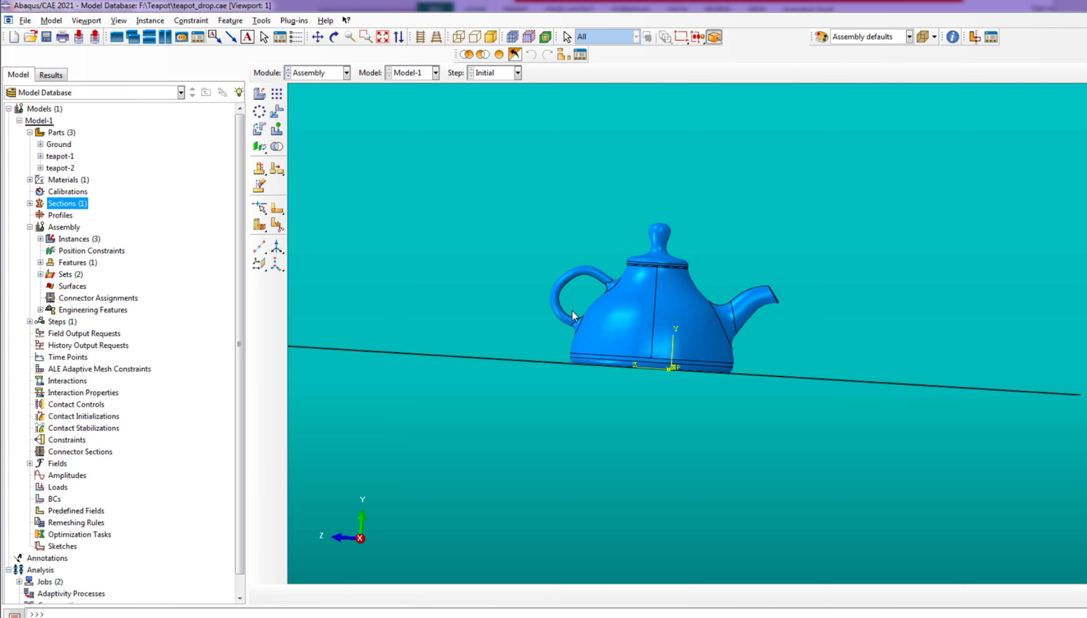
{"action": "scroll", "coordinate": [608, 380], "scroll_direction": "down", "scroll_amount": 2}
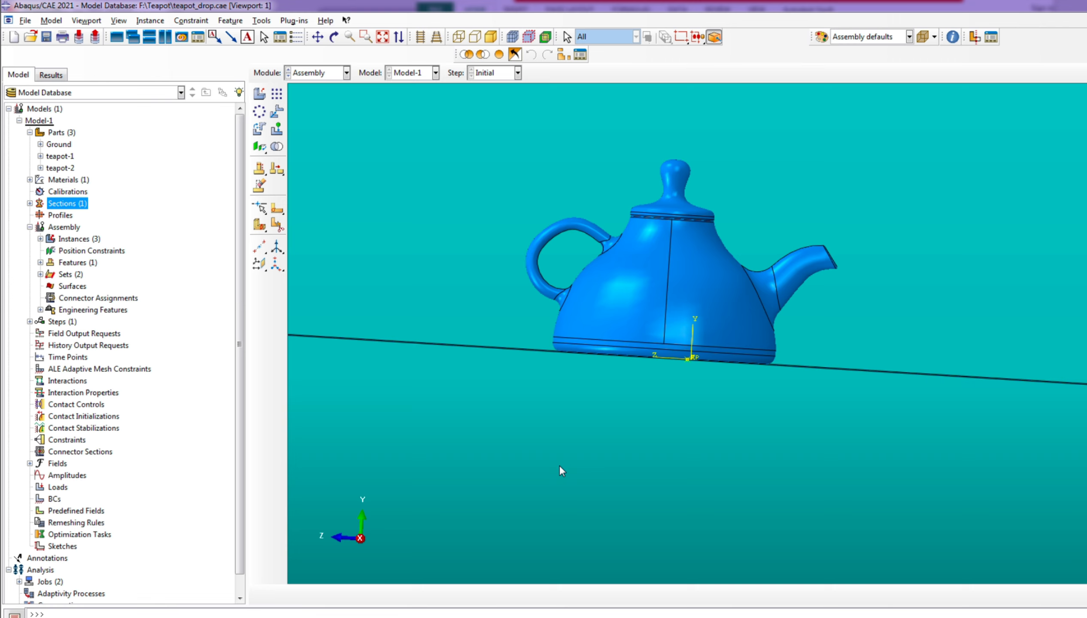
{"action": "scroll", "coordinate": [556, 499], "scroll_direction": "up", "scroll_amount": 2}
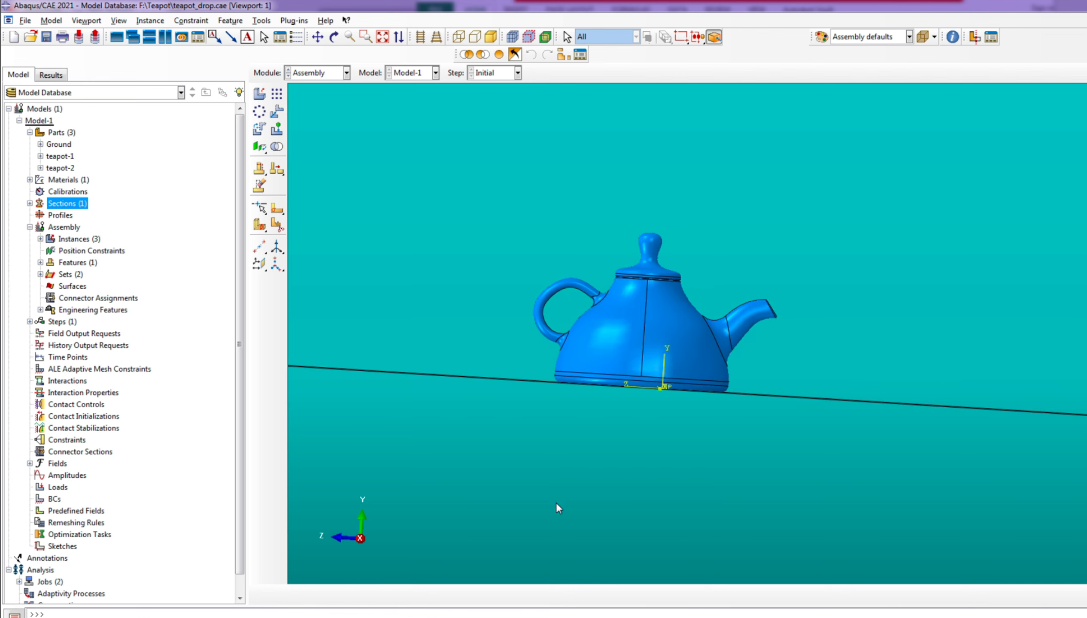
{"action": "scroll", "coordinate": [565, 487], "scroll_direction": "up", "scroll_amount": 1}
{"action": "scroll", "coordinate": [604, 475], "scroll_direction": "down", "scroll_amount": 1}
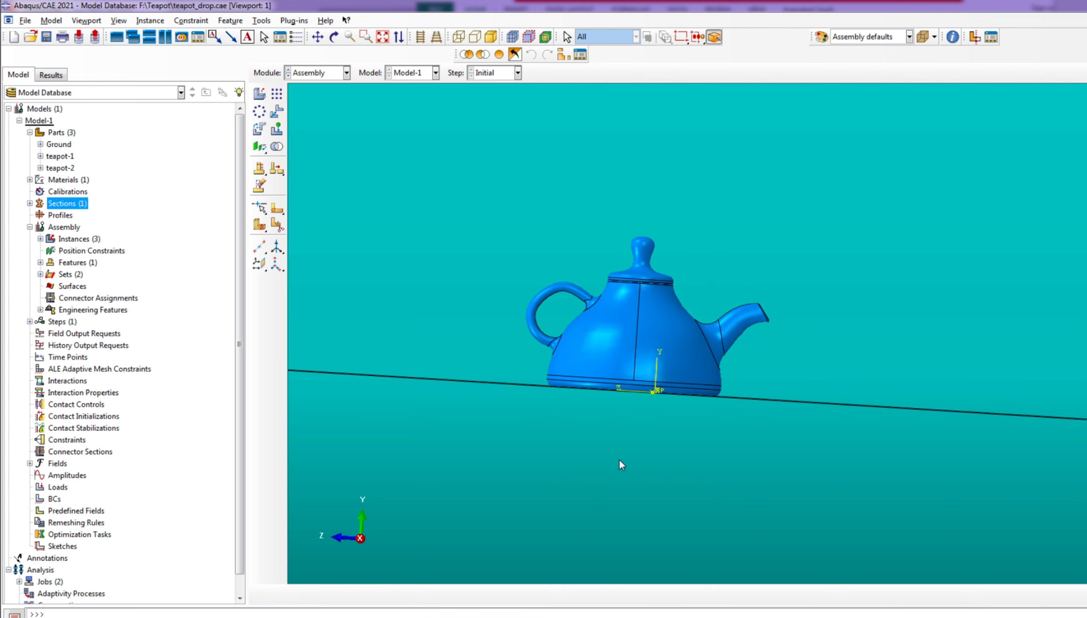
{"action": "scroll", "coordinate": [632, 365], "scroll_direction": "down", "scroll_amount": 3}
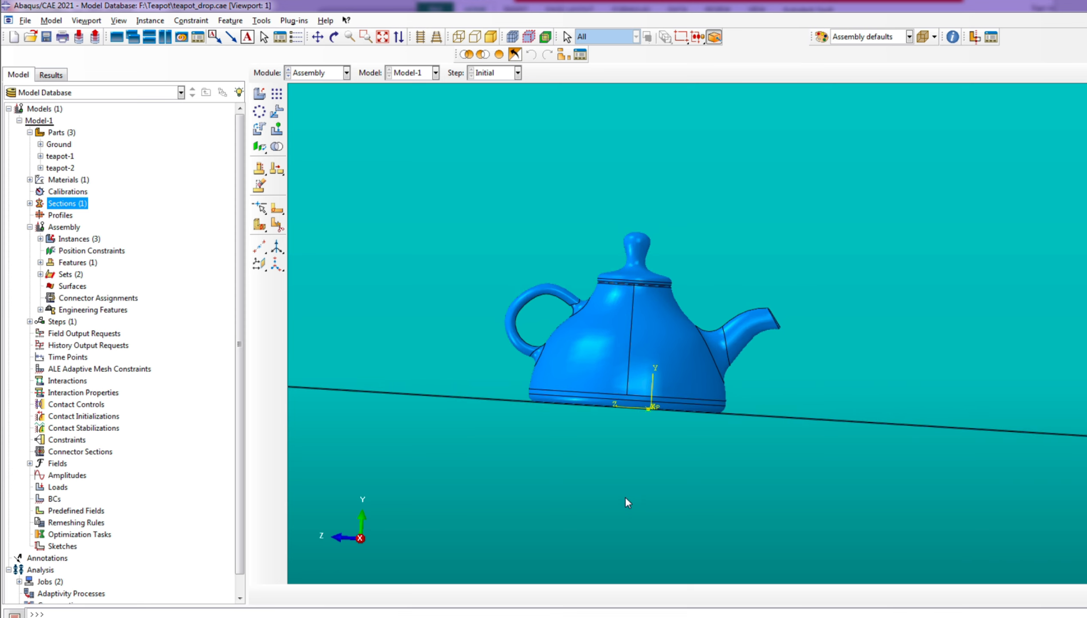
{"action": "scroll", "coordinate": [594, 433], "scroll_direction": "up", "scroll_amount": 3}
Start translating both teapot instances together, using the centre point of the teapot's base as the vector's start point
{"action": "left_click", "coordinate": [333, 37]}
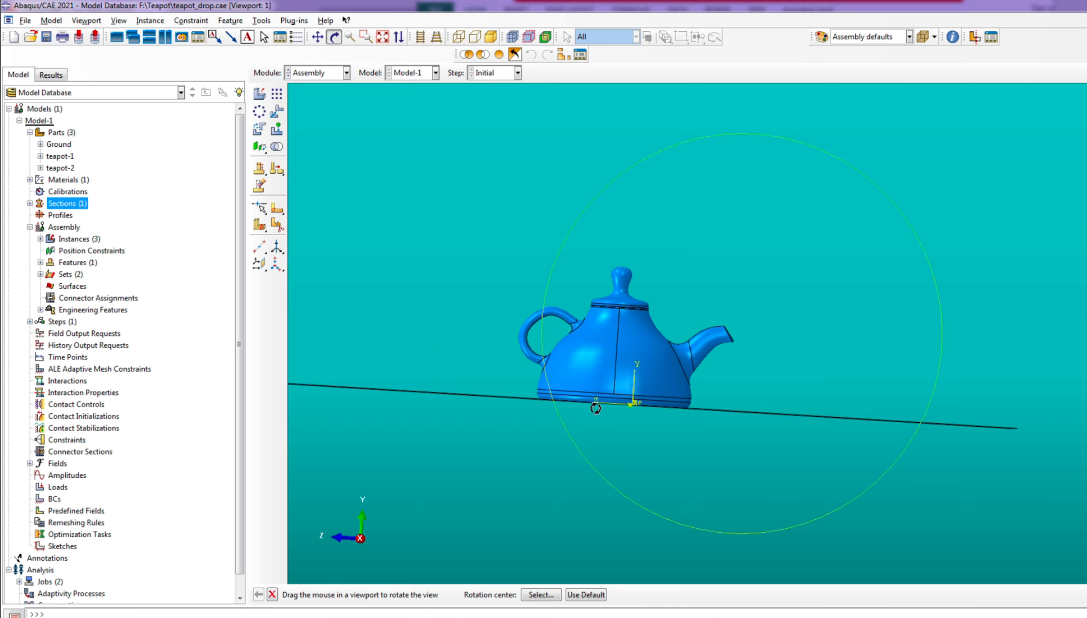
{"action": "mouse_move", "coordinate": [618, 390]}
{"action": "left_mouse_down"}
{"action": "mouse_move", "coordinate": [721, 480]}
{"action": "mouse_move", "coordinate": [624, 386]}
{"action": "left_mouse_up"}
{"action": "left_click", "coordinate": [277, 111]}
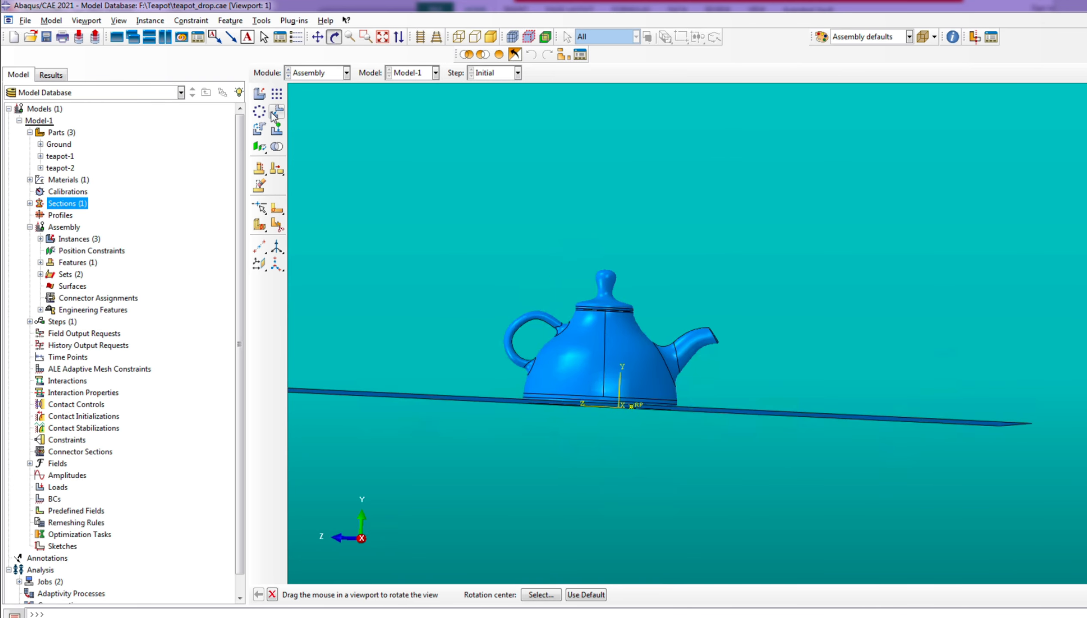
{"action": "left_click_drag", "start_coordinate": [460, 246], "coordinate": [743, 374]}
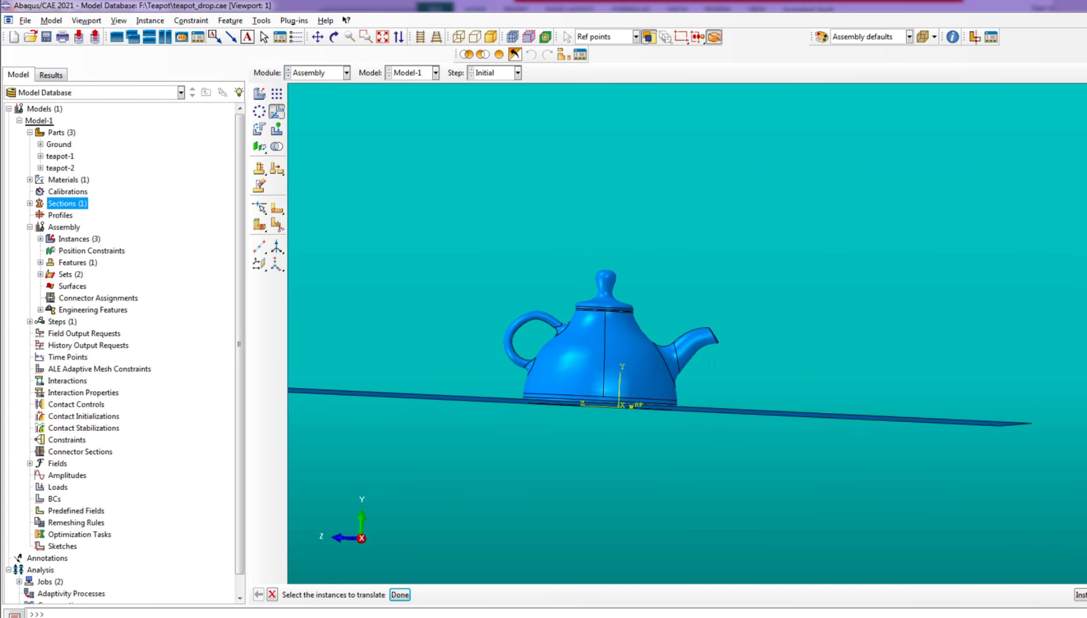
{"action": "left_click", "coordinate": [657, 343]}
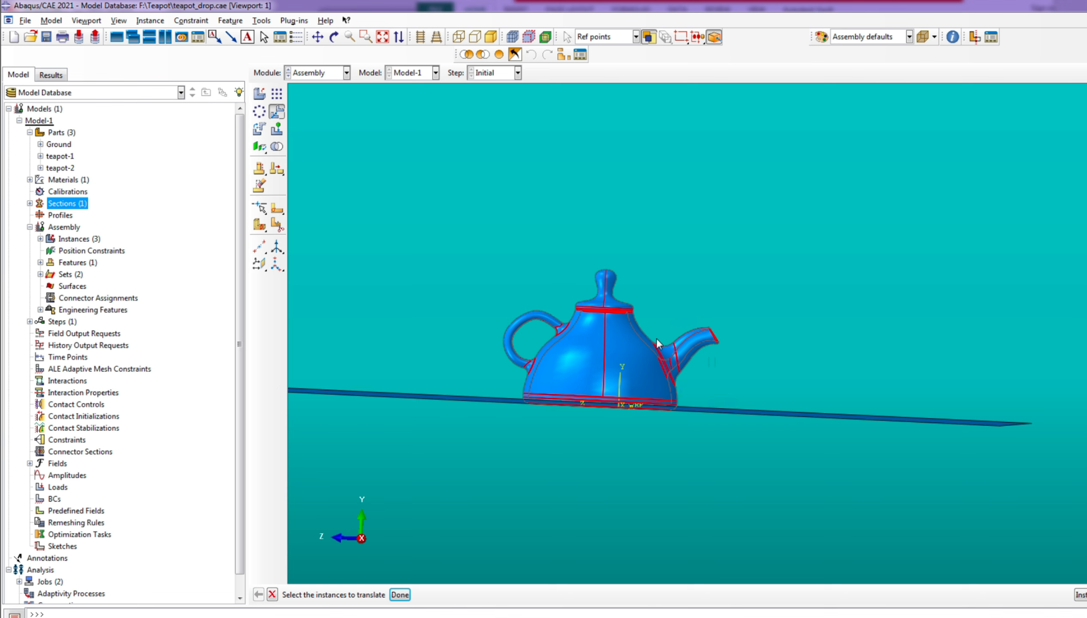
{"action": "left_click", "coordinate": [400, 595]}
{"action": "scroll", "coordinate": [632, 408], "scroll_direction": "up", "scroll_amount": 5}
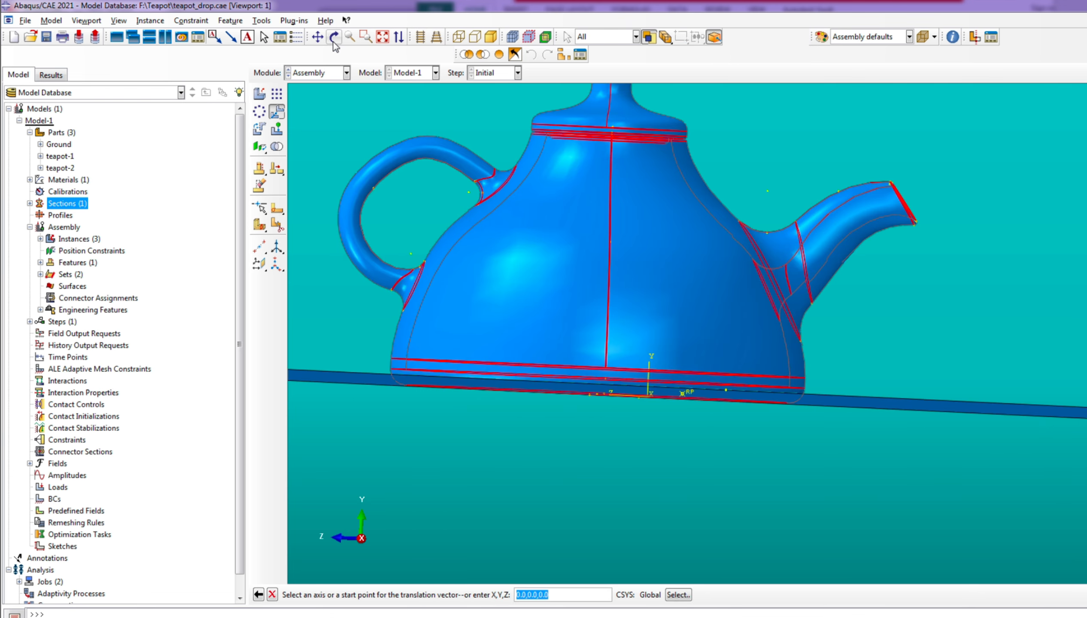
{"action": "left_click", "coordinate": [333, 37]}
{"action": "left_click_drag", "start_coordinate": [647, 345], "coordinate": [683, 227]}
{"action": "scroll", "coordinate": [399, 475], "scroll_direction": "up", "scroll_amount": 5}
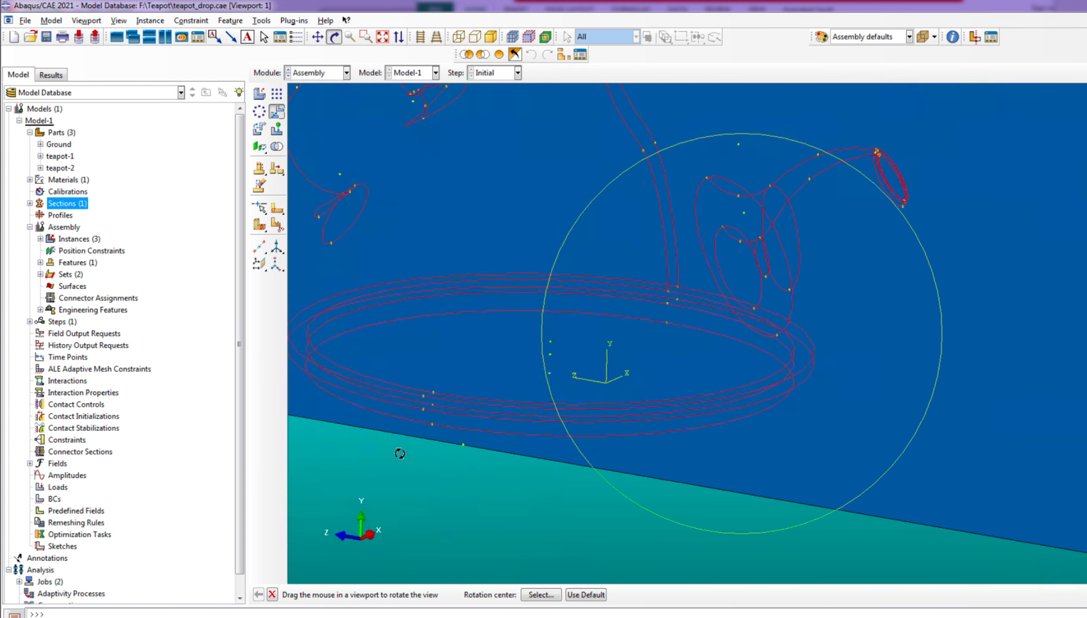
{"action": "left_click", "coordinate": [272, 595]}
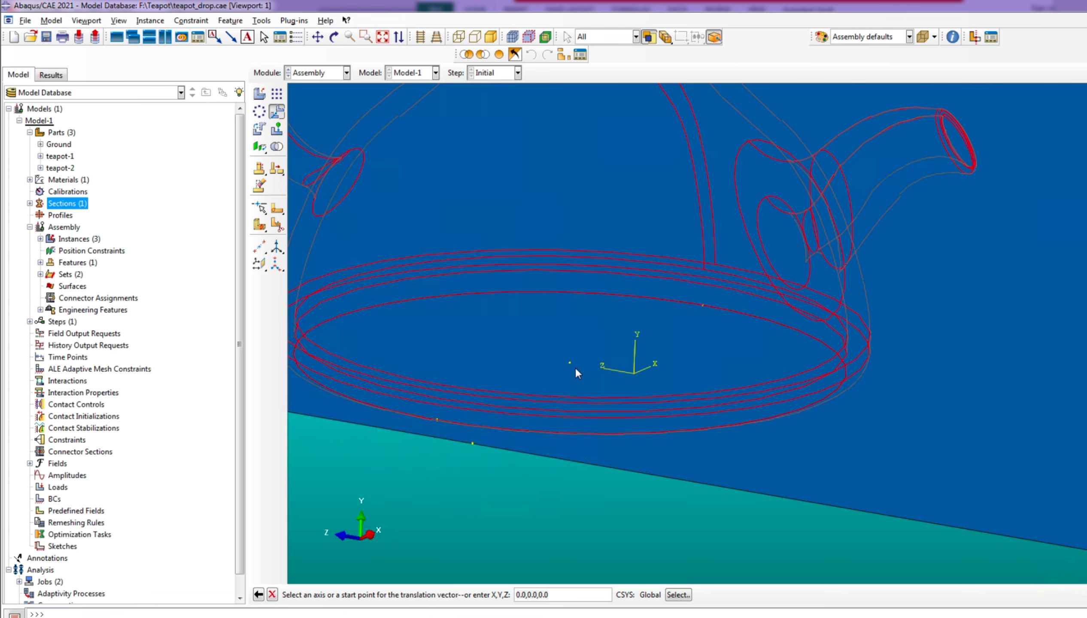
{"action": "left_click", "coordinate": [569, 364]}
Use the ground's reference point as the end of the translation vector and accept the teapot's new position
{"action": "scroll", "coordinate": [563, 385], "scroll_direction": "down", "scroll_amount": 6}
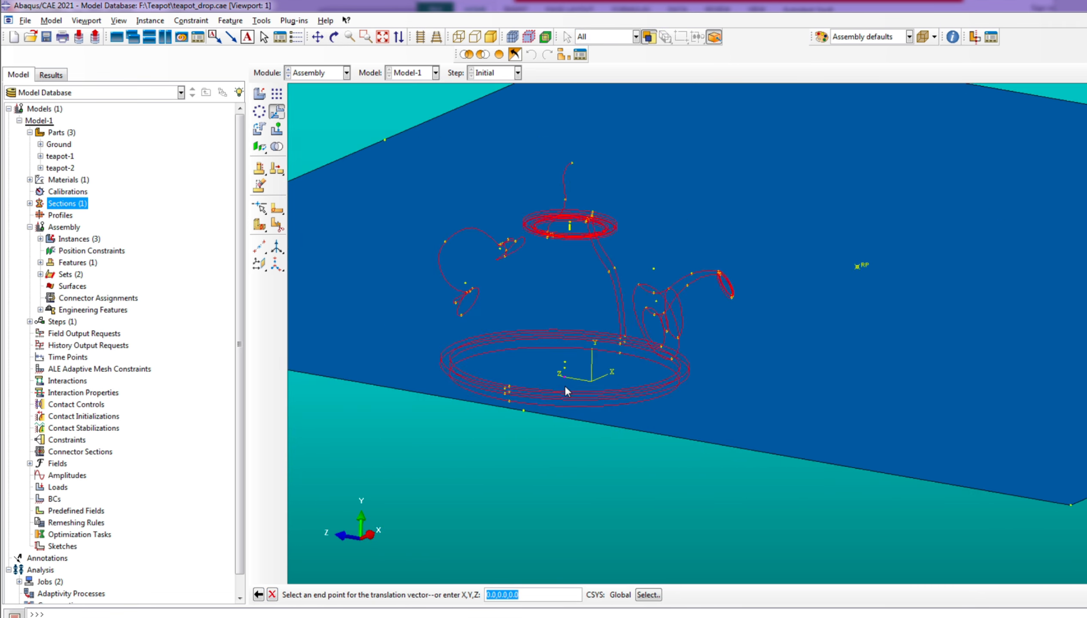
{"action": "left_click", "coordinate": [334, 37]}
{"action": "left_click_drag", "start_coordinate": [720, 323], "coordinate": [664, 500]}
{"action": "left_click", "coordinate": [272, 595]}
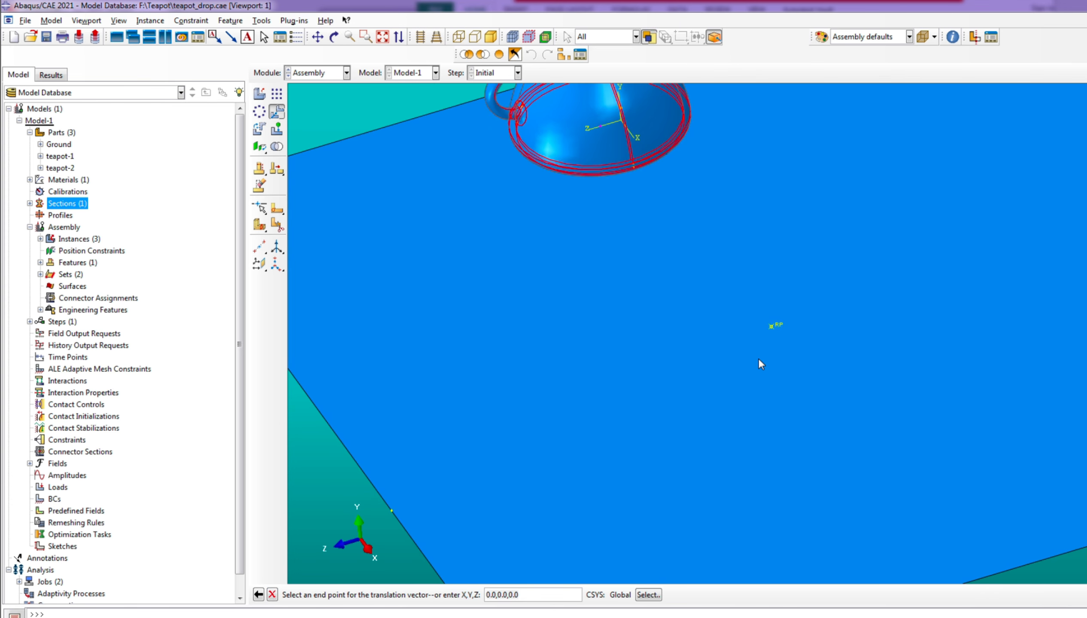
{"action": "left_click", "coordinate": [779, 327]}
{"action": "scroll", "coordinate": [642, 328], "scroll_direction": "down", "scroll_amount": 5}
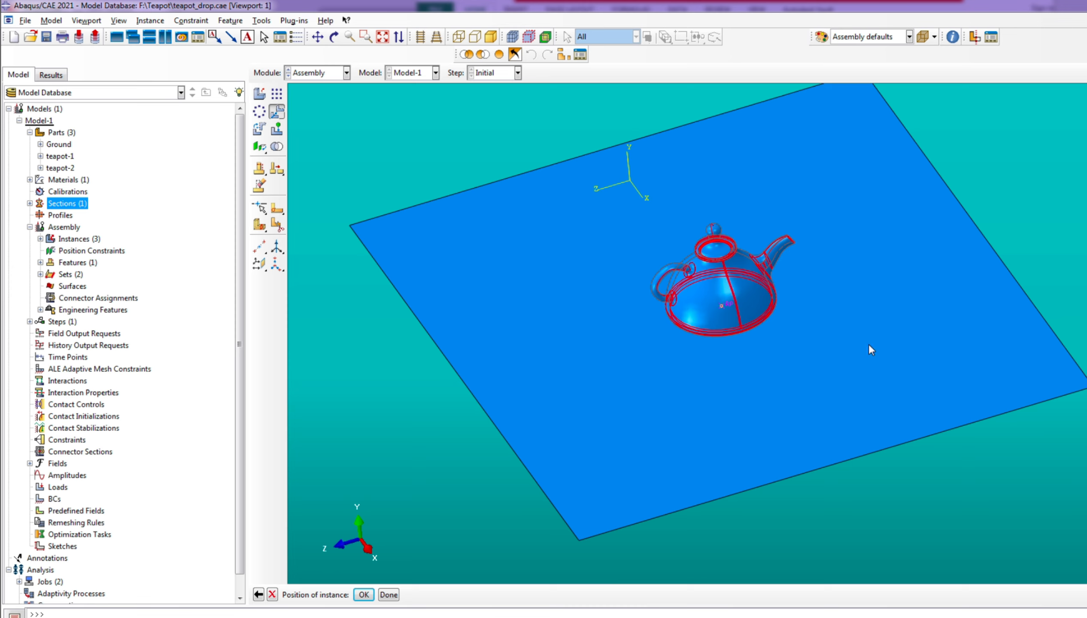
{"action": "left_click", "coordinate": [363, 594]}
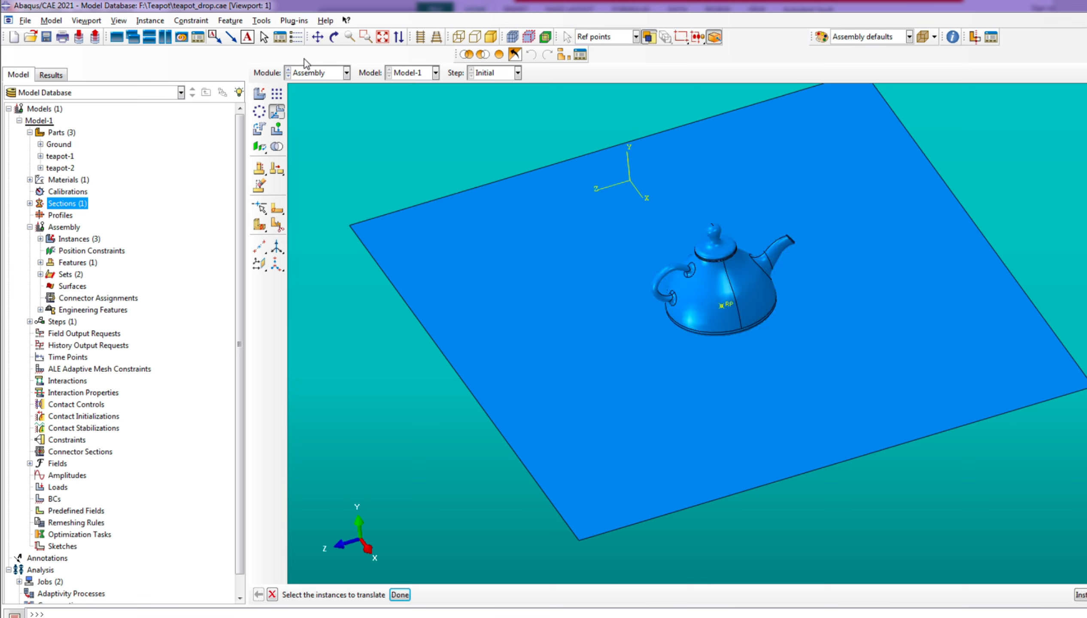
View the assembly from the side and select both teapot instances for another translation
{"action": "left_click", "coordinate": [339, 38]}
{"action": "left_click_drag", "start_coordinate": [765, 439], "coordinate": [689, 325]}
{"action": "left_click_drag", "start_coordinate": [848, 336], "coordinate": [866, 352]}
{"action": "left_click_drag", "start_coordinate": [686, 388], "coordinate": [697, 370]}
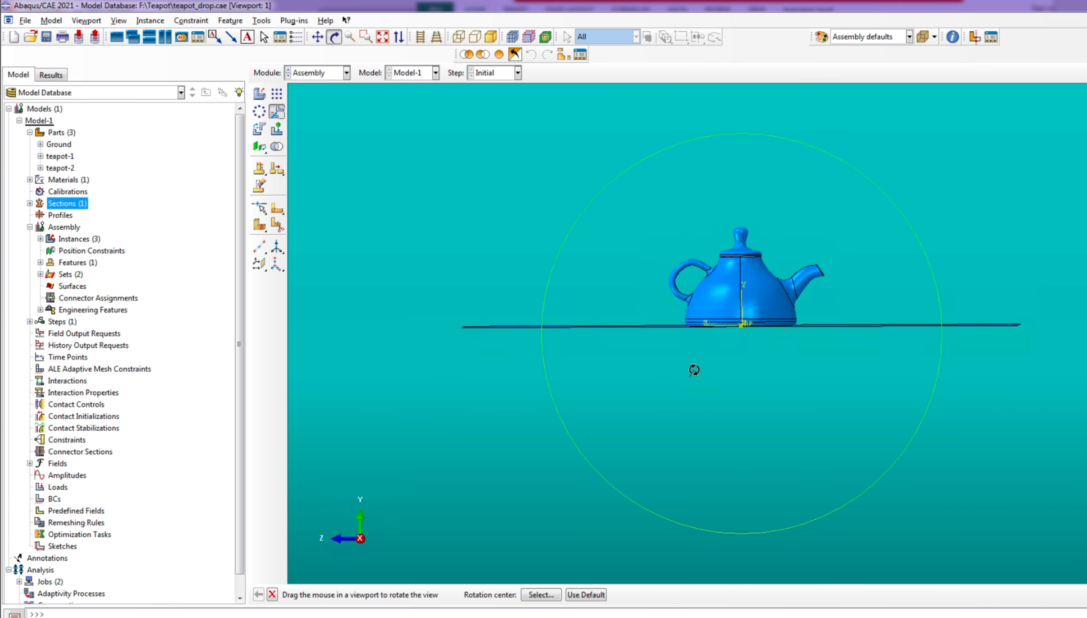
{"action": "scroll", "coordinate": [943, 305], "scroll_direction": "up", "scroll_amount": 4}
{"action": "scroll", "coordinate": [621, 359], "scroll_direction": "up", "scroll_amount": 2}
{"action": "scroll", "coordinate": [695, 474], "scroll_direction": "down", "scroll_amount": 2}
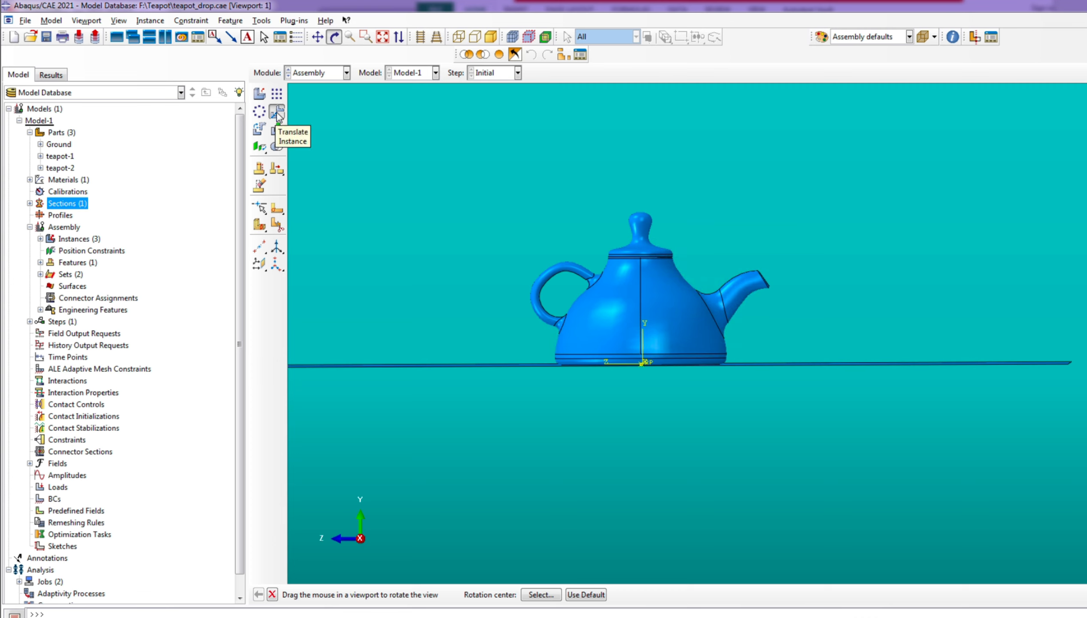
{"action": "left_click", "coordinate": [277, 112]}
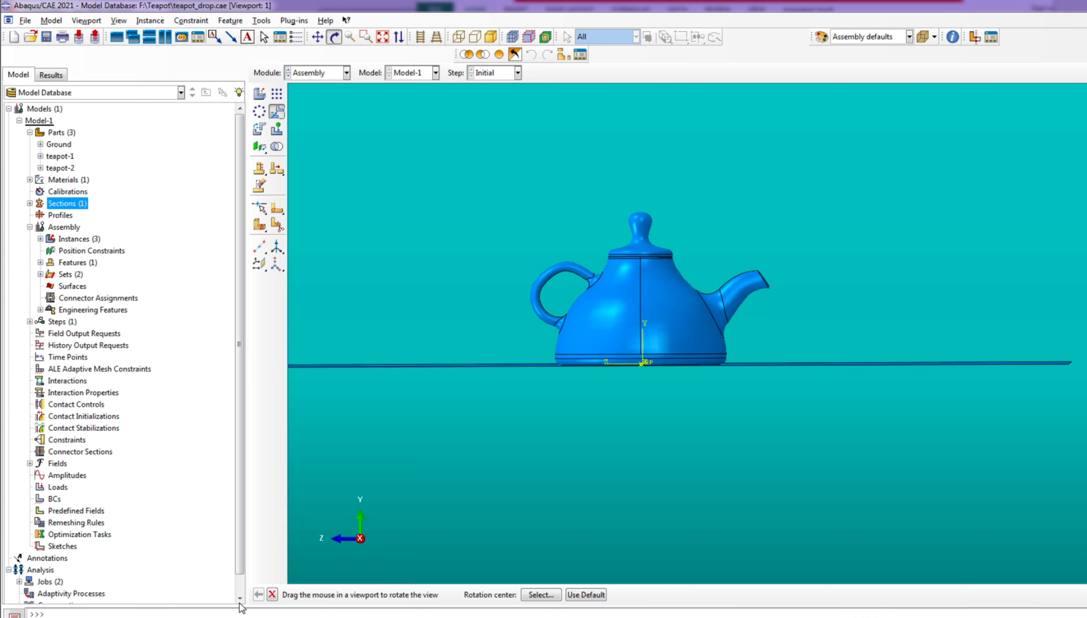
{"action": "left_click", "coordinate": [272, 595]}
{"action": "left_click_drag", "start_coordinate": [497, 174], "coordinate": [796, 333]}
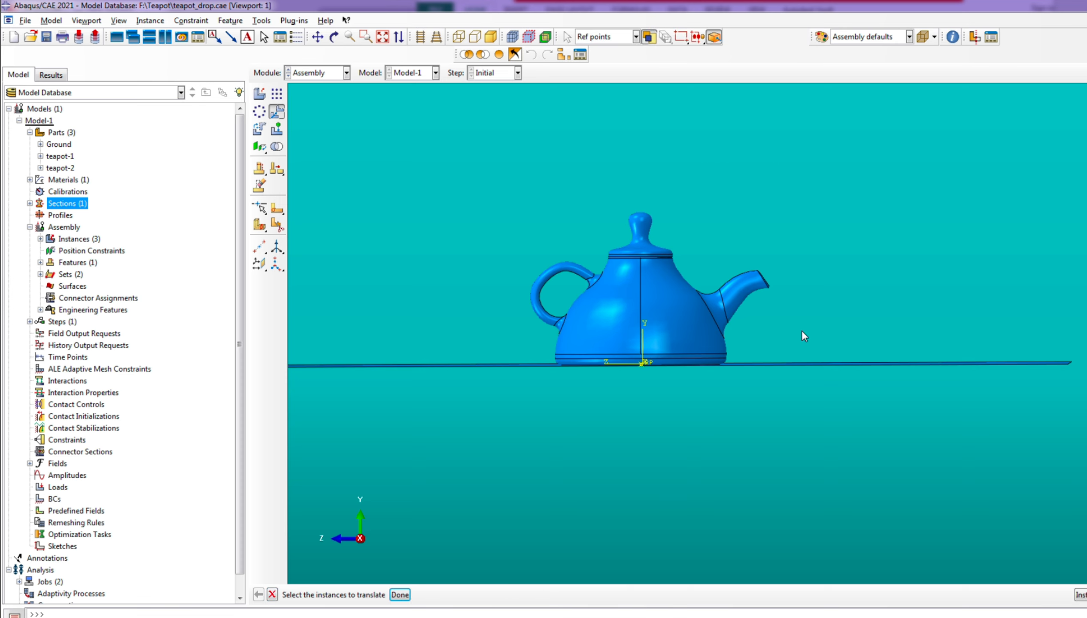
{"action": "left_click", "coordinate": [714, 312]}
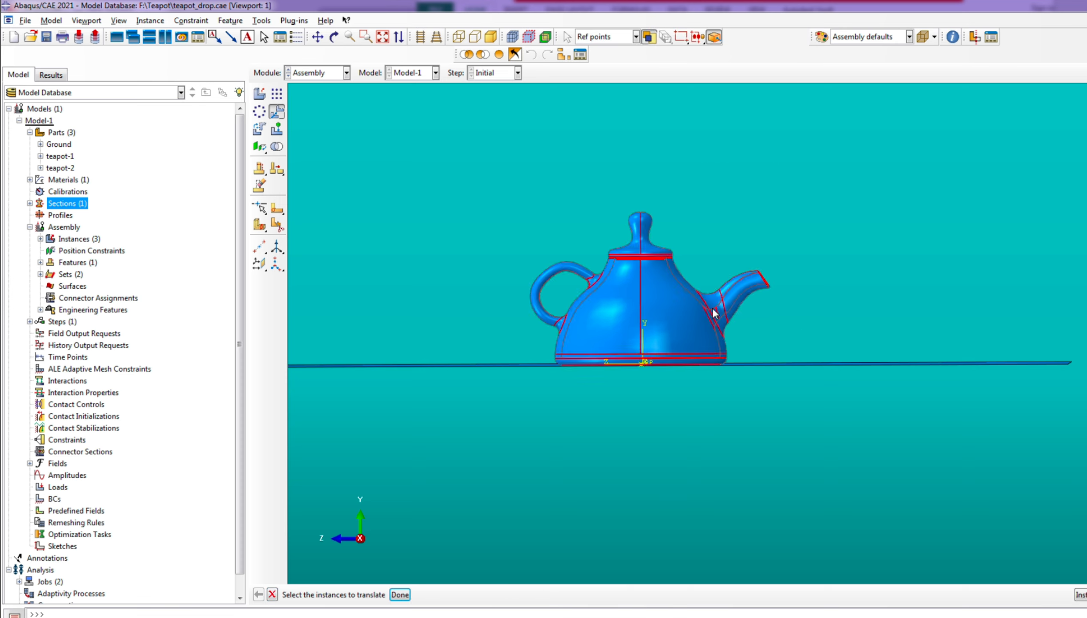
{"action": "left_click", "coordinate": [399, 595]}
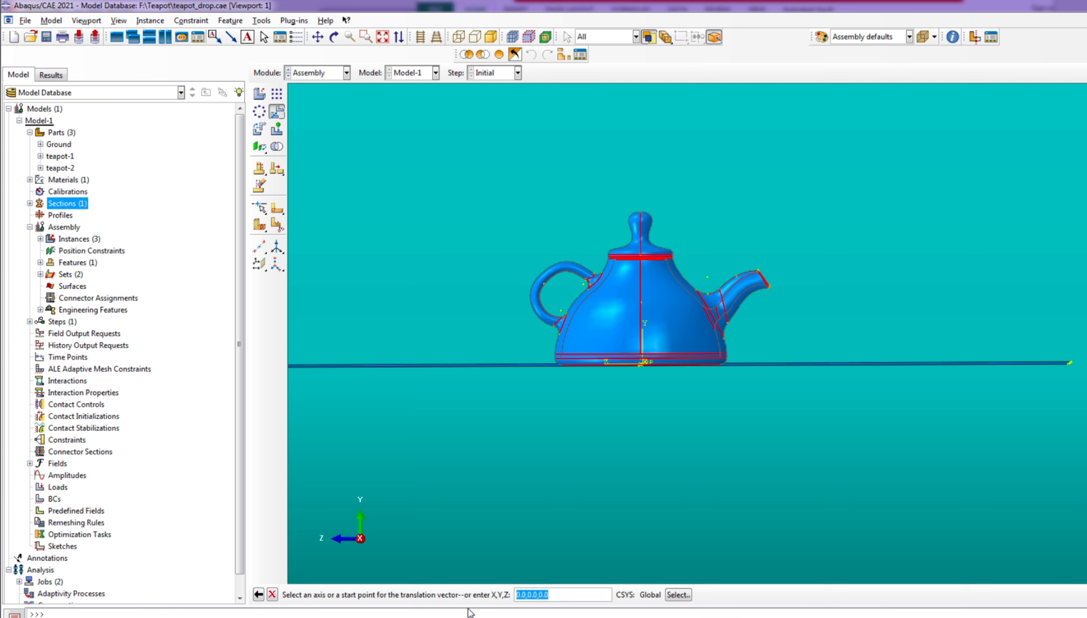
Raise the teapot 2 units along the Y axis, measuring the translation vector from the origin, and accept the position
{"action": "key", "text": "Return"}
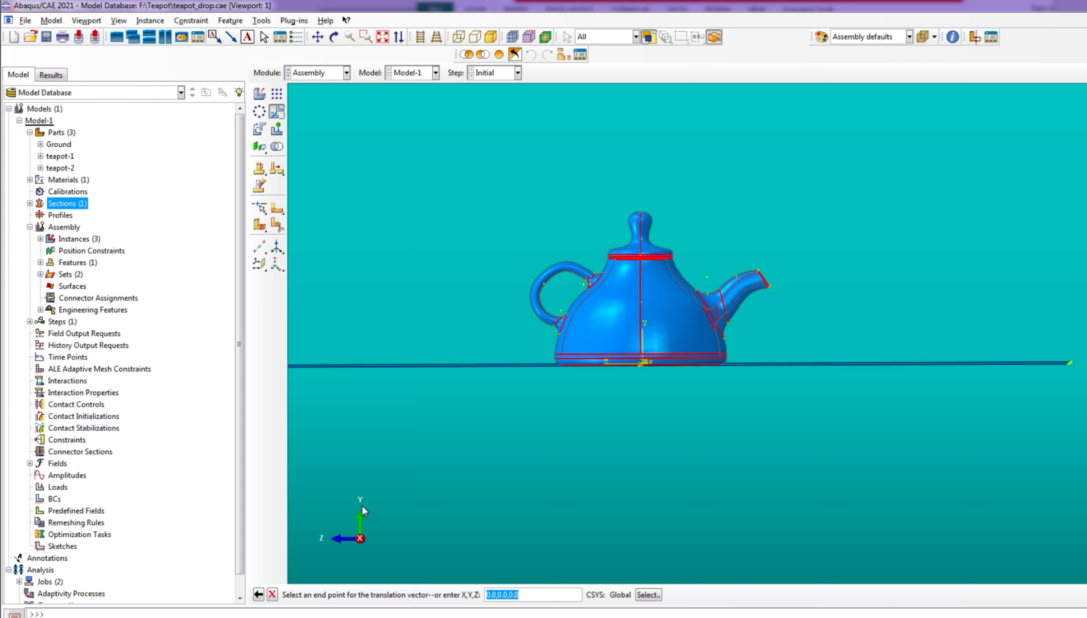
{"action": "left_click", "coordinate": [496, 594]}
{"action": "type", "text": "2"}
{"action": "key", "text": "Return"}
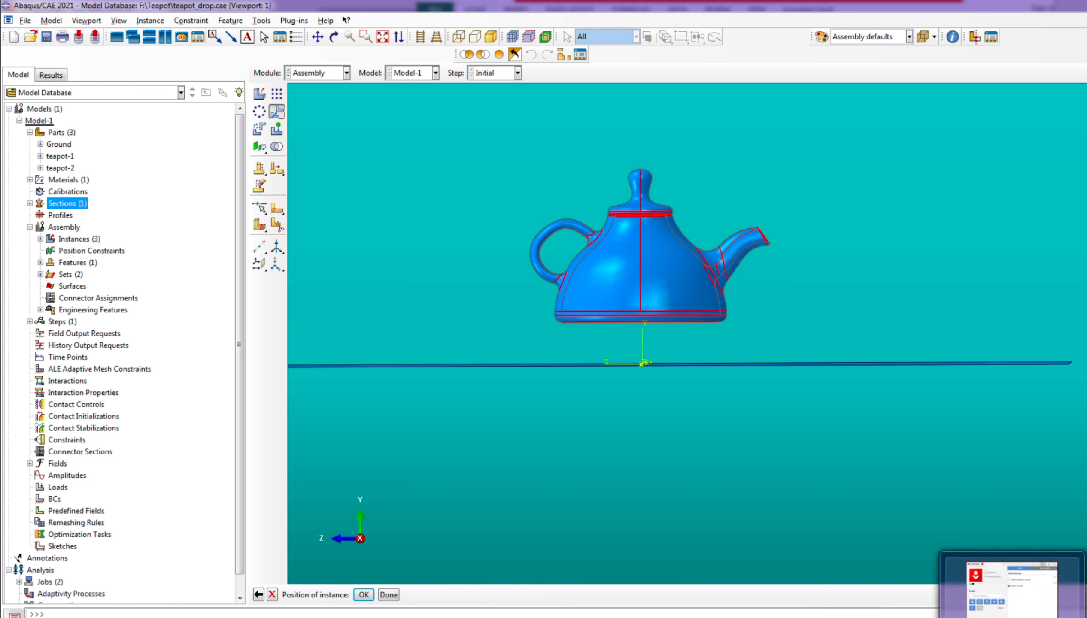
{"action": "mouse_move", "coordinate": [691, 566]}
{"action": "left_click", "coordinate": [364, 595]}
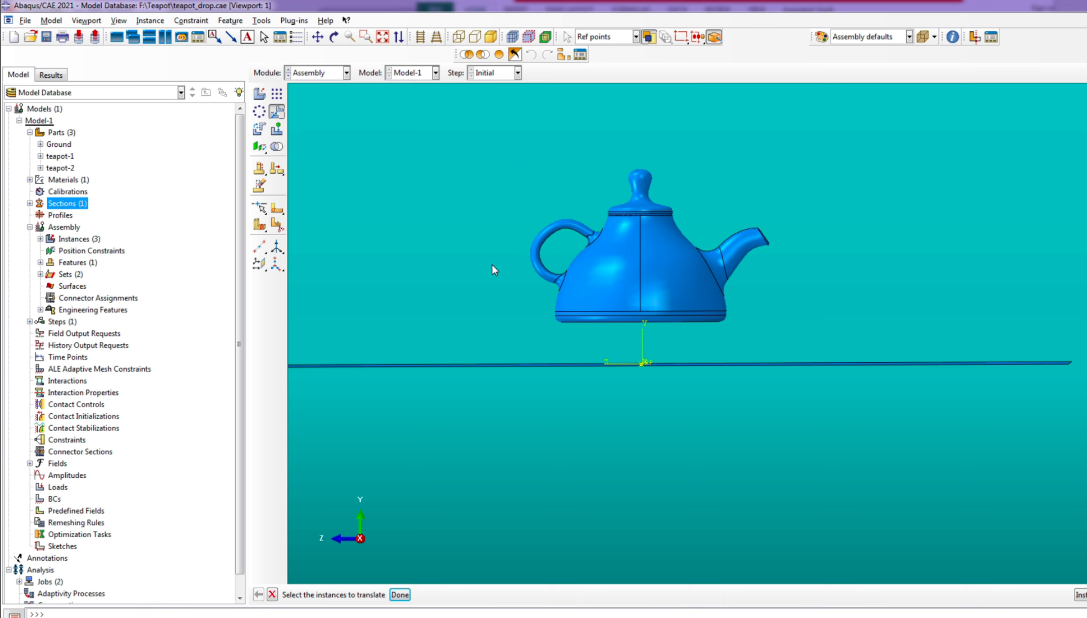
{"action": "left_click", "coordinate": [670, 289]}
Start rotating both teapot instances together, using the vertex on the base rim as the rotation vector's start point
{"action": "left_click", "coordinate": [260, 129]}
{"action": "left_click_drag", "start_coordinate": [489, 168], "coordinate": [809, 324]}
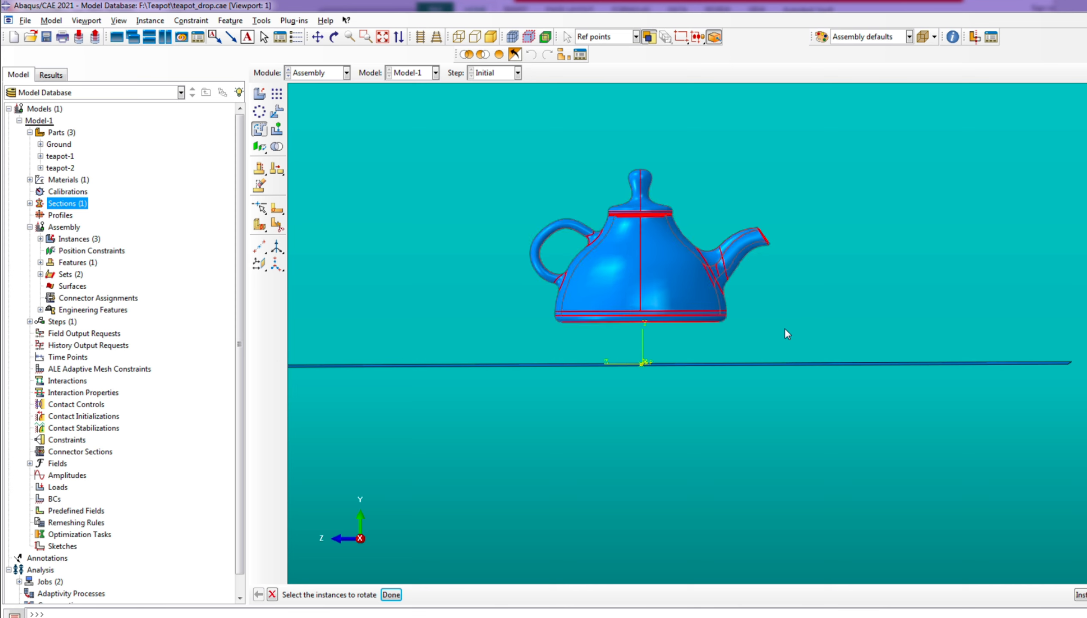
{"action": "left_click", "coordinate": [390, 595]}
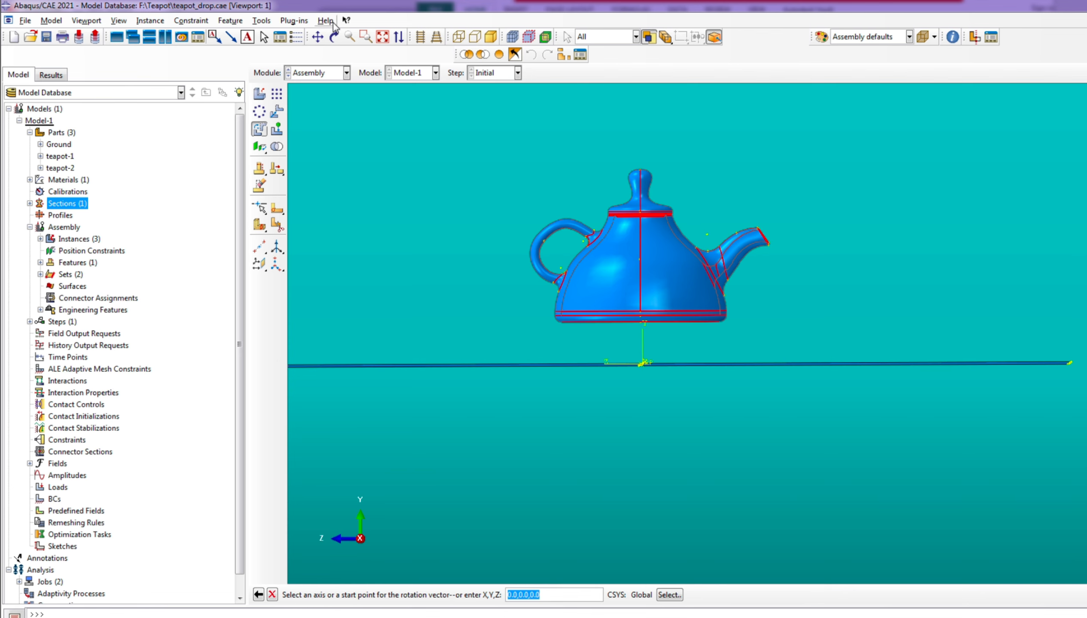
{"action": "left_click", "coordinate": [335, 38]}
{"action": "left_click_drag", "start_coordinate": [656, 346], "coordinate": [757, 374]}
{"action": "scroll", "coordinate": [708, 382], "scroll_direction": "down", "scroll_amount": 3}
{"action": "scroll", "coordinate": [573, 448], "scroll_direction": "down", "scroll_amount": 4}
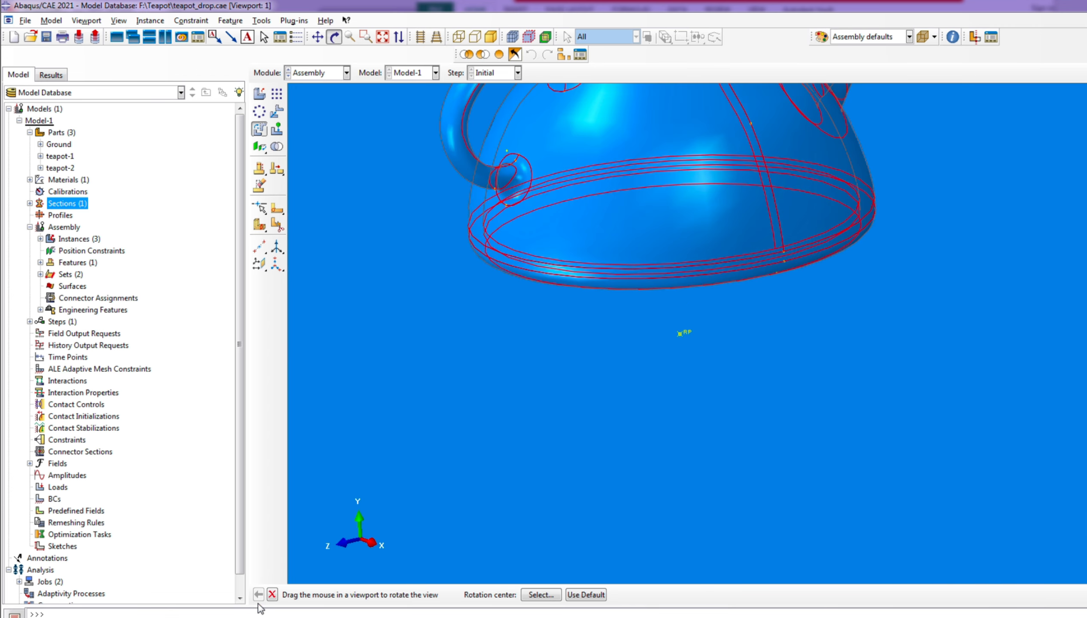
{"action": "left_click", "coordinate": [270, 596]}
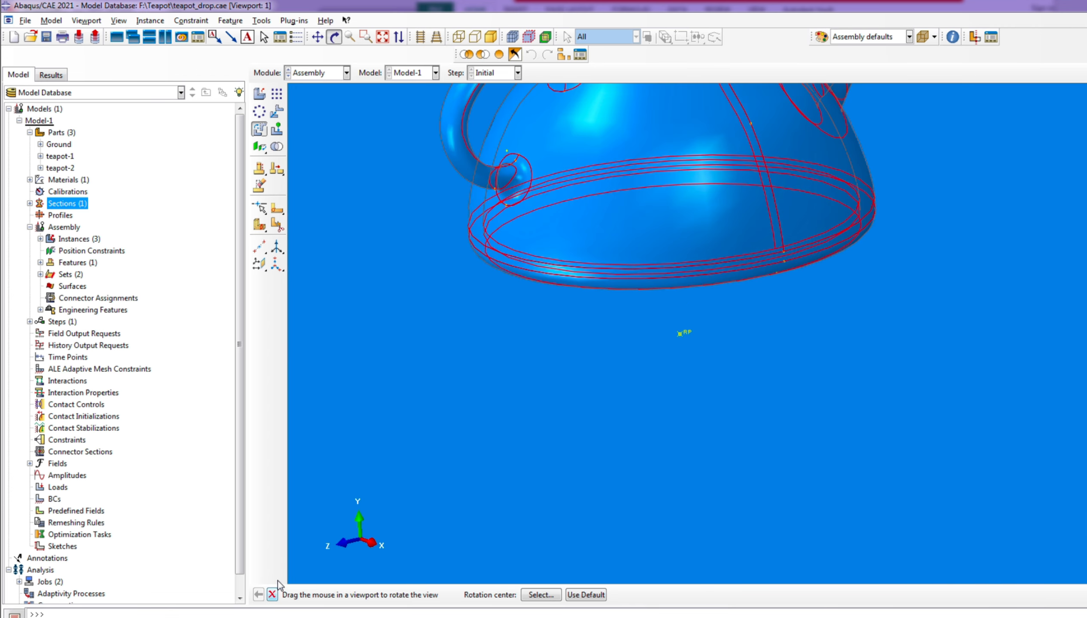
{"action": "left_click", "coordinate": [786, 262]}
{"action": "scroll", "coordinate": [666, 357], "scroll_direction": "up", "scroll_amount": 7}
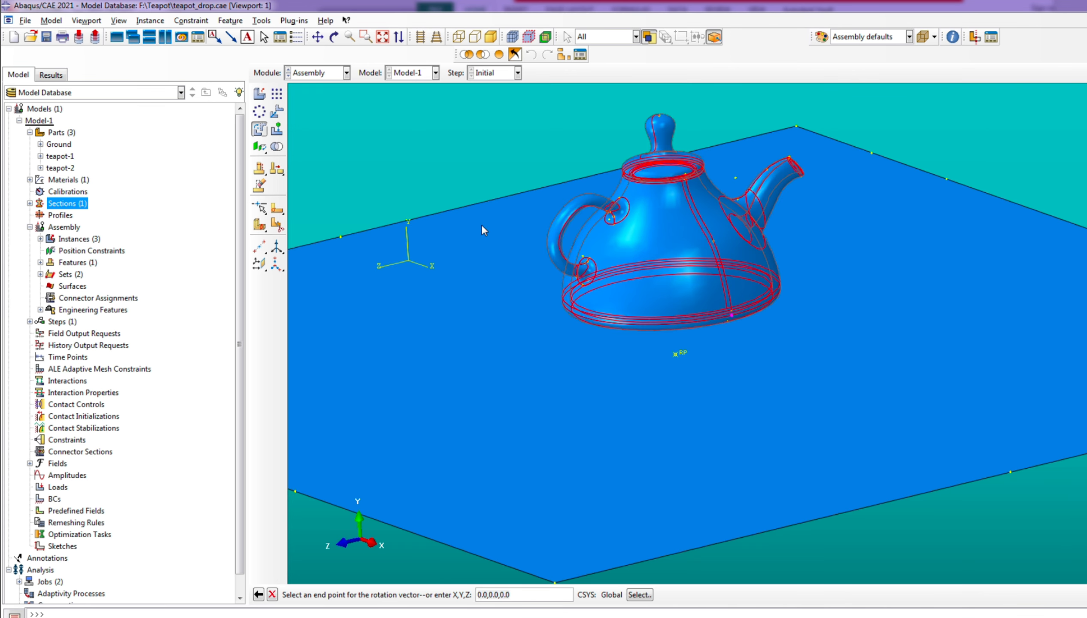
Use the vertex on the opposite side of the teapot's base rim as the end point of the rotation vector
{"action": "scroll", "coordinate": [597, 297], "scroll_direction": "up", "scroll_amount": 3}
{"action": "left_click", "coordinate": [334, 38]}
{"action": "left_click_drag", "start_coordinate": [493, 215], "coordinate": [882, 377]}
{"action": "scroll", "coordinate": [672, 322], "scroll_direction": "down", "scroll_amount": 8}
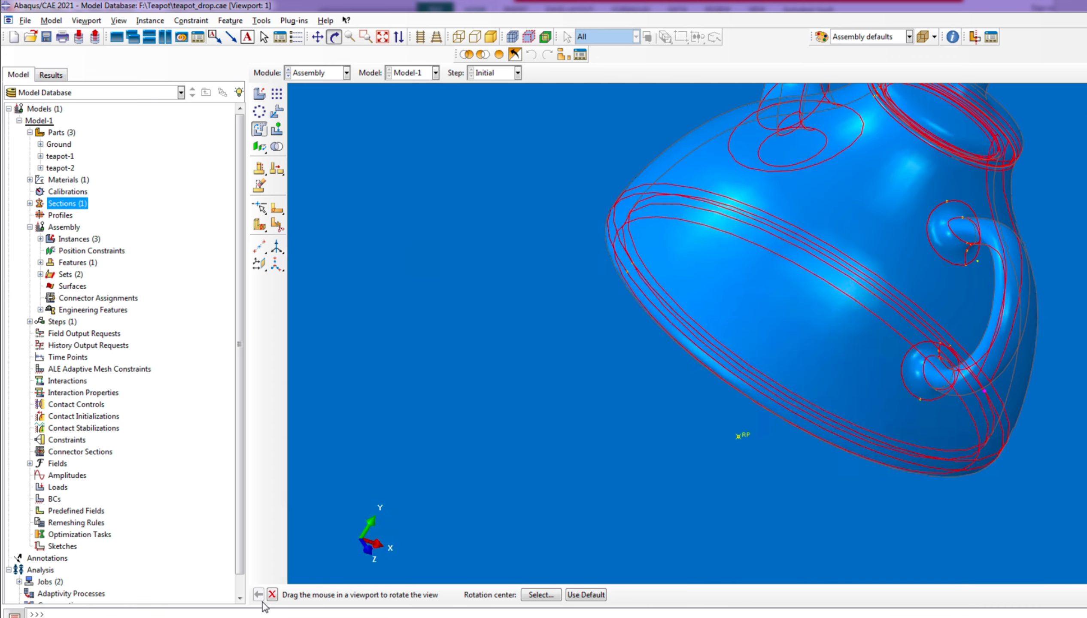
{"action": "left_click", "coordinate": [271, 594]}
{"action": "scroll", "coordinate": [636, 296], "scroll_direction": "down", "scroll_amount": 1}
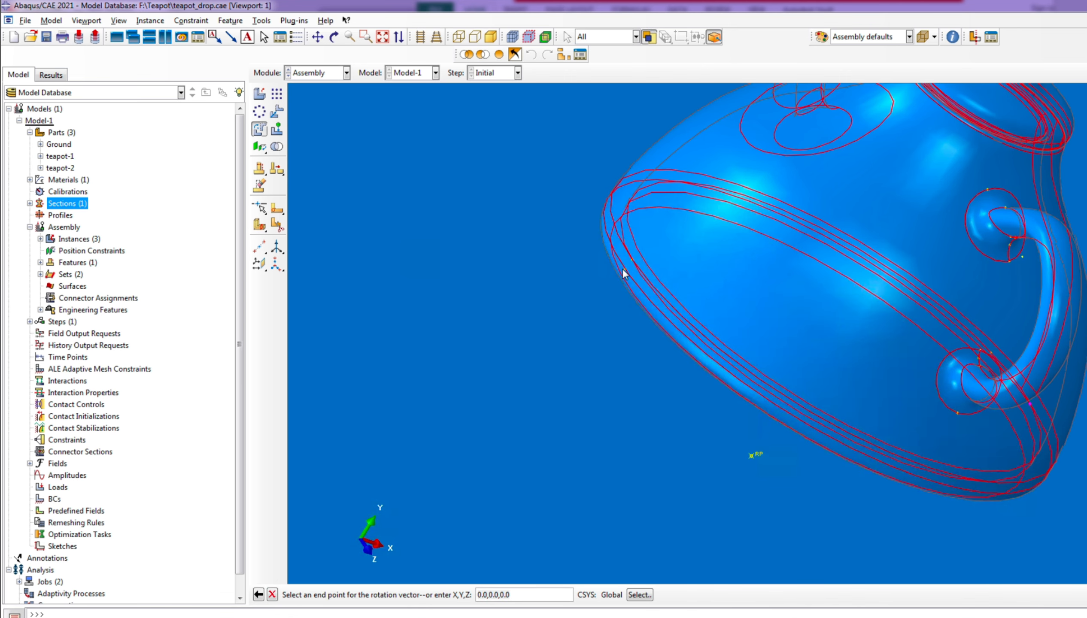
{"action": "left_click", "coordinate": [626, 272]}
{"action": "scroll", "coordinate": [563, 279], "scroll_direction": "up", "scroll_amount": 5}
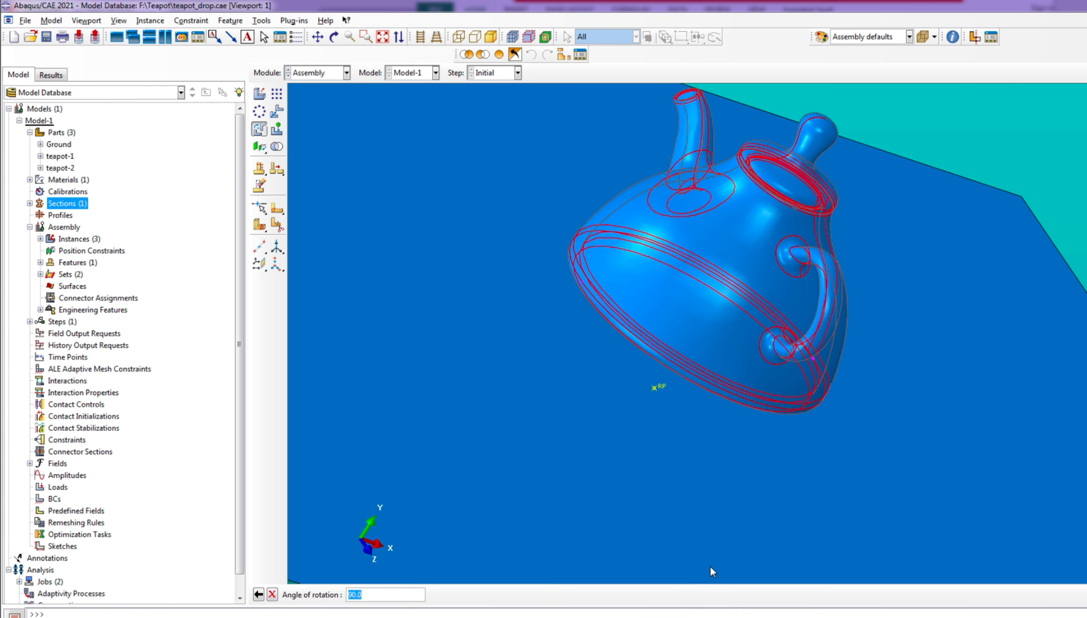
Try a rotation angle of 30 degrees for the teapot and return to the angle entry
{"action": "type", "text": "30"}
{"action": "key", "text": "Return"}
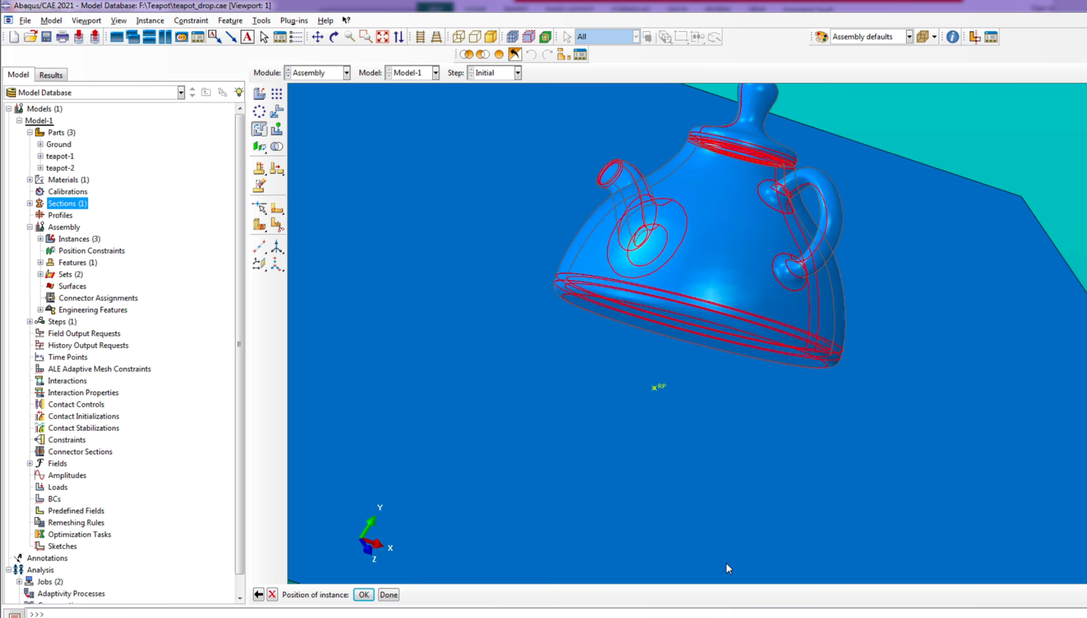
{"action": "left_click", "coordinate": [259, 597]}
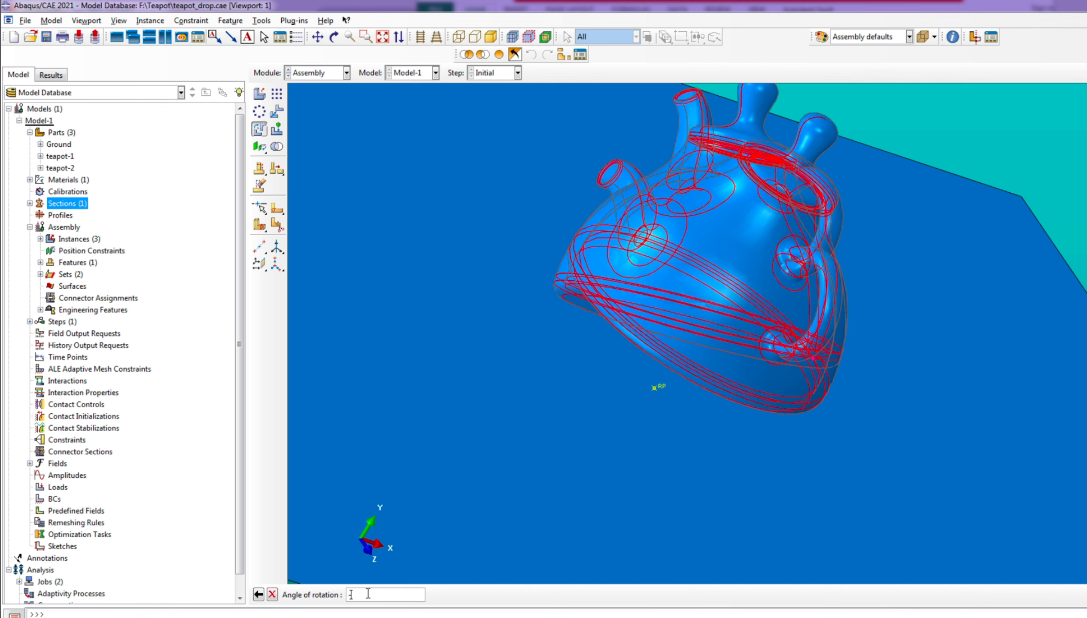
Rotate both teapot instances by -30 degrees about the chosen axis, accept the tilted position and finish the rotation
{"action": "type", "text": "-30"}
{"action": "key", "text": "Return"}
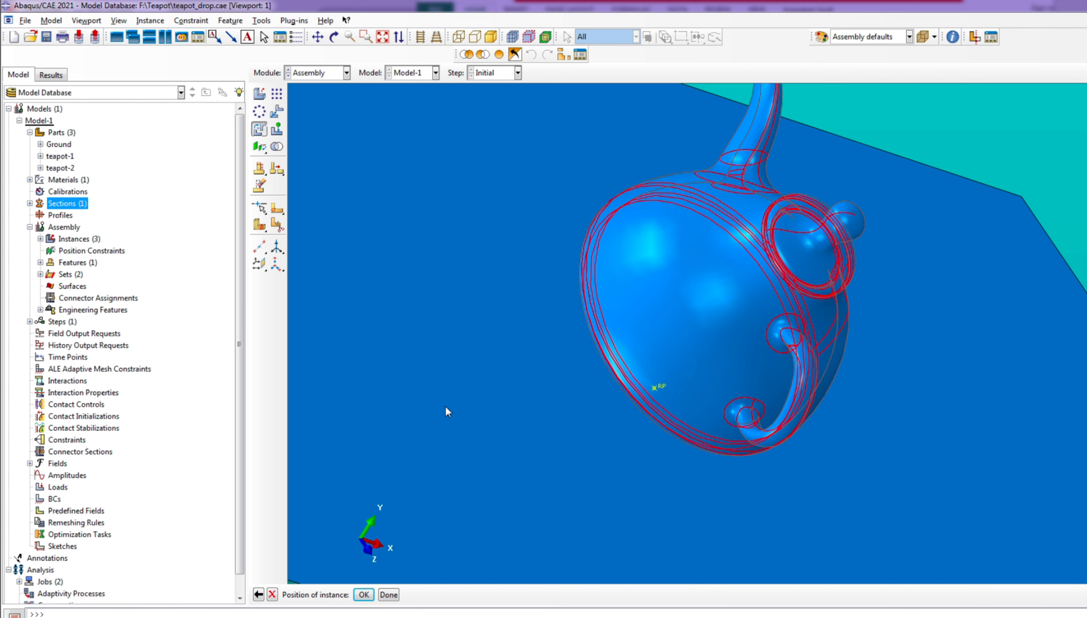
{"action": "left_click", "coordinate": [333, 36]}
{"action": "left_click_drag", "start_coordinate": [723, 359], "coordinate": [766, 460]}
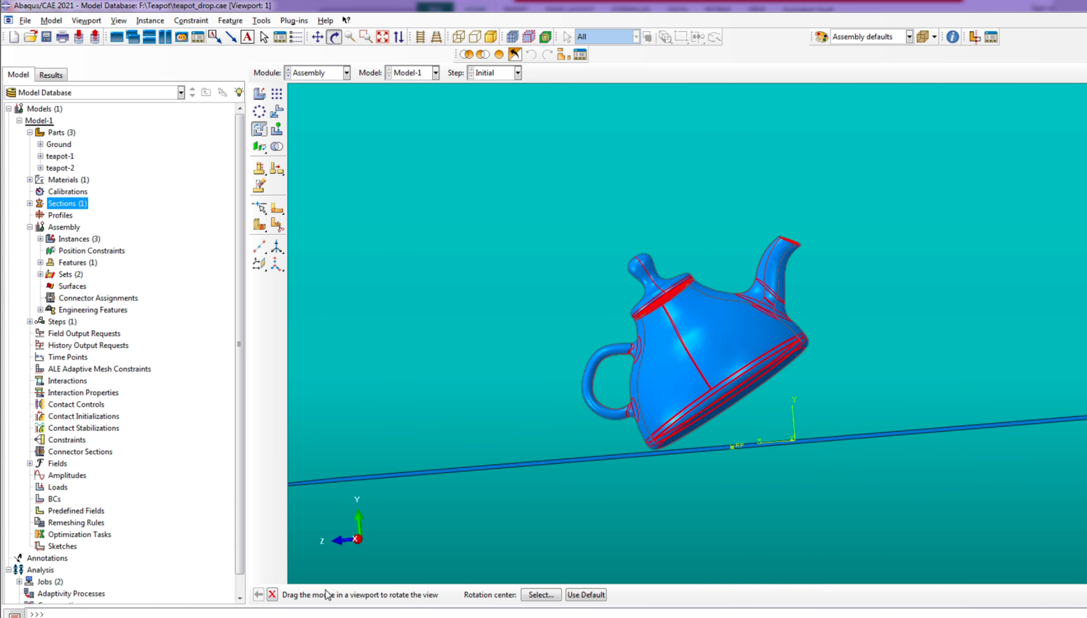
{"action": "left_click", "coordinate": [271, 595]}
{"action": "left_click", "coordinate": [363, 595]}
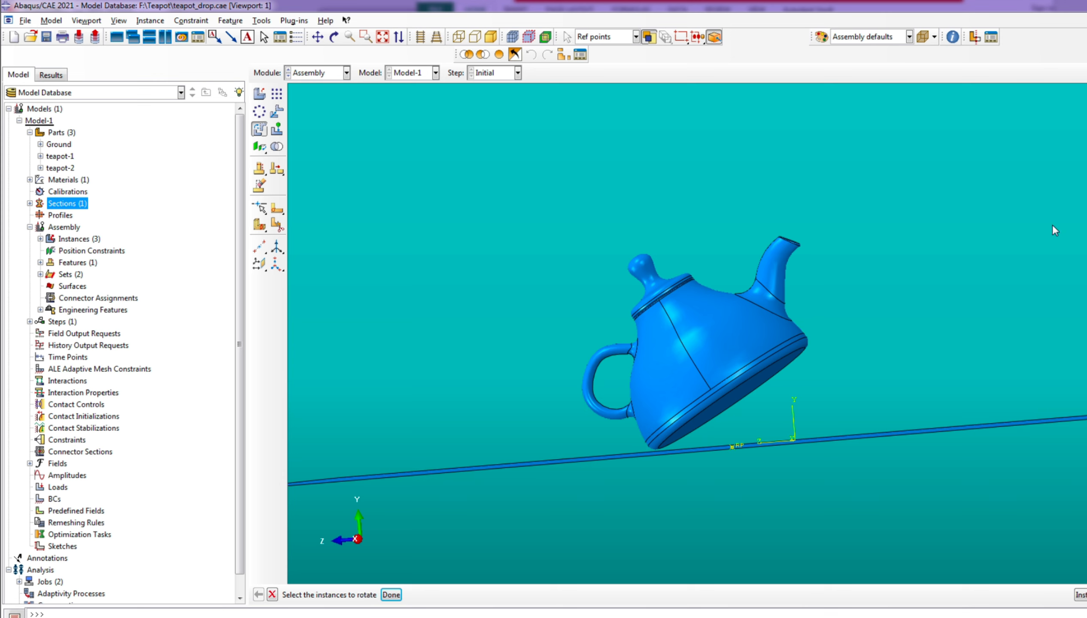
{"action": "scroll", "coordinate": [677, 357], "scroll_direction": "up", "scroll_amount": 3}
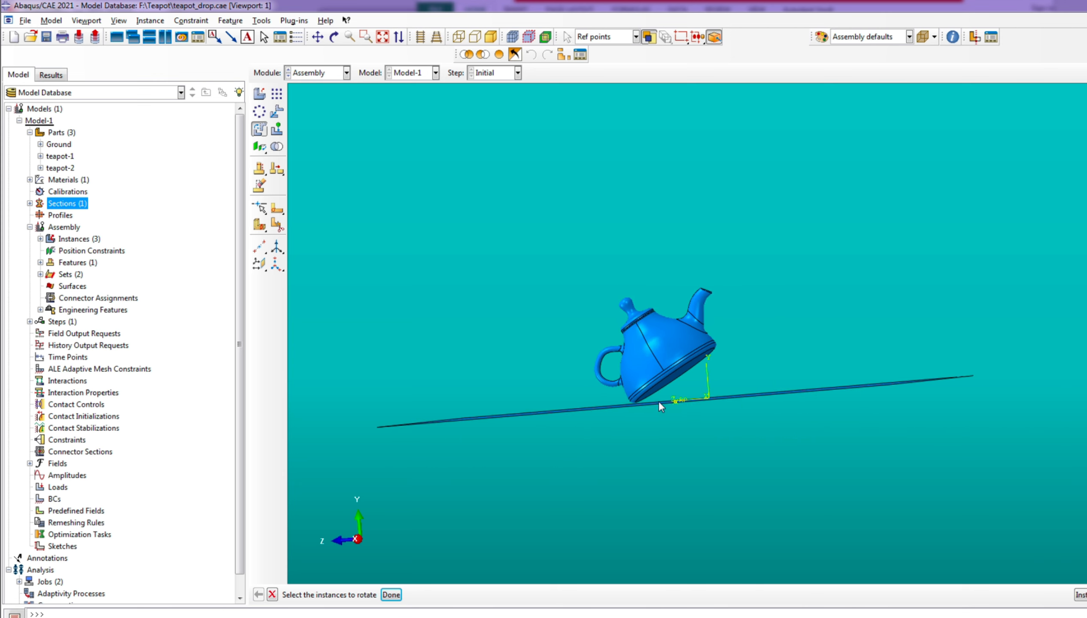
{"action": "scroll", "coordinate": [660, 405], "scroll_direction": "down", "scroll_amount": 2}
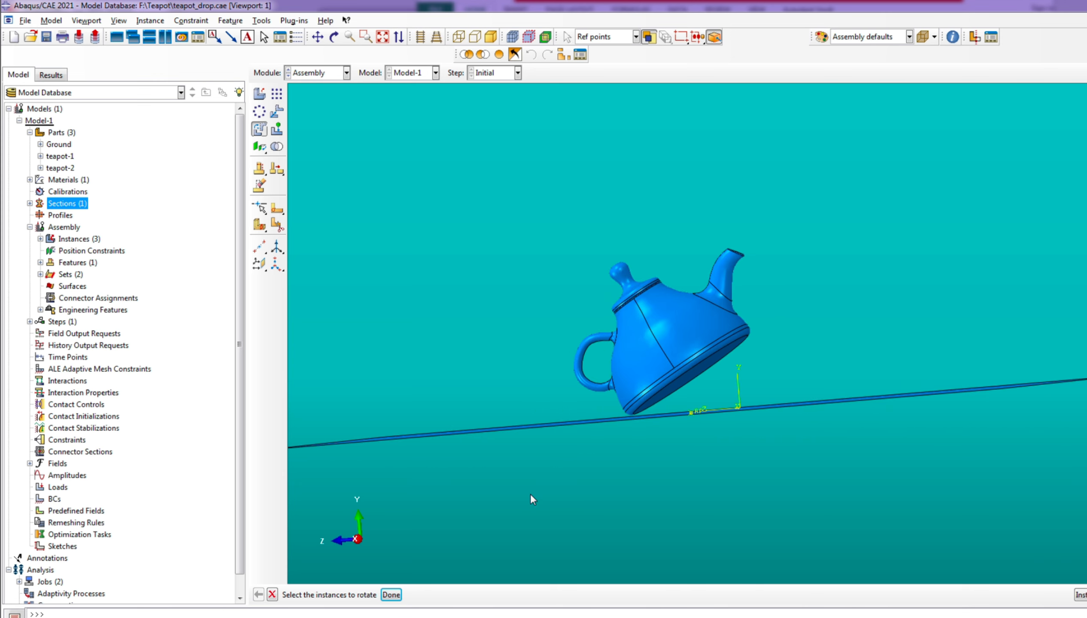
{"action": "left_click", "coordinate": [391, 595]}
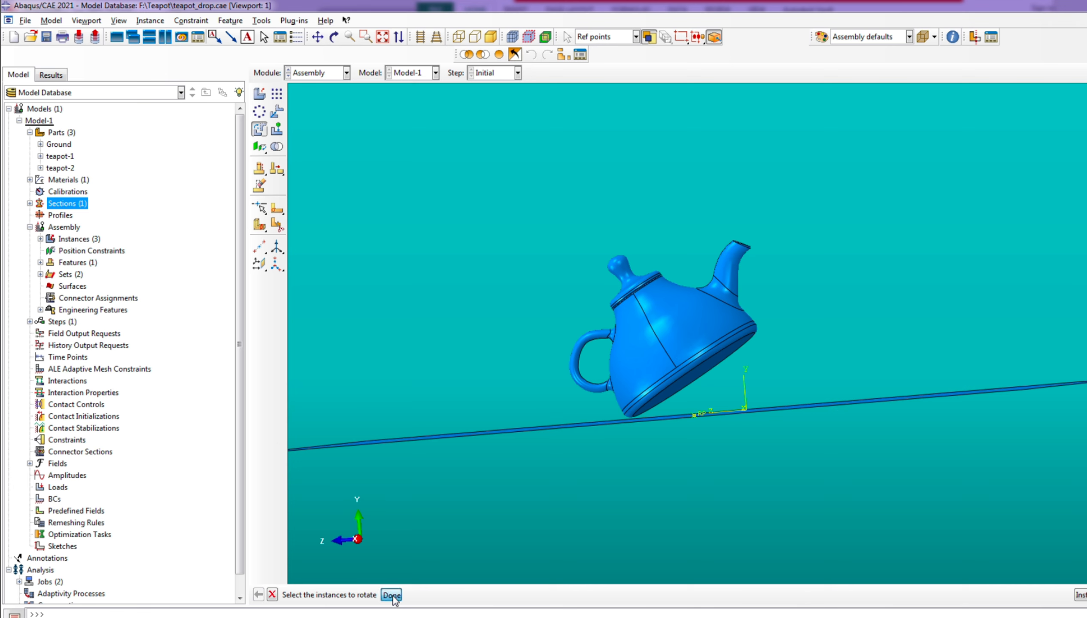
Examine the tilted teapot's position relative to the ground from several angles
{"action": "left_click", "coordinate": [334, 38]}
{"action": "left_click_drag", "start_coordinate": [533, 313], "coordinate": [739, 300]}
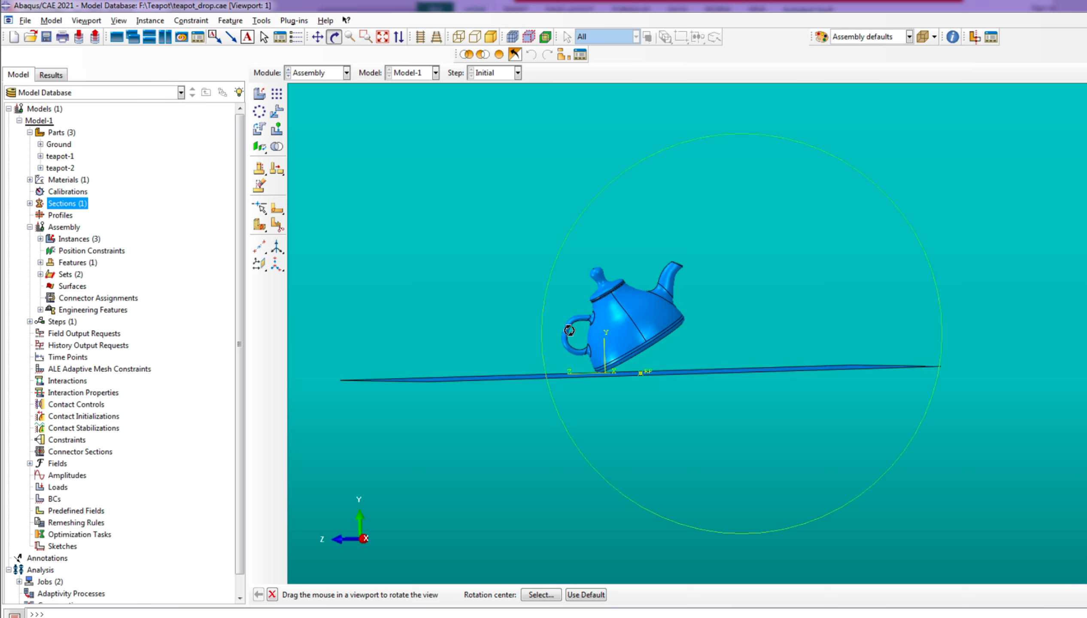
{"action": "left_click_drag", "start_coordinate": [543, 549], "coordinate": [597, 451]}
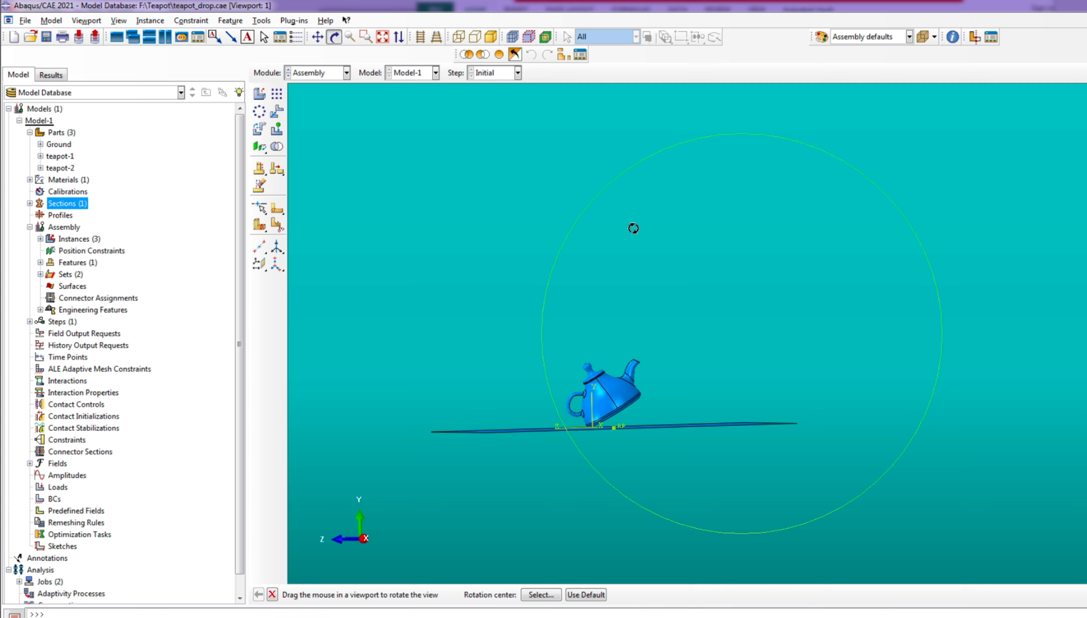
{"action": "left_click_drag", "start_coordinate": [594, 342], "coordinate": [621, 374]}
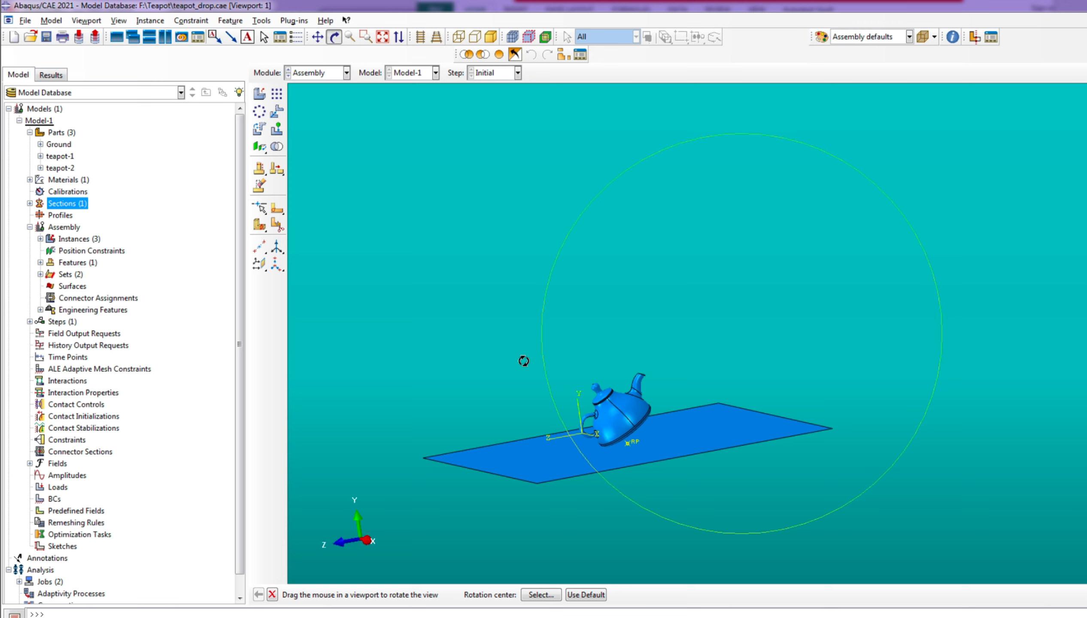
{"action": "left_click_drag", "start_coordinate": [521, 361], "coordinate": [507, 359]}
{"action": "left_click_drag", "start_coordinate": [606, 366], "coordinate": [575, 455]}
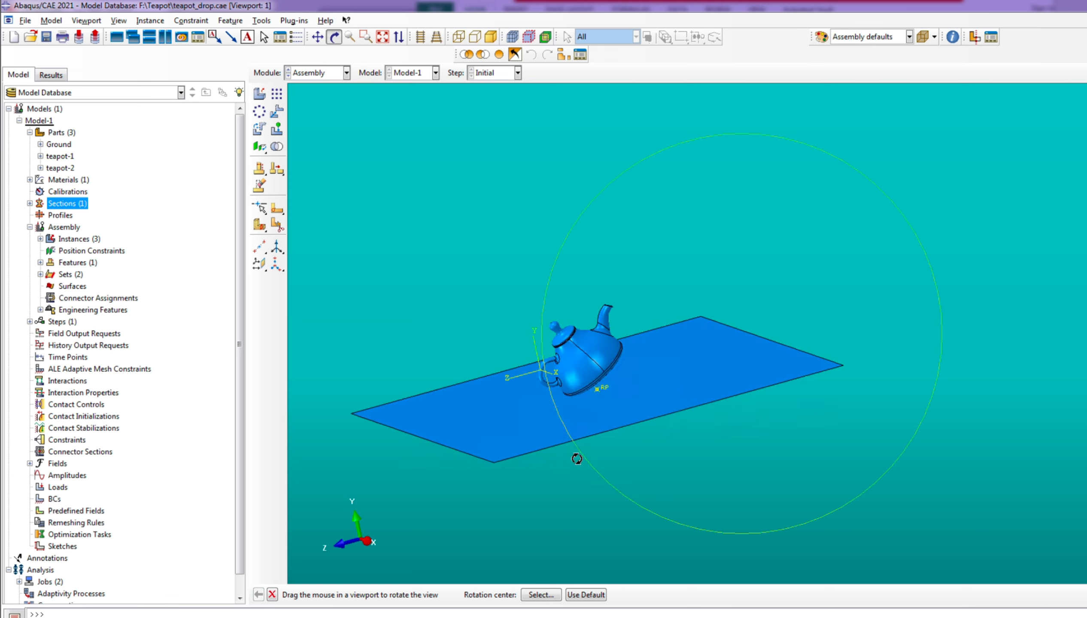
{"action": "left_click_drag", "start_coordinate": [706, 419], "coordinate": [669, 431]}
{"action": "left_click_drag", "start_coordinate": [609, 362], "coordinate": [669, 314]}
{"action": "scroll", "coordinate": [569, 372], "scroll_direction": "down", "scroll_amount": 3}
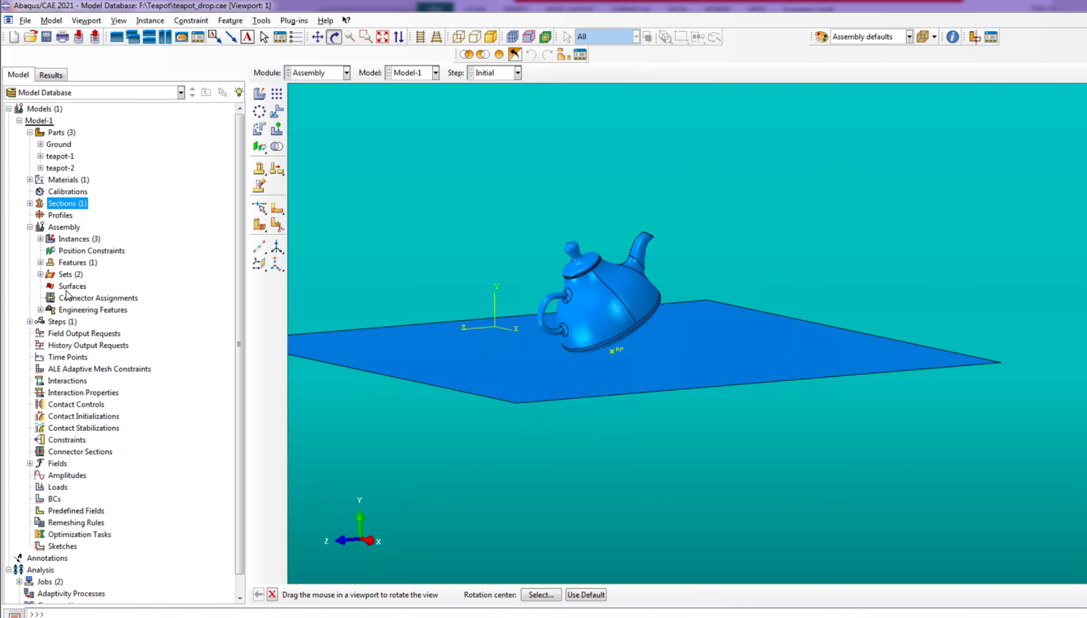
Create a general Dynamic, Explicit analysis step after the Initial step
{"action": "left_click", "coordinate": [29, 321]}
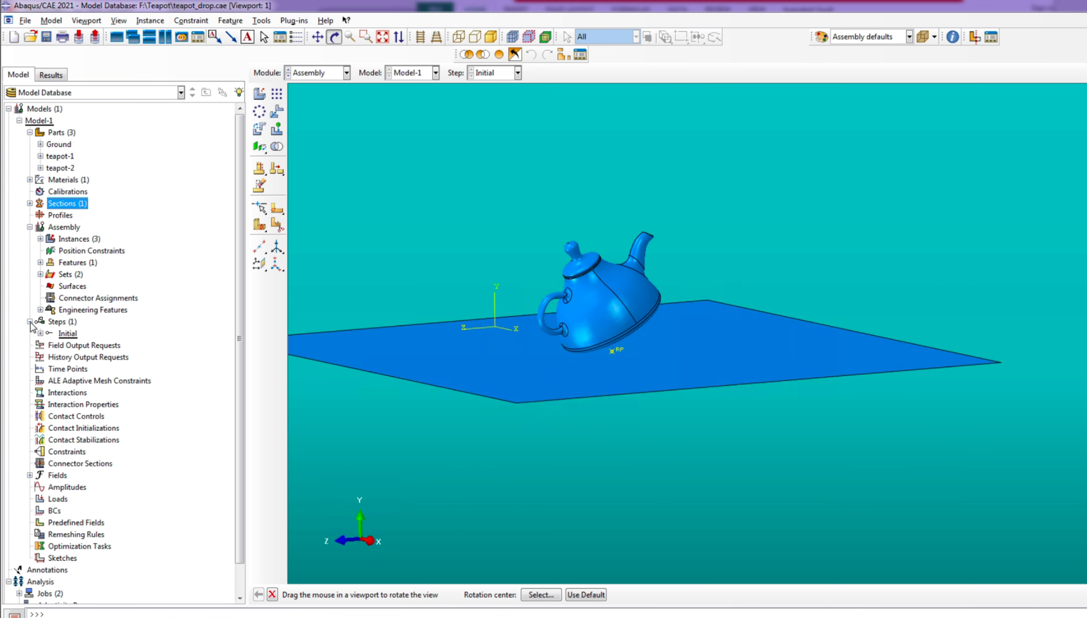
{"action": "left_click", "coordinate": [65, 322]}
{"action": "right_click", "coordinate": [68, 326]}
{"action": "left_click", "coordinate": [111, 345]}
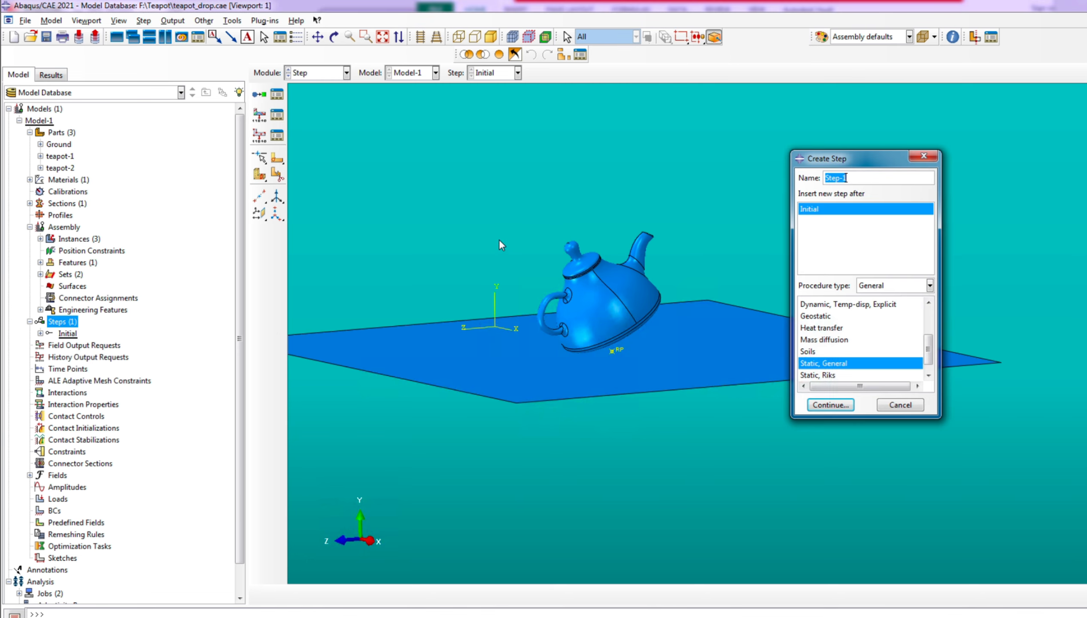
{"action": "scroll", "coordinate": [840, 365], "scroll_direction": "up", "scroll_amount": 2}
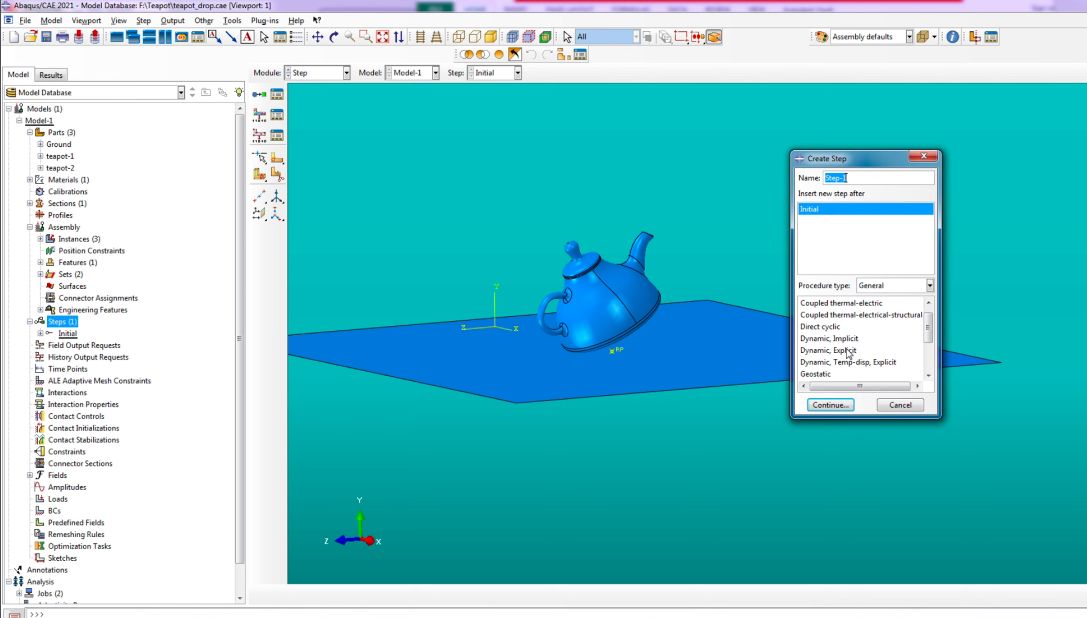
{"action": "left_click", "coordinate": [846, 350]}
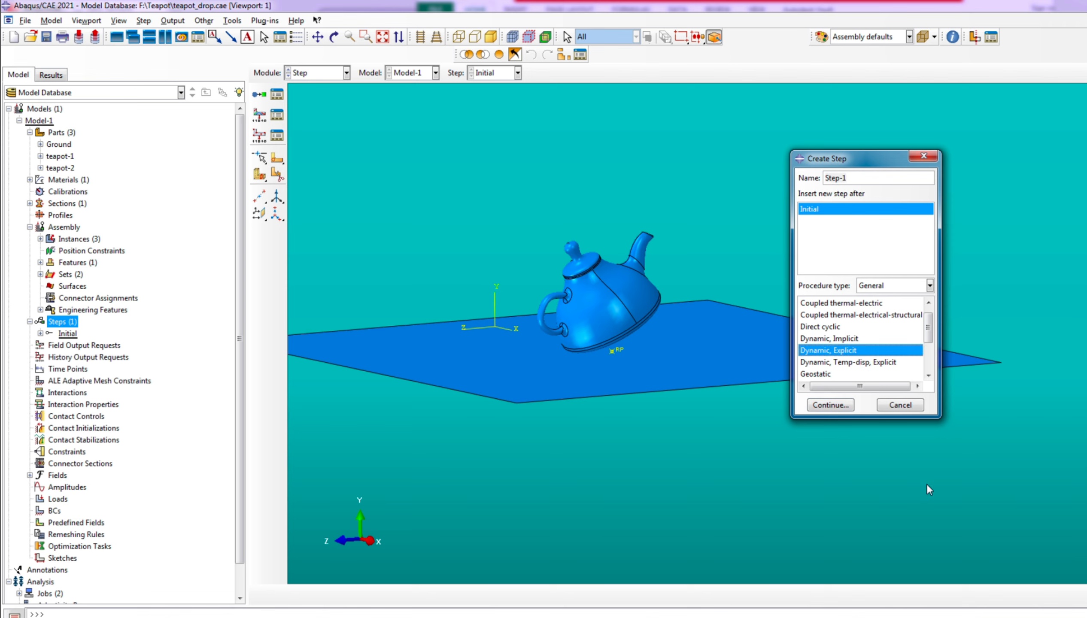
{"action": "left_click", "coordinate": [831, 406]}
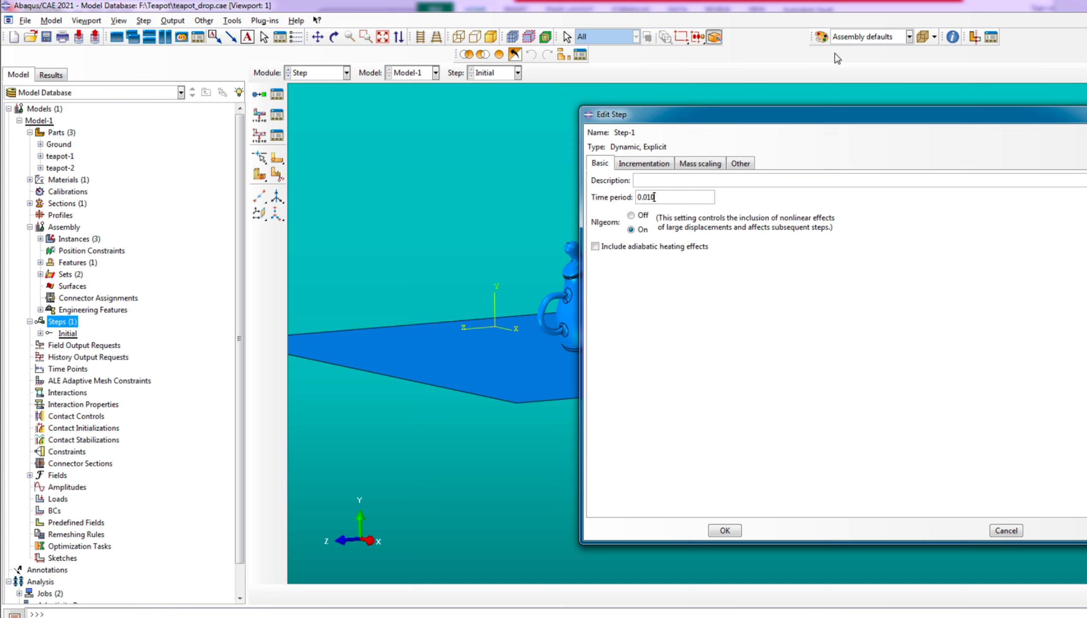
Set the explicit step's time period to 0.010, check its mass scaling settings and accept the step
{"action": "left_click", "coordinate": [700, 163]}
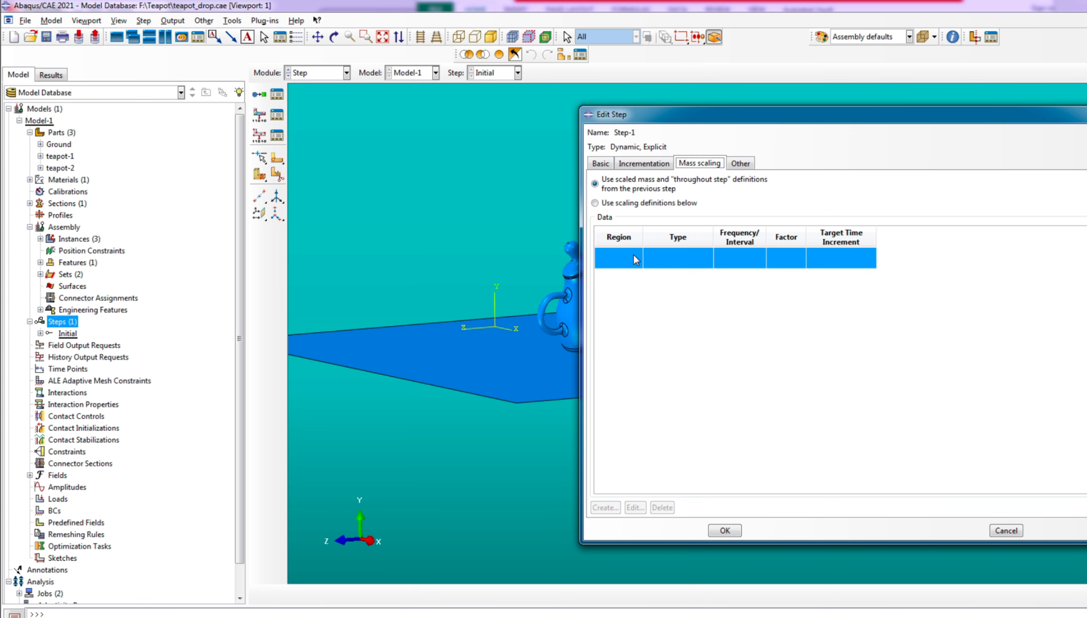
{"action": "left_click", "coordinate": [609, 167]}
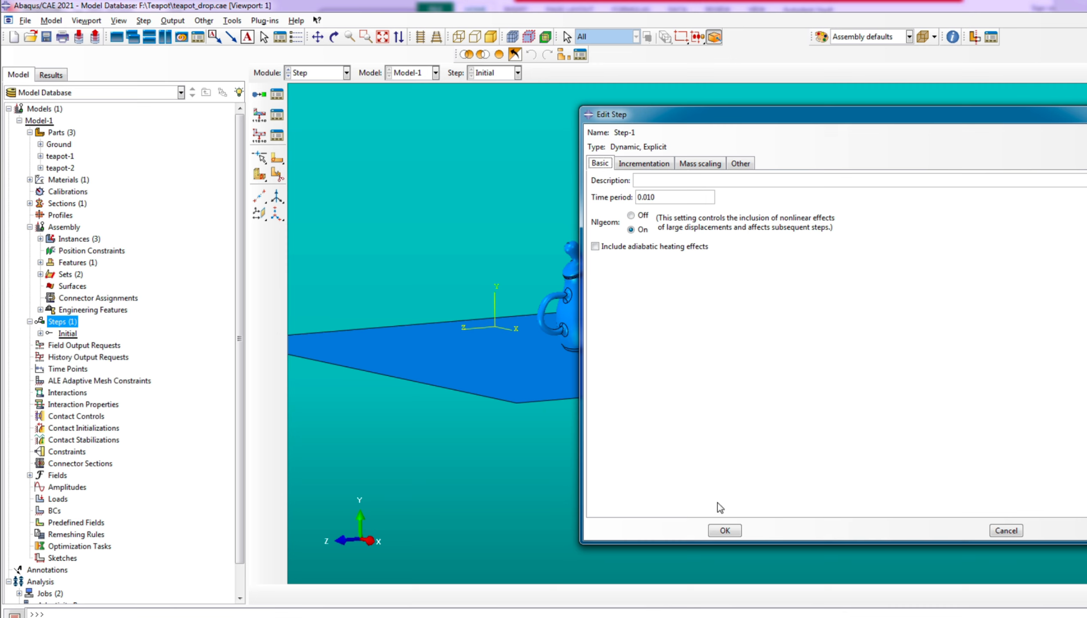
{"action": "left_click", "coordinate": [724, 531]}
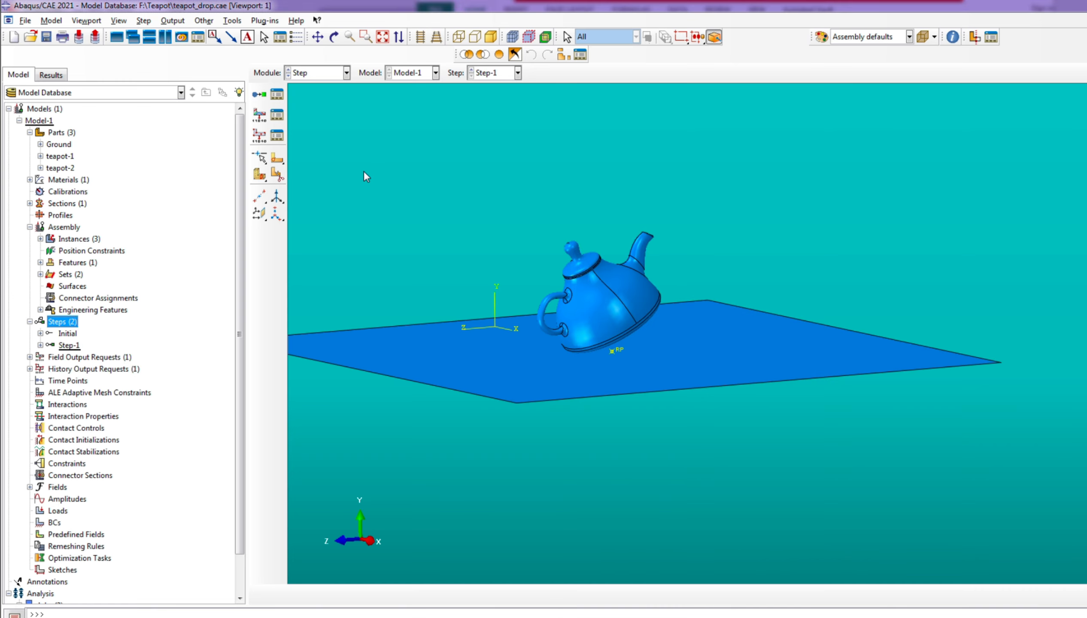
Edit the field output request to write results every x units of time with x set to 0.0005
{"action": "left_click", "coordinate": [30, 357]}
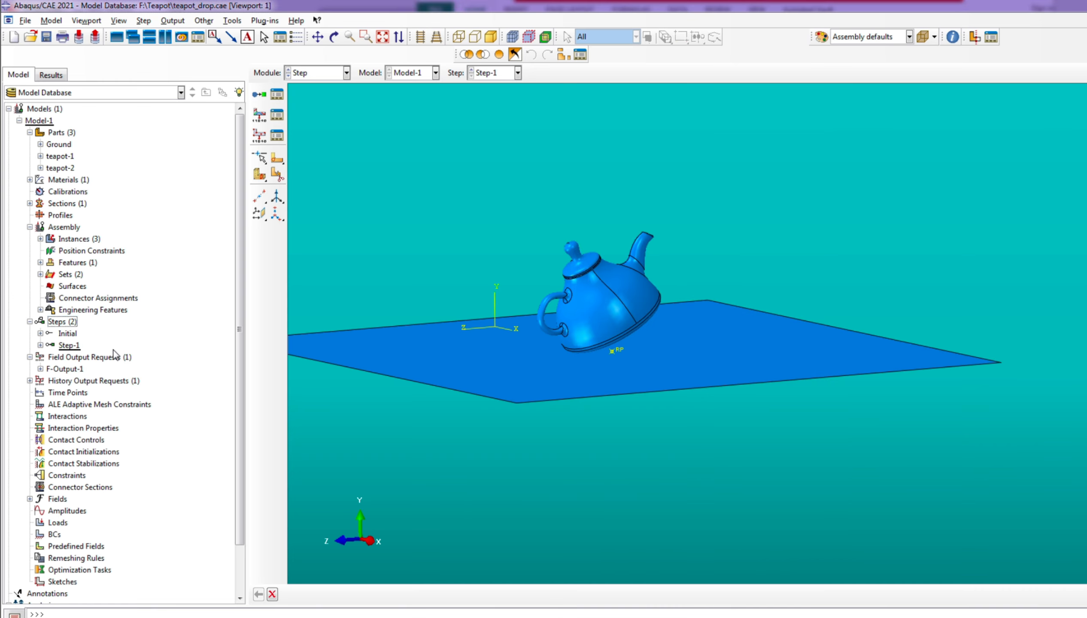
{"action": "left_click", "coordinate": [29, 381]}
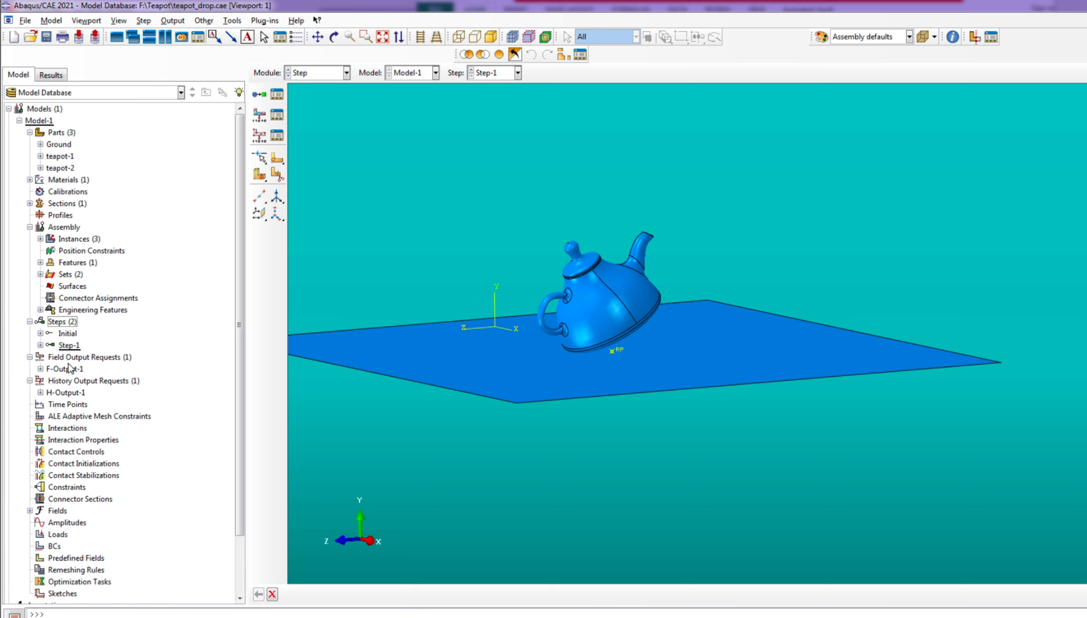
{"action": "right_click", "coordinate": [69, 370]}
{"action": "left_click", "coordinate": [118, 391]}
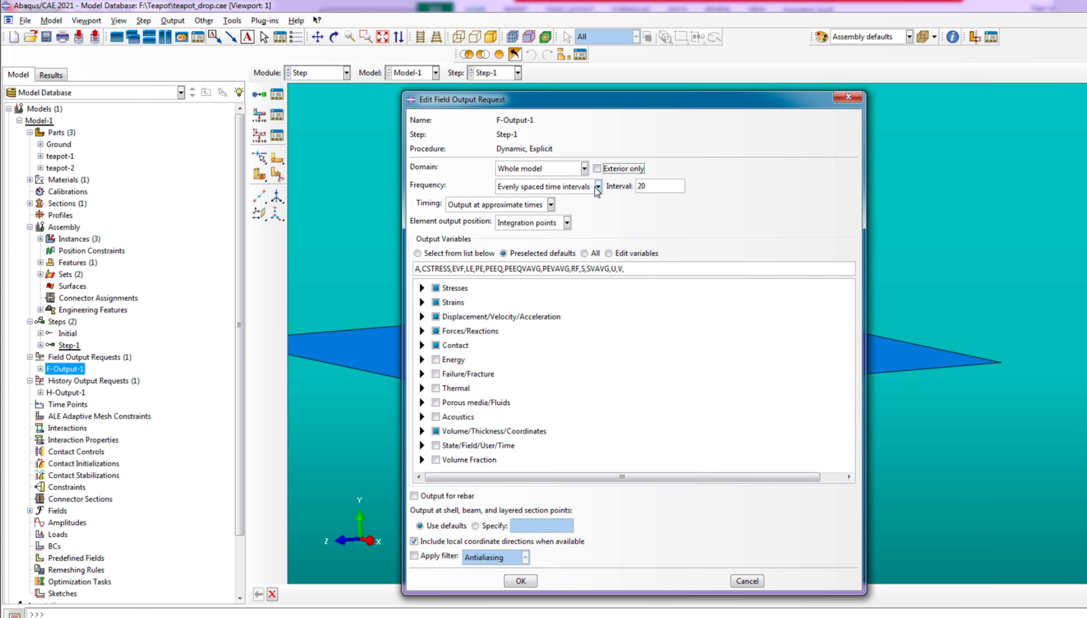
{"action": "left_click", "coordinate": [581, 190]}
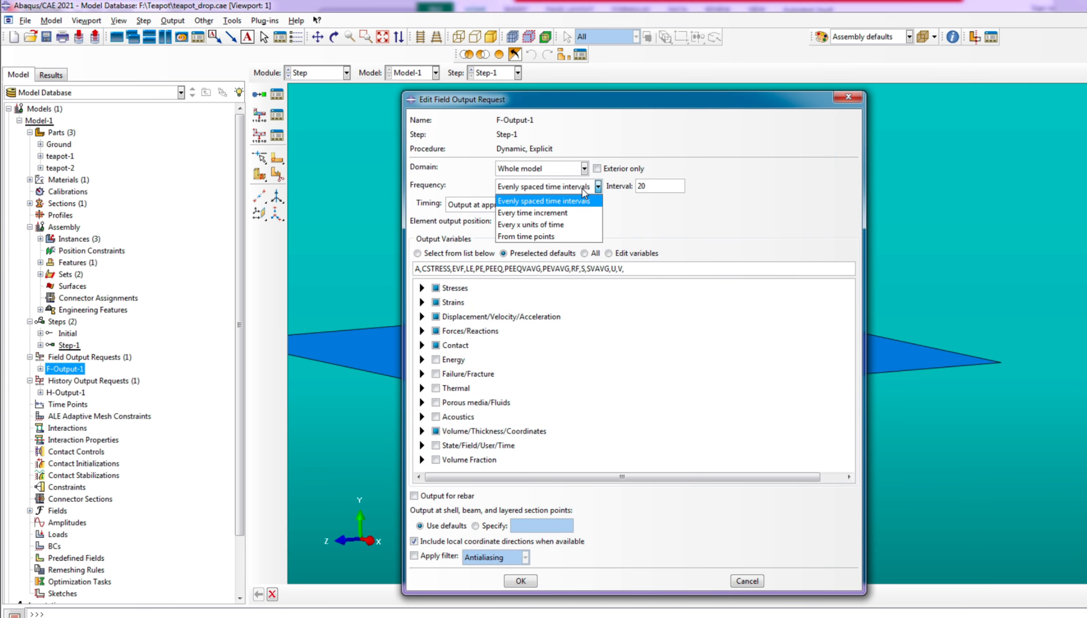
{"action": "left_click", "coordinate": [550, 219]}
{"action": "left_click", "coordinate": [638, 183]}
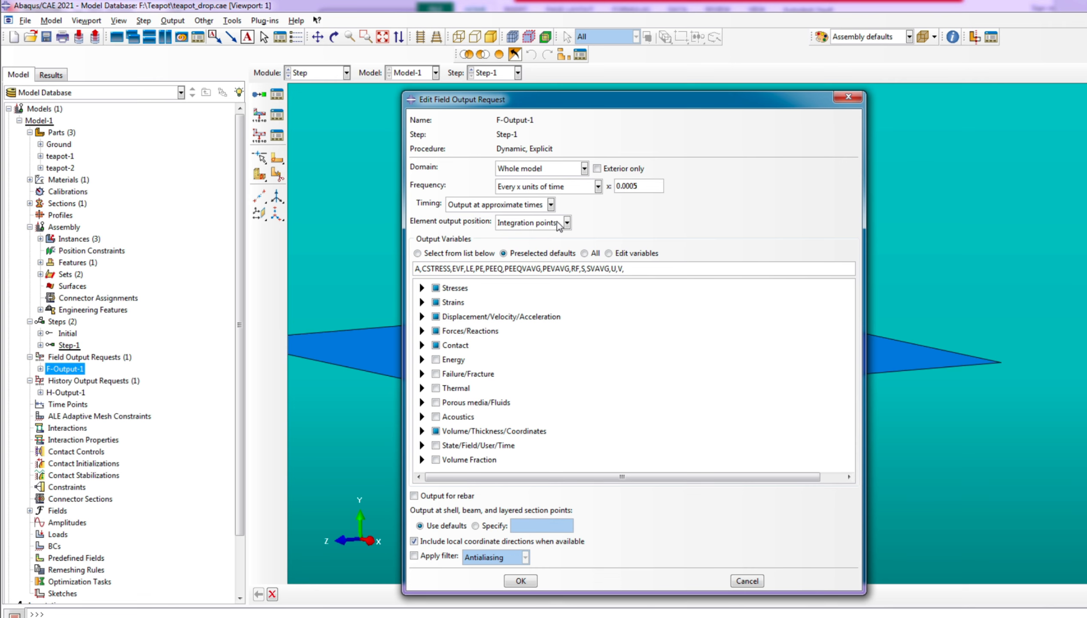
{"action": "left_click", "coordinate": [521, 581]}
Edit the history output request to write results every x units of time with x set to 0.0005
{"action": "left_click", "coordinate": [66, 392]}
{"action": "right_click", "coordinate": [73, 393]}
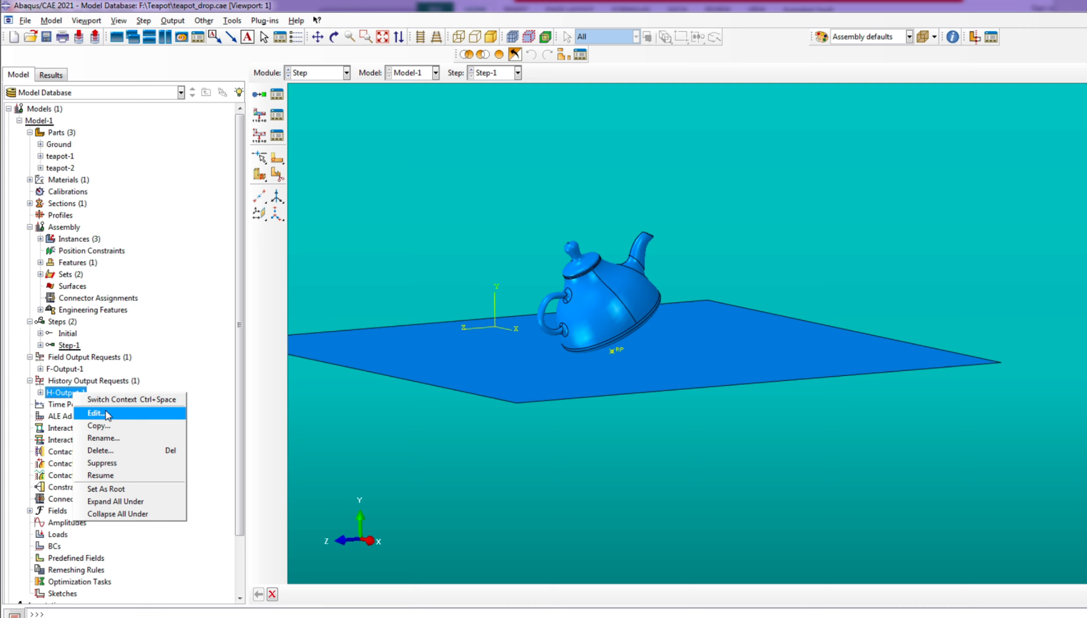
{"action": "left_click", "coordinate": [107, 415]}
{"action": "left_click", "coordinate": [328, 213]}
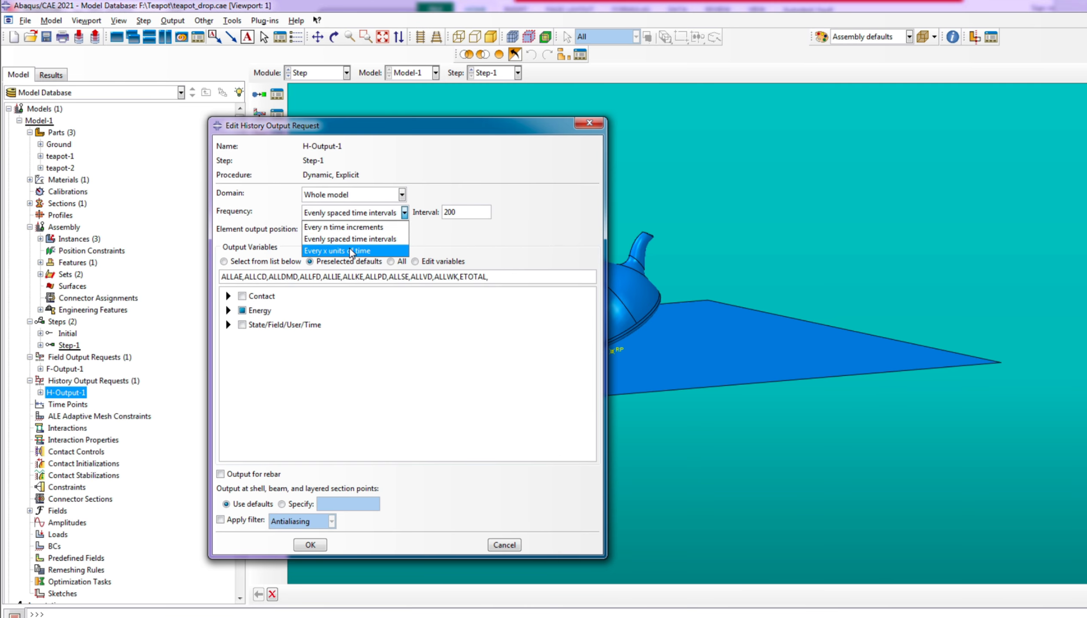
{"action": "left_click", "coordinate": [351, 251]}
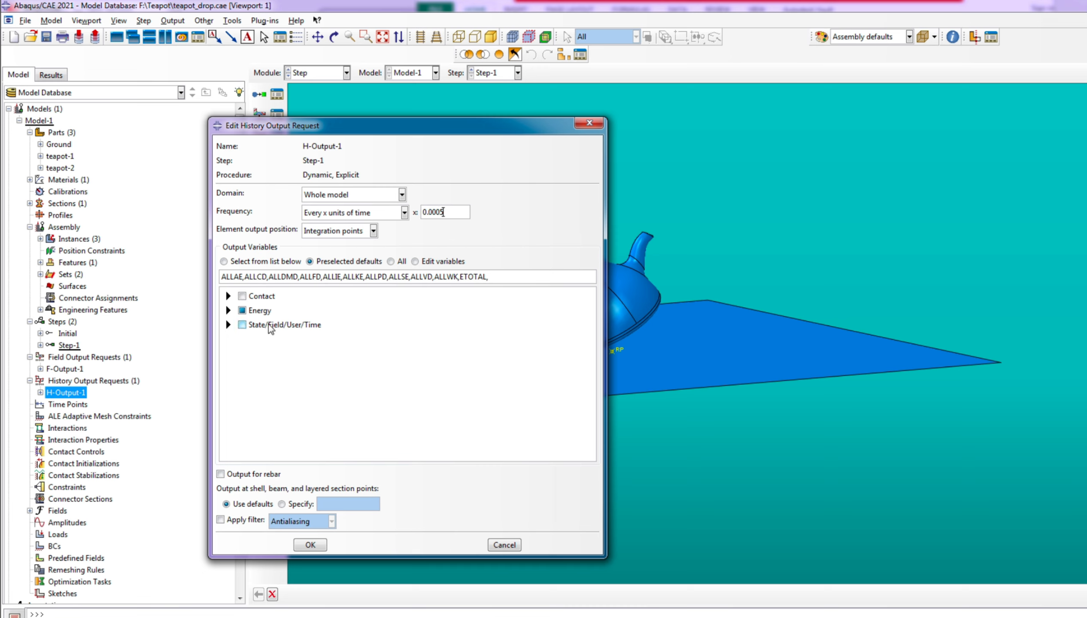
Add DMASS, the percent change in mass due to mass scaling, to the history output variables and accept the request
{"action": "left_click", "coordinate": [228, 324]}
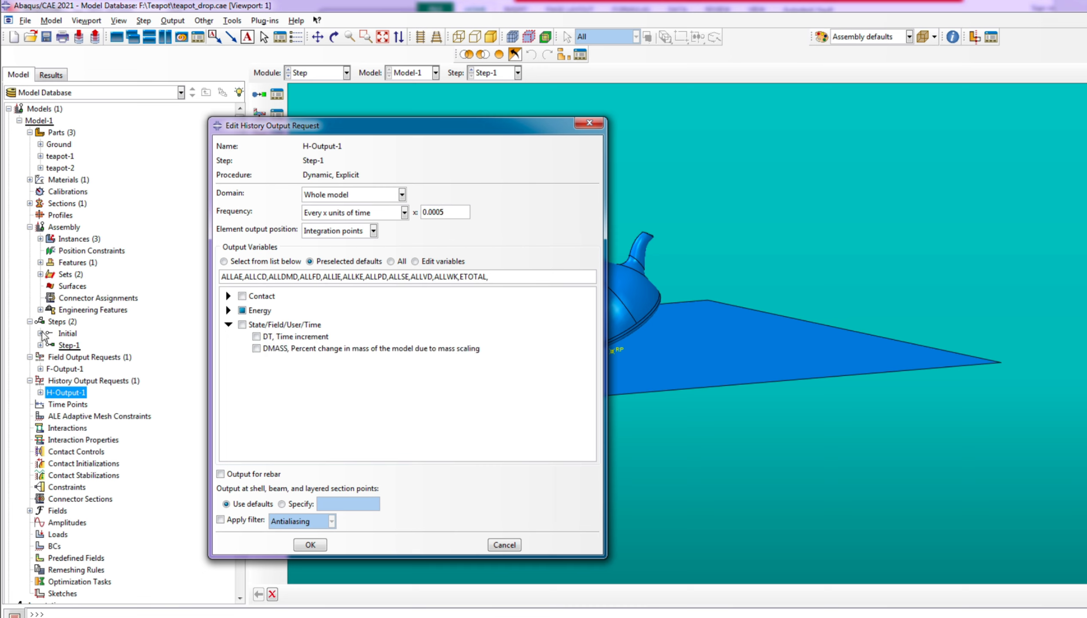
{"action": "left_click", "coordinate": [256, 348]}
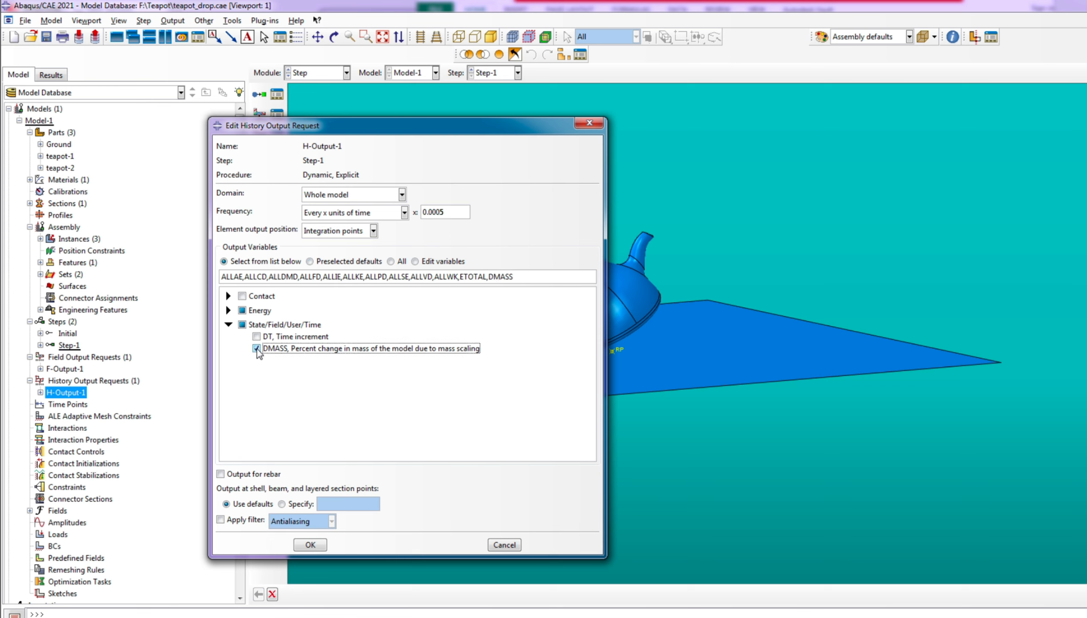
{"action": "left_click", "coordinate": [310, 544]}
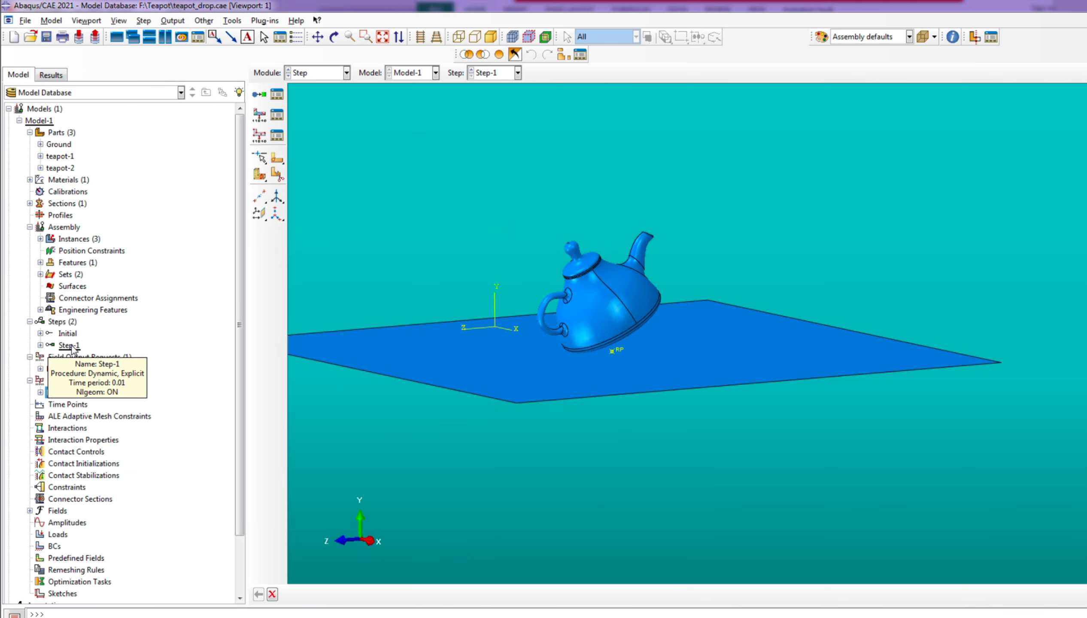
{"action": "scroll", "coordinate": [54, 450], "scroll_direction": "down", "scroll_amount": 2}
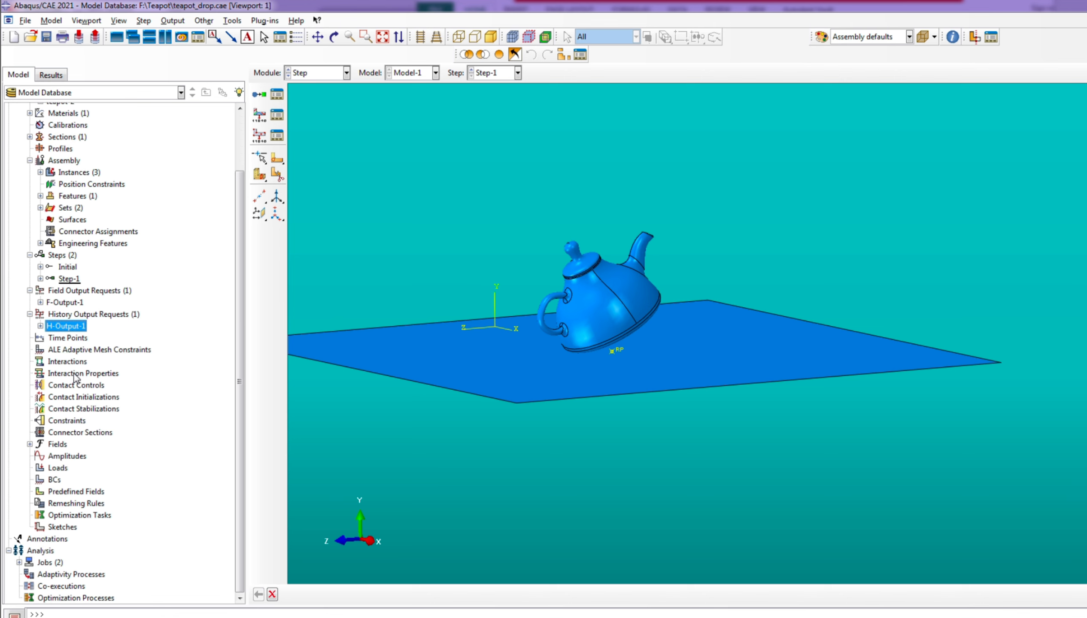
{"action": "left_click", "coordinate": [76, 374]}
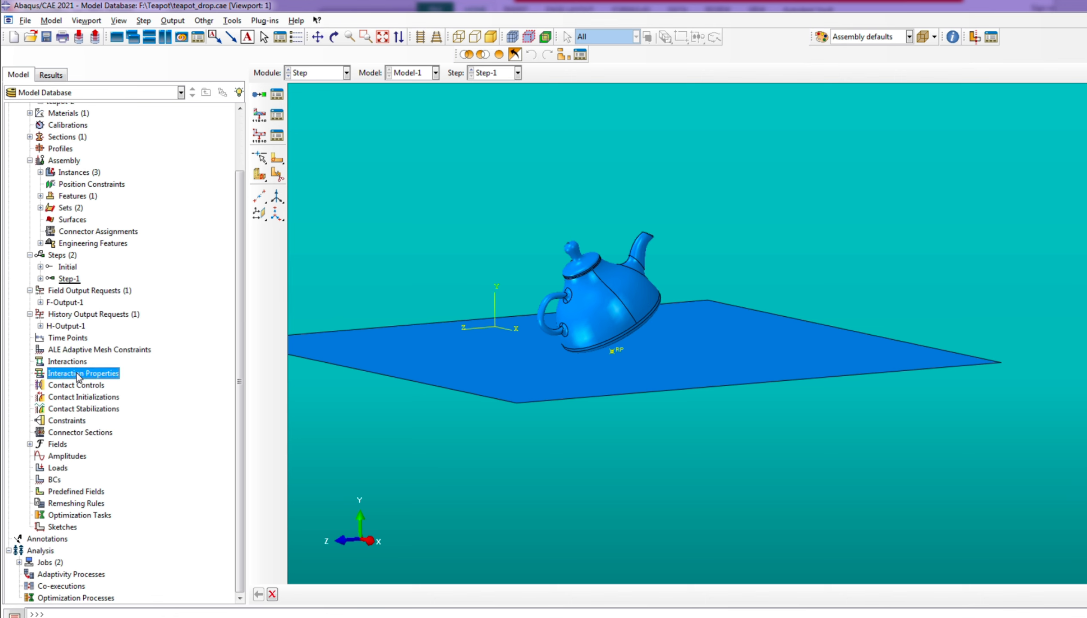
{"action": "right_click", "coordinate": [76, 373]}
{"action": "left_click", "coordinate": [111, 396]}
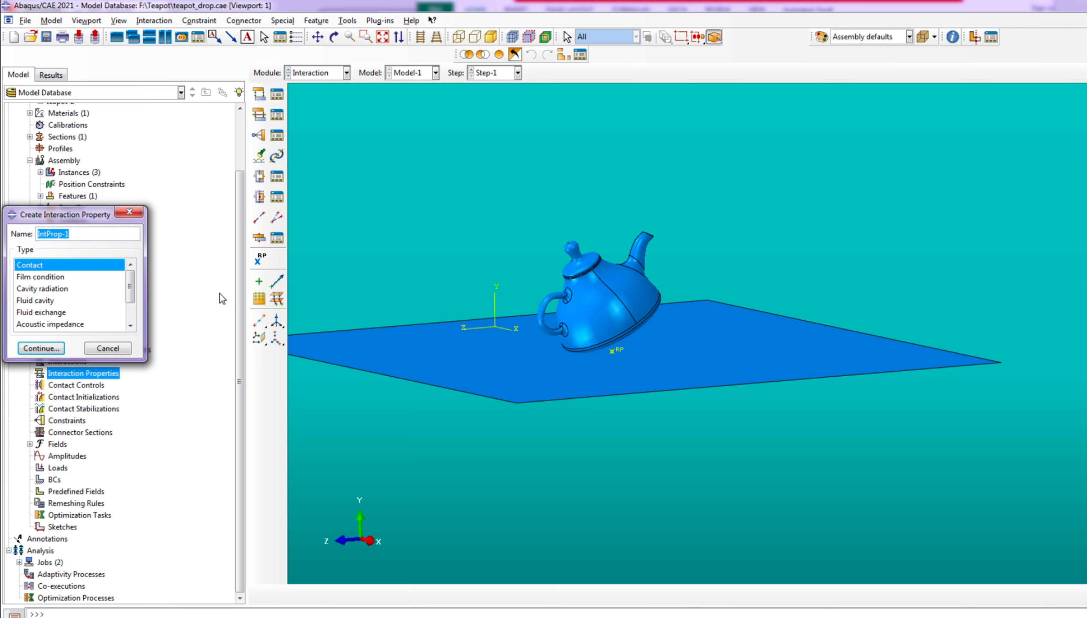
{"action": "left_click", "coordinate": [108, 348]}
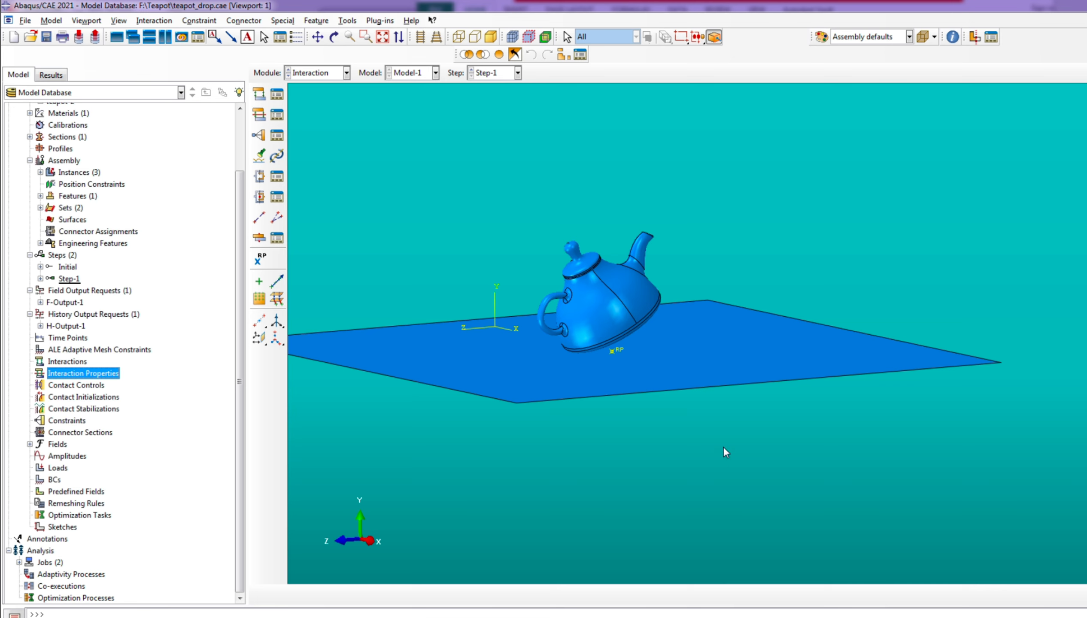
Create an assembly surface from the ground plane in the Assembly module, using its Brown side
{"action": "scroll", "coordinate": [602, 440], "scroll_direction": "down", "scroll_amount": 3}
{"action": "scroll", "coordinate": [669, 401], "scroll_direction": "up", "scroll_amount": 2}
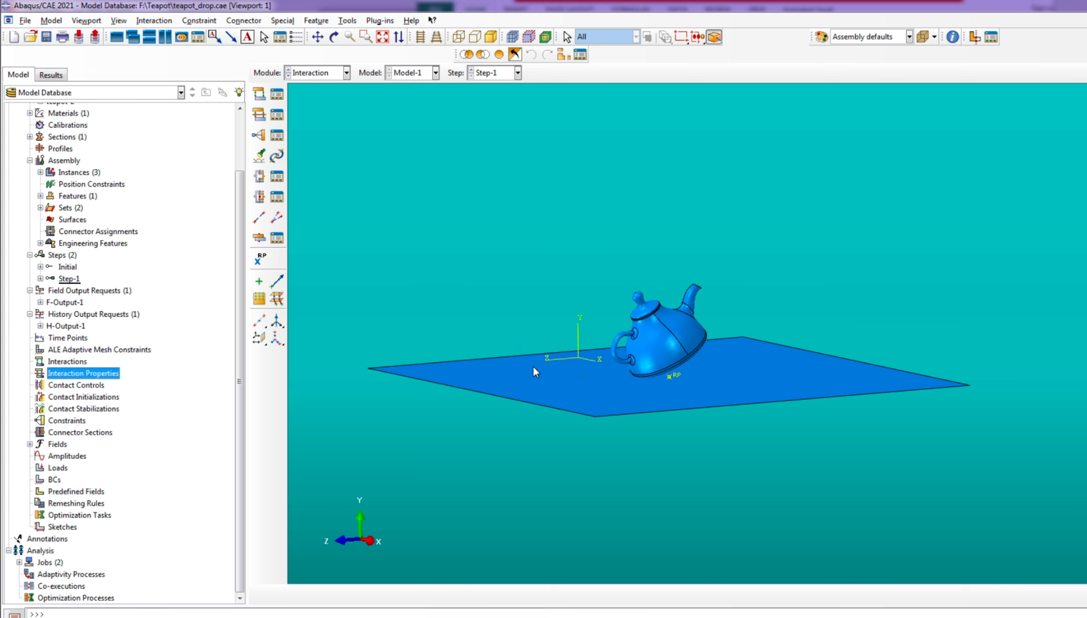
{"action": "left_click", "coordinate": [316, 75]}
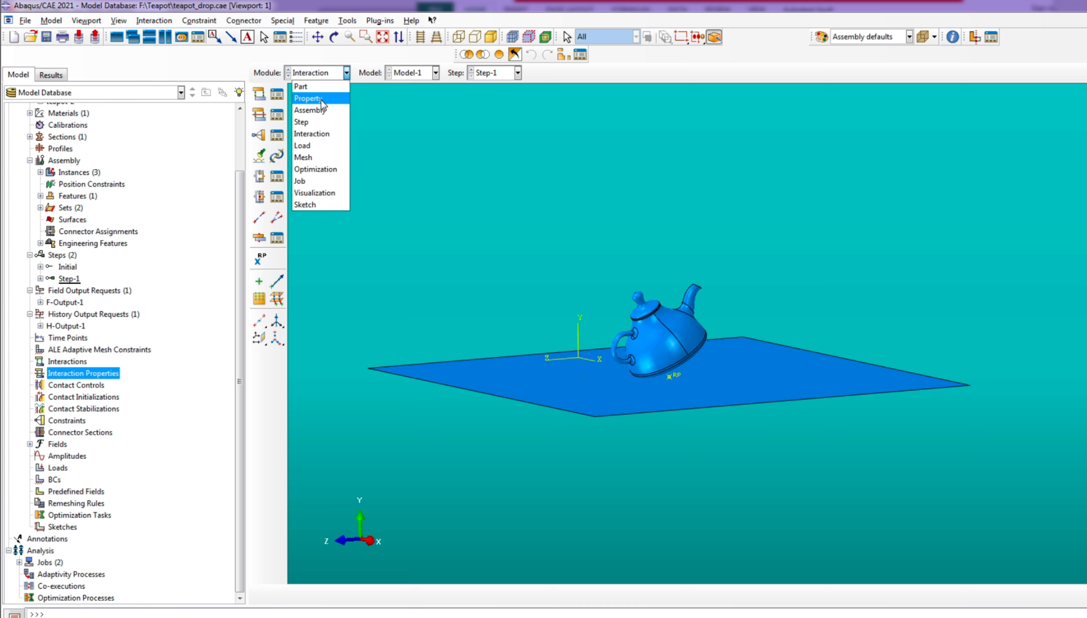
{"action": "left_click", "coordinate": [323, 113]}
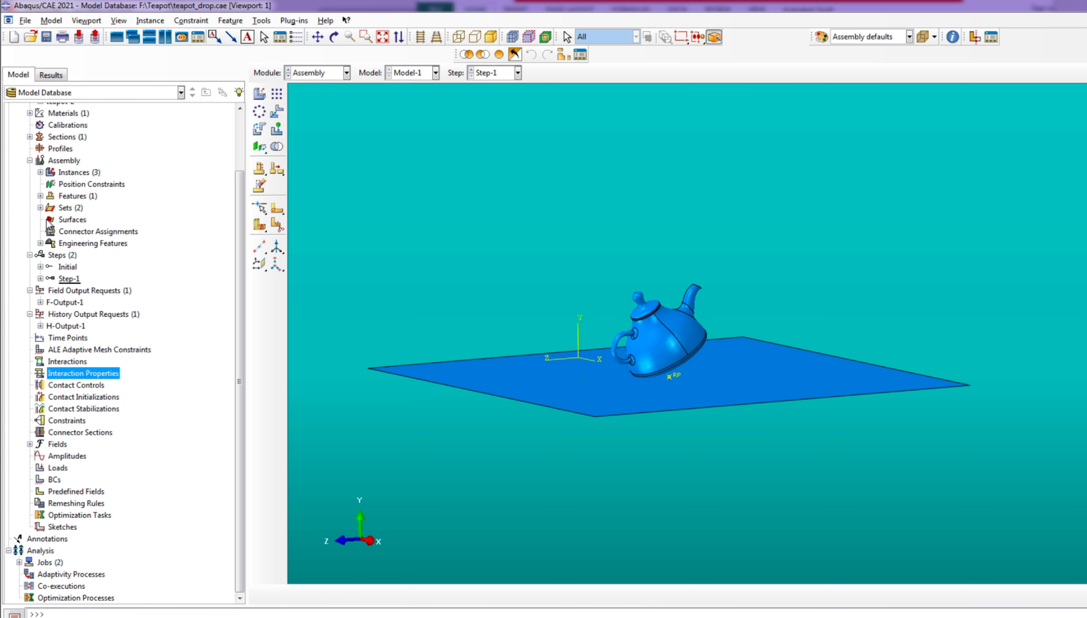
{"action": "left_click", "coordinate": [40, 208]}
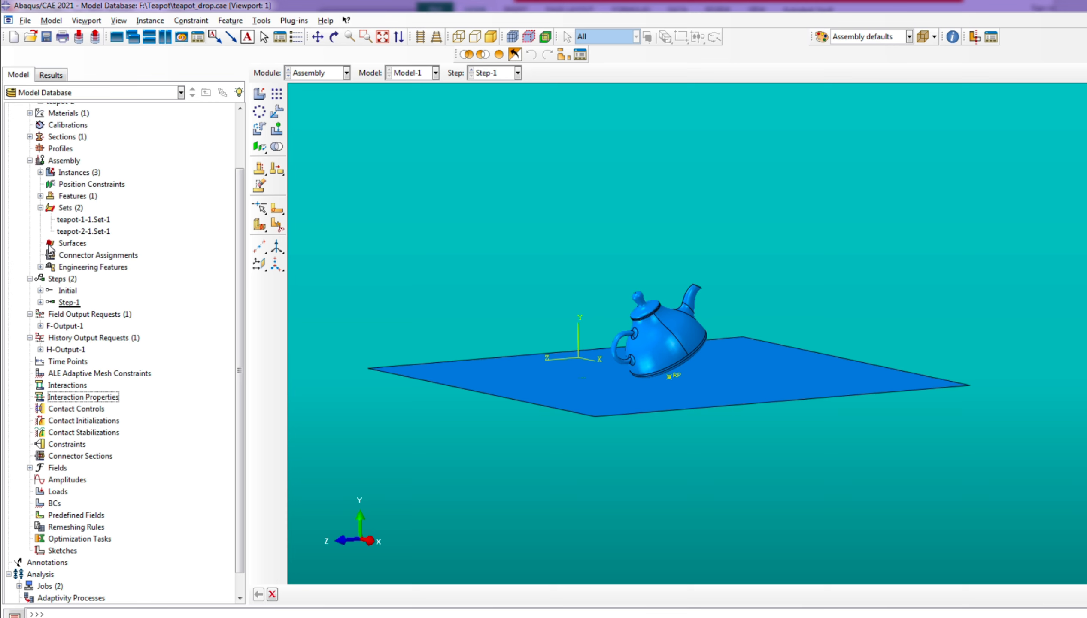
{"action": "left_click", "coordinate": [63, 244]}
{"action": "right_click", "coordinate": [63, 244]}
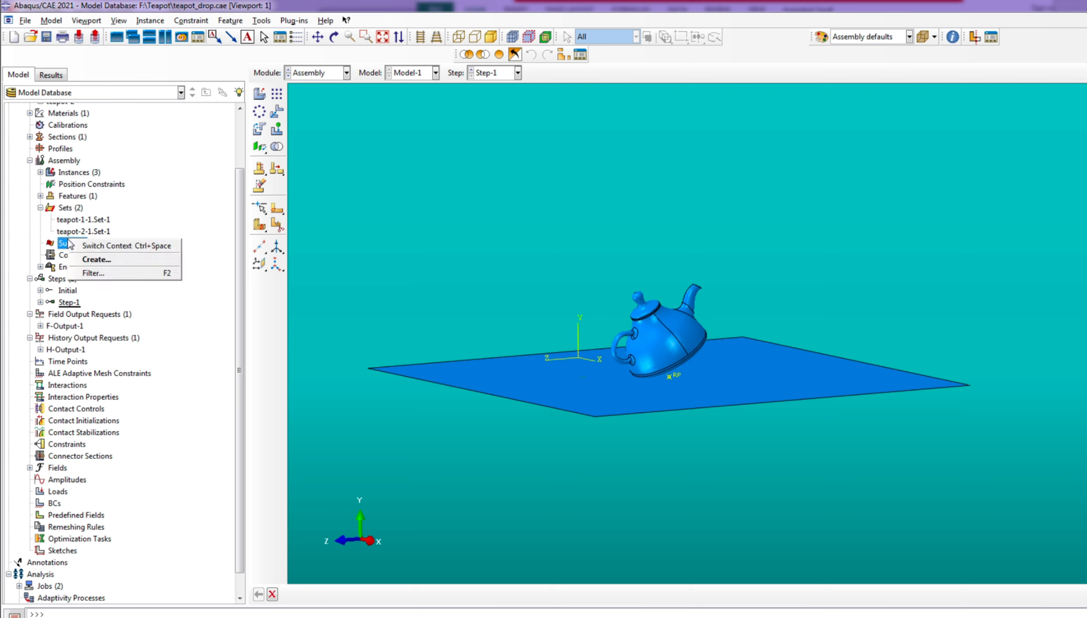
{"action": "left_click", "coordinate": [102, 259]}
{"action": "left_click", "coordinate": [38, 305]}
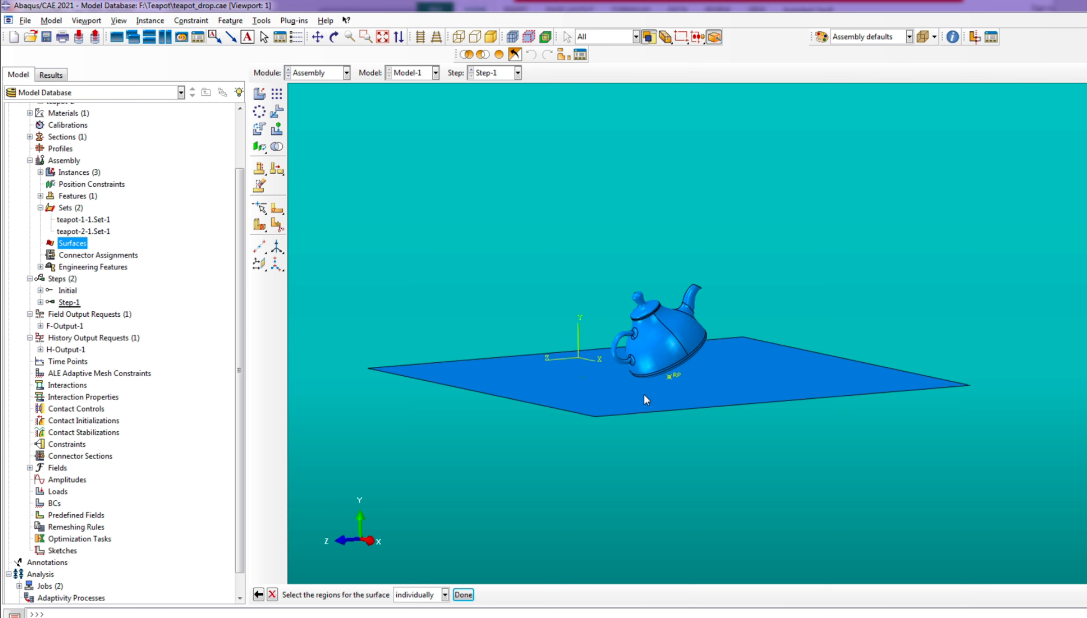
{"action": "left_click", "coordinate": [595, 396]}
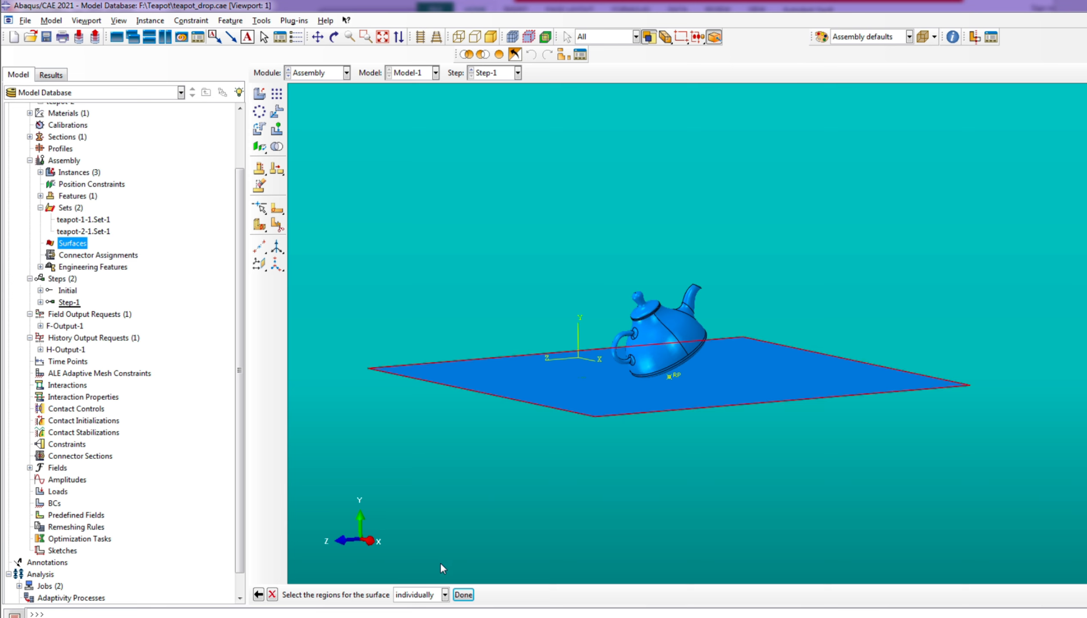
{"action": "left_click", "coordinate": [462, 595]}
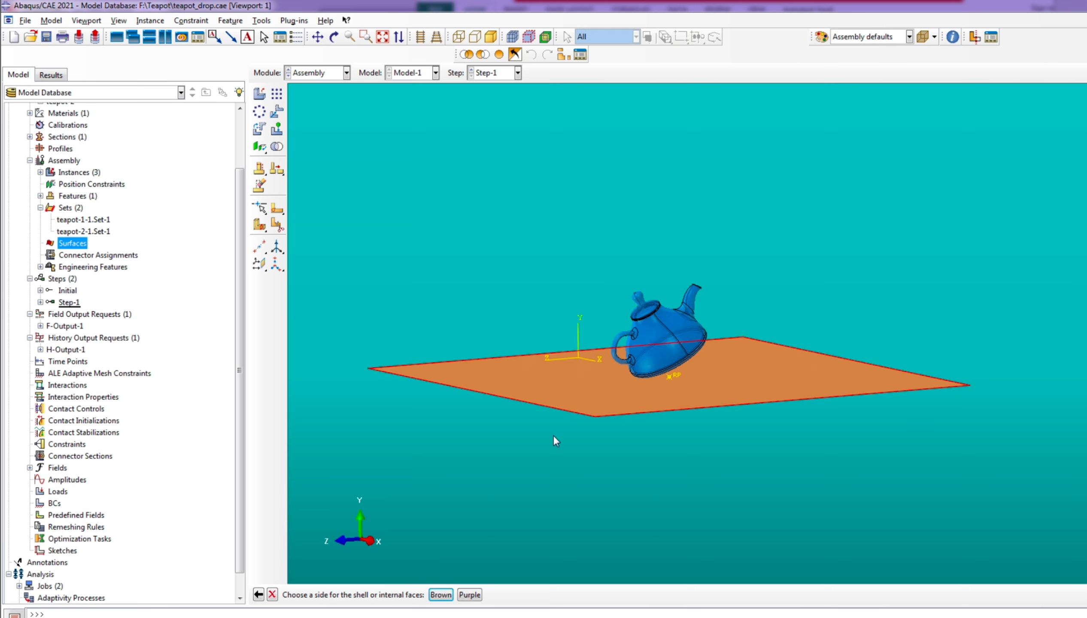
{"action": "left_click", "coordinate": [441, 595]}
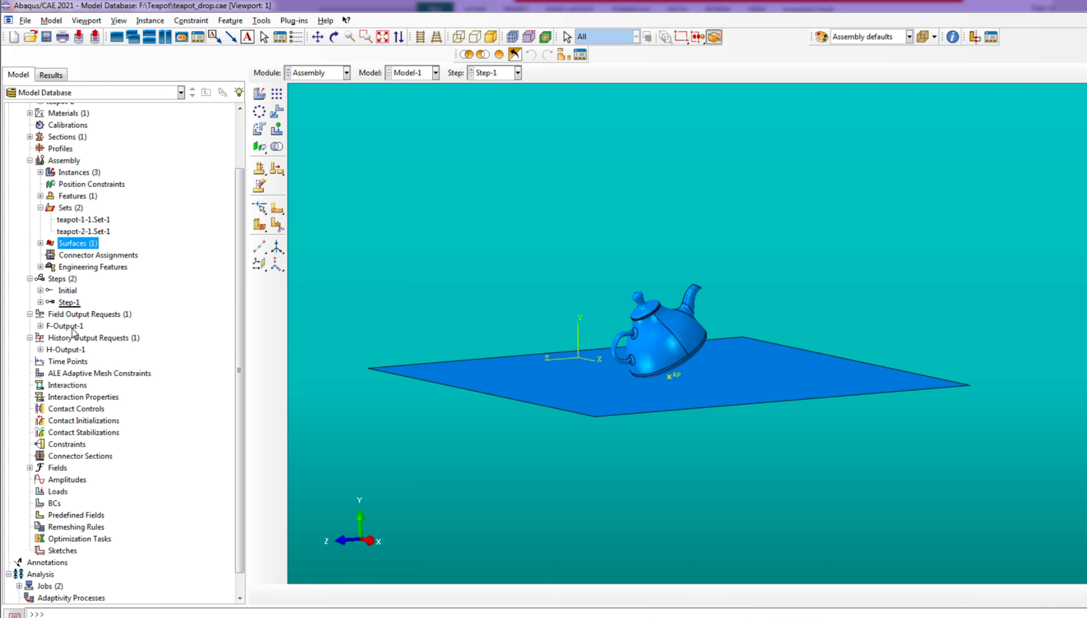
Create a Contact interaction property with tangential behavior using the Penalty friction formulation and a friction coefficient of 0.3
{"action": "right_click", "coordinate": [69, 397]}
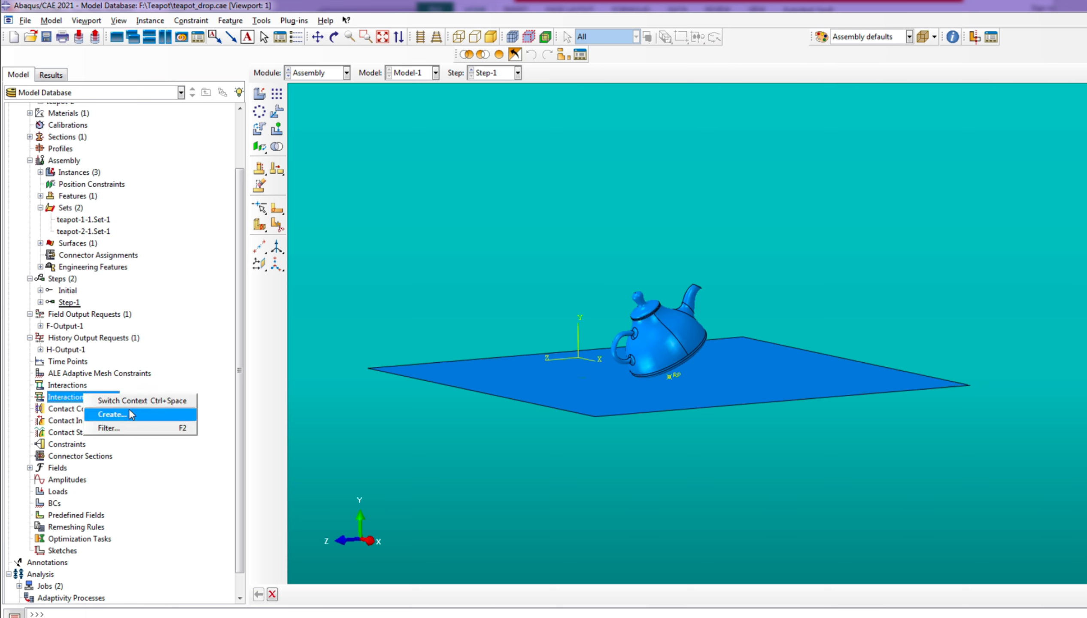
{"action": "left_click", "coordinate": [112, 414]}
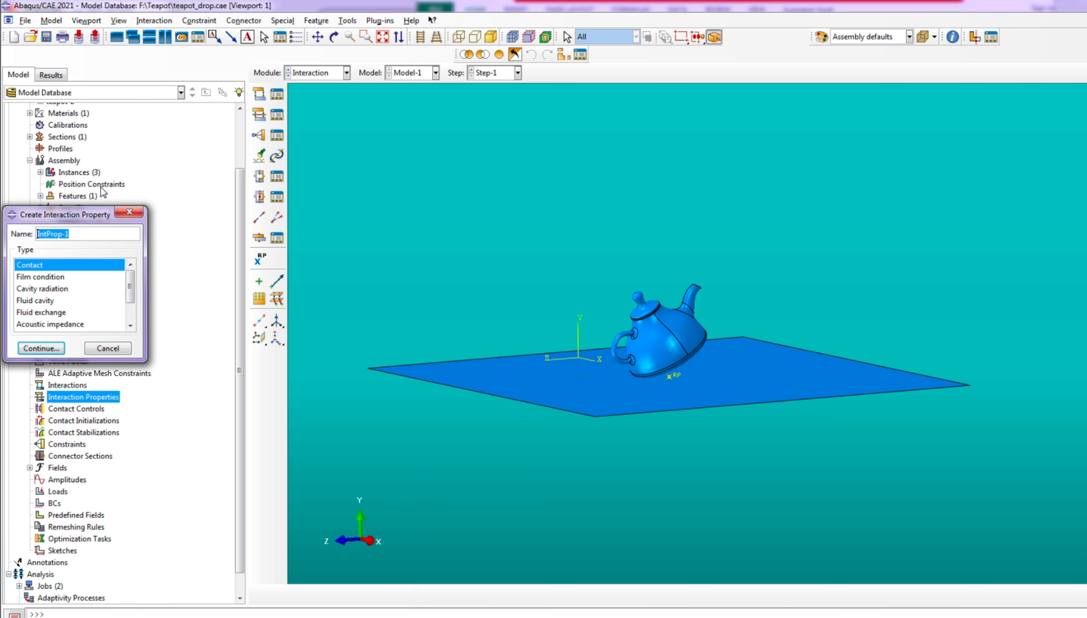
{"action": "left_click", "coordinate": [41, 349]}
{"action": "left_click", "coordinate": [43, 180]}
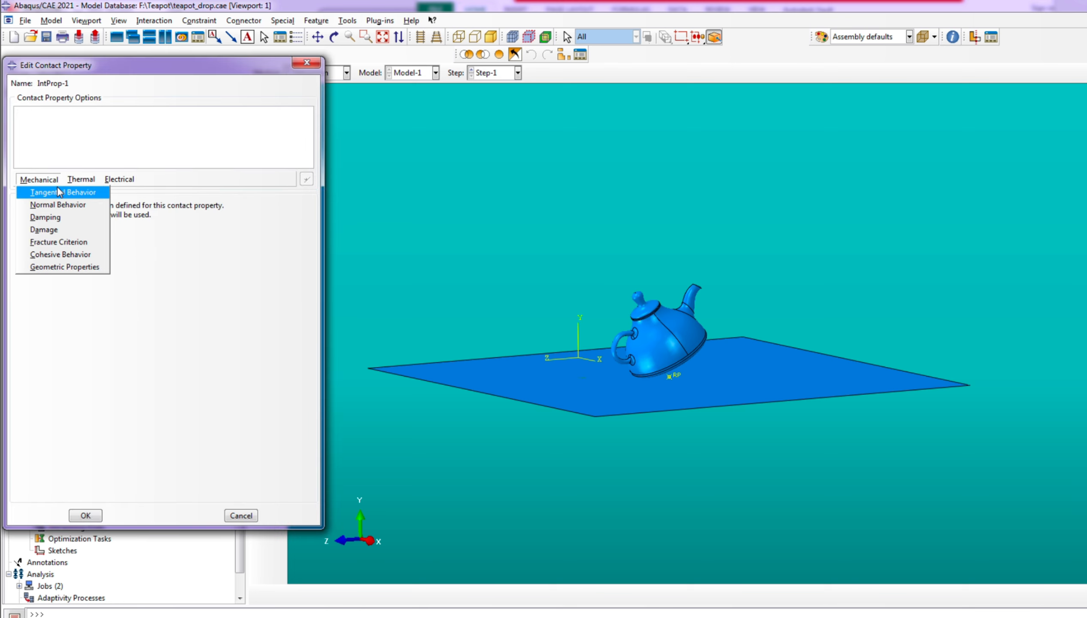
{"action": "left_click", "coordinate": [59, 191]}
{"action": "left_click", "coordinate": [136, 218]}
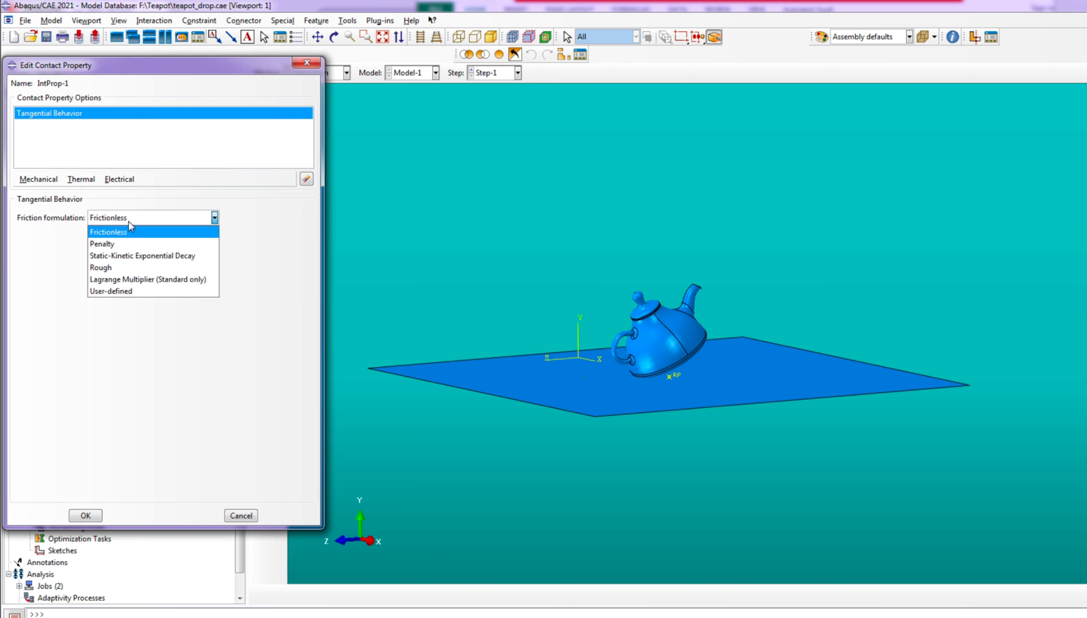
{"action": "left_click", "coordinate": [120, 244]}
{"action": "left_click", "coordinate": [40, 350]}
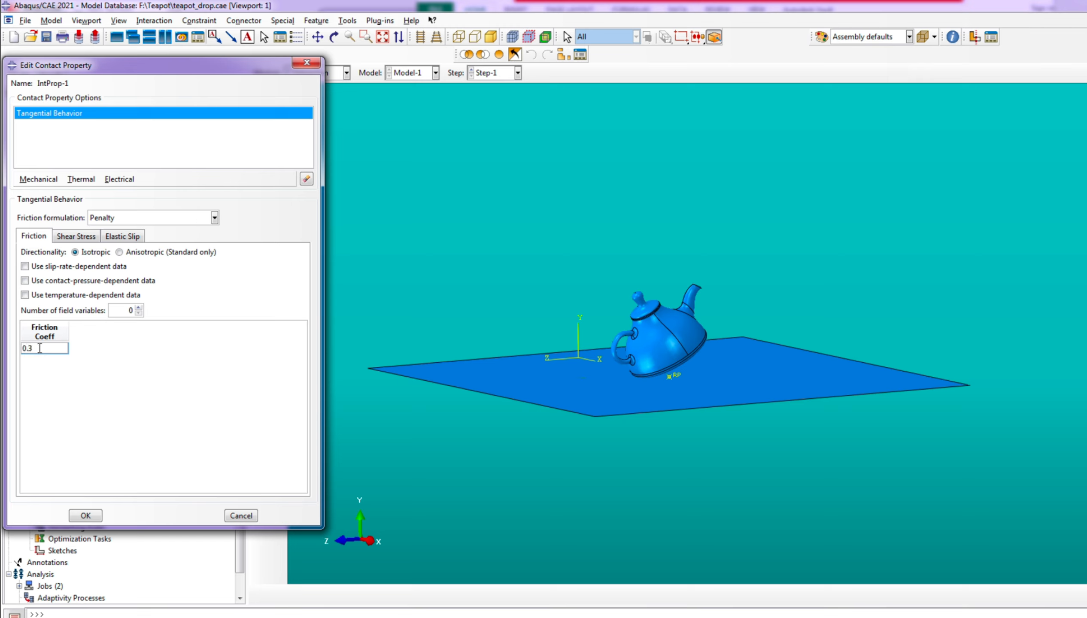
{"action": "type", "text": "0.3"}
Add normal behavior with "Hard" Contact pressure-overclosure to the contact property and accept it
{"action": "left_click", "coordinate": [45, 182]}
{"action": "left_click", "coordinate": [58, 204]}
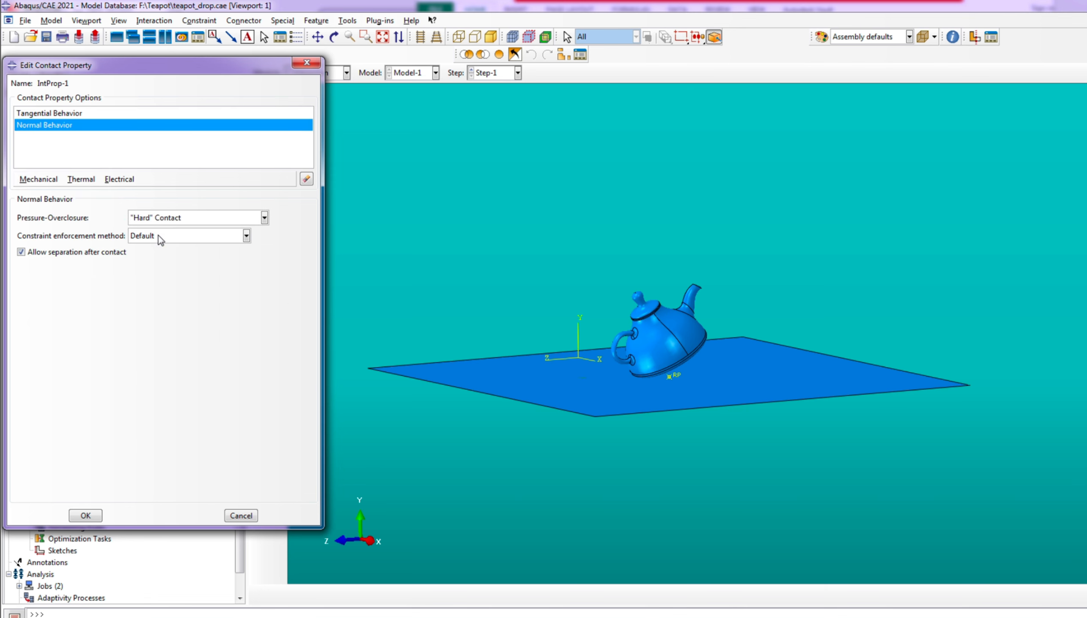
{"action": "left_click", "coordinate": [86, 516]}
Create a General contact (Explicit) interaction in Step-1 for all surfaces with self, assigning IntProp-1 as the global property
{"action": "scroll", "coordinate": [504, 404], "scroll_direction": "up", "scroll_amount": 3}
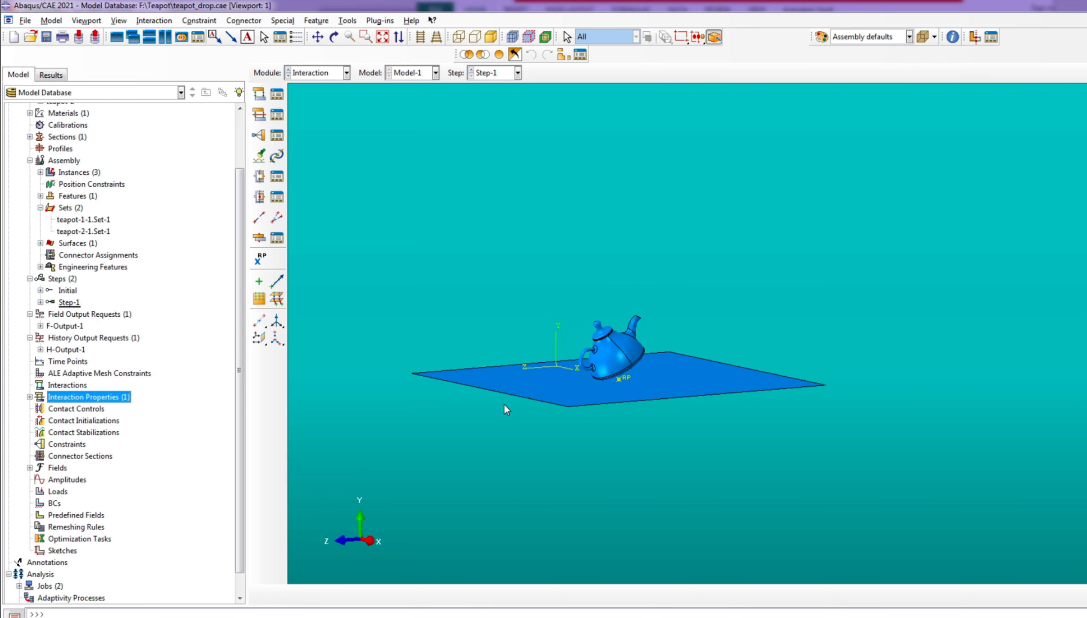
{"action": "left_click", "coordinate": [65, 385]}
{"action": "right_click", "coordinate": [68, 385]}
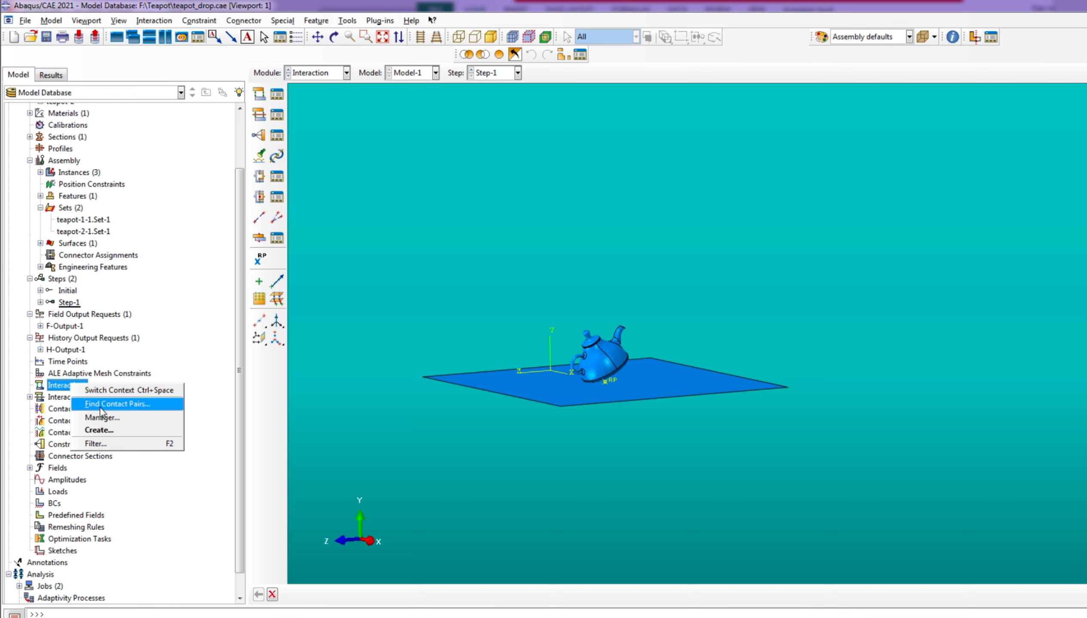
{"action": "left_click", "coordinate": [107, 431]}
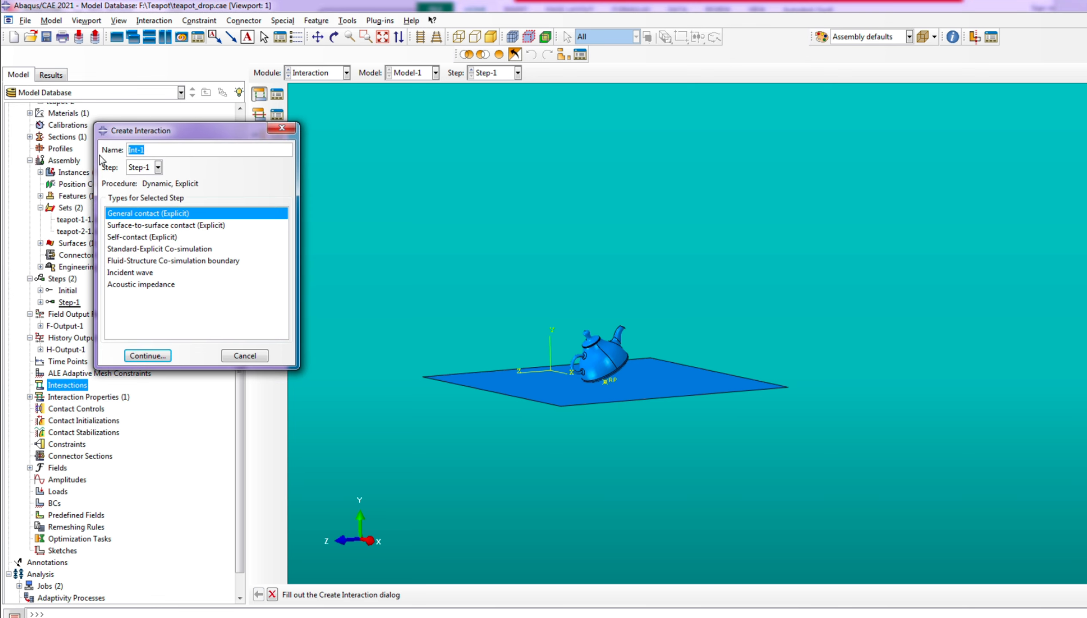
{"action": "left_click", "coordinate": [147, 355]}
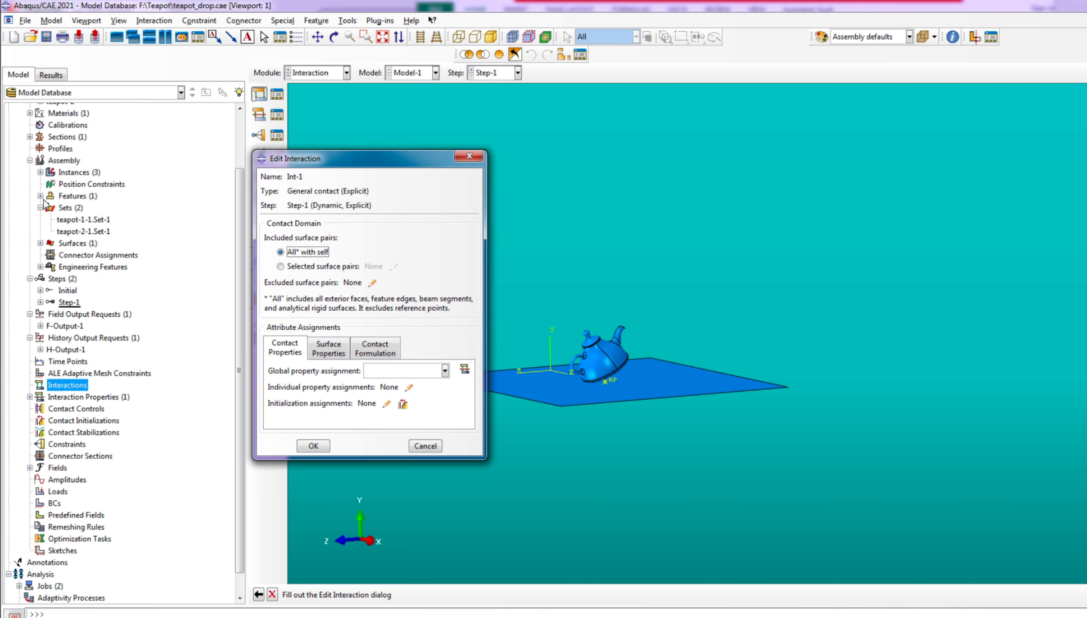
{"action": "left_click", "coordinate": [430, 372]}
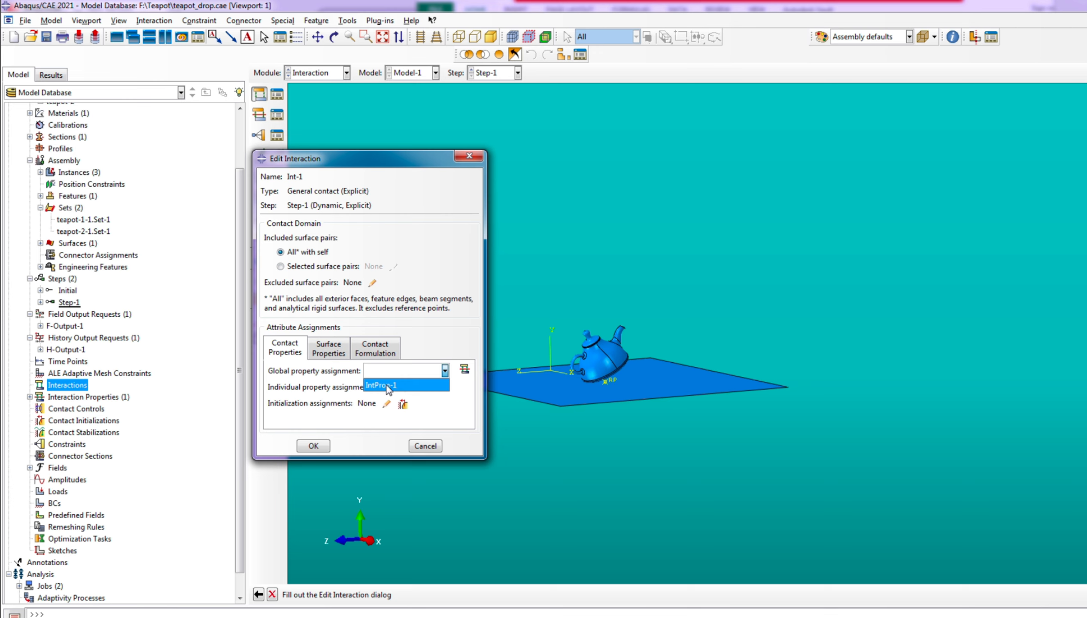
{"action": "left_click", "coordinate": [384, 386]}
{"action": "left_click", "coordinate": [313, 446]}
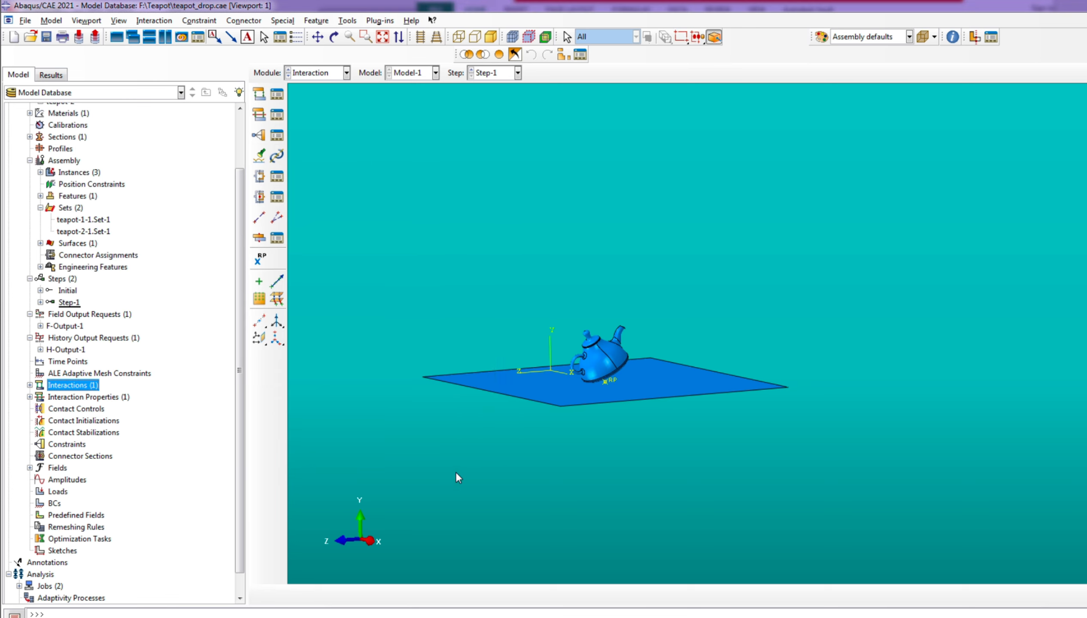
Create a Symmetry/Antisymmetry/Encastre boundary condition in Step-1 that fixes the ground's reference point with ENCASTRE
{"action": "scroll", "coordinate": [88, 491], "scroll_direction": "down", "scroll_amount": 2}
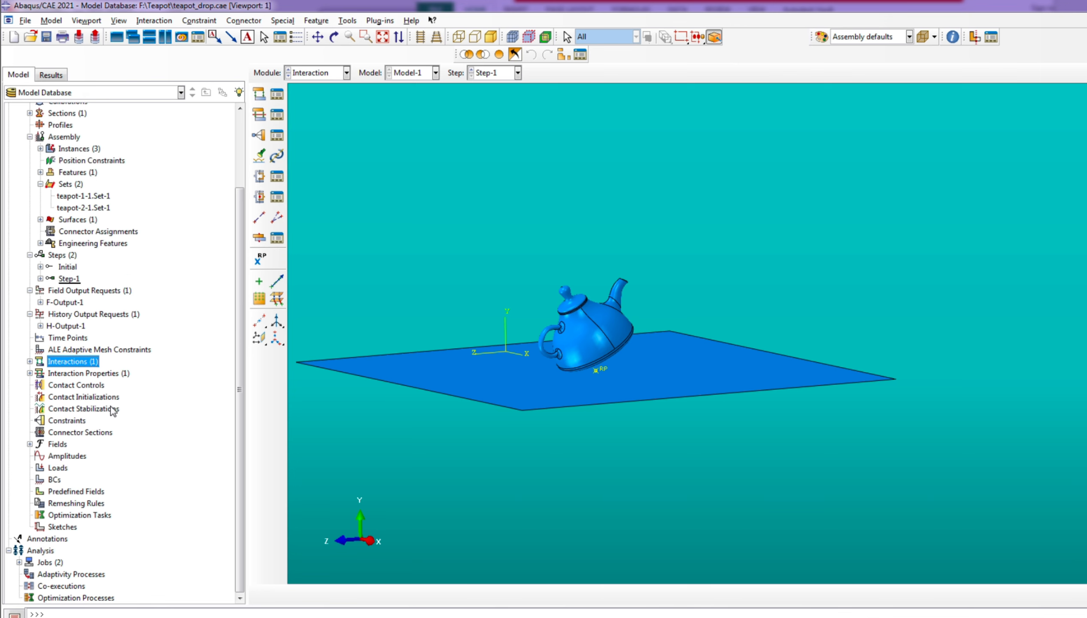
{"action": "double_click", "coordinate": [55, 480]}
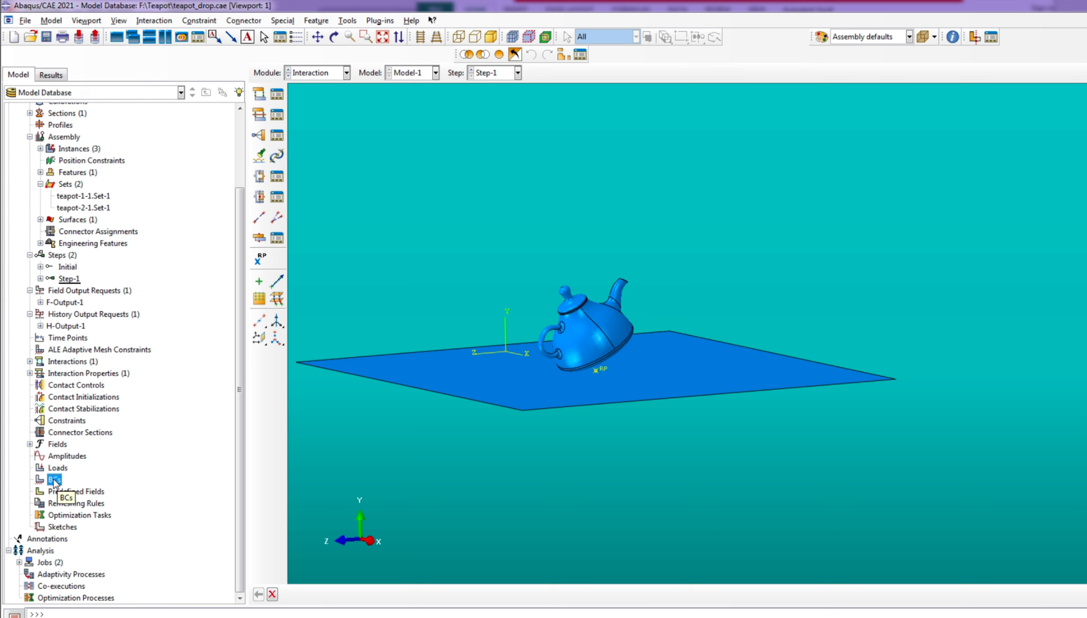
{"action": "right_click", "coordinate": [55, 480]}
{"action": "left_click", "coordinate": [80, 498]}
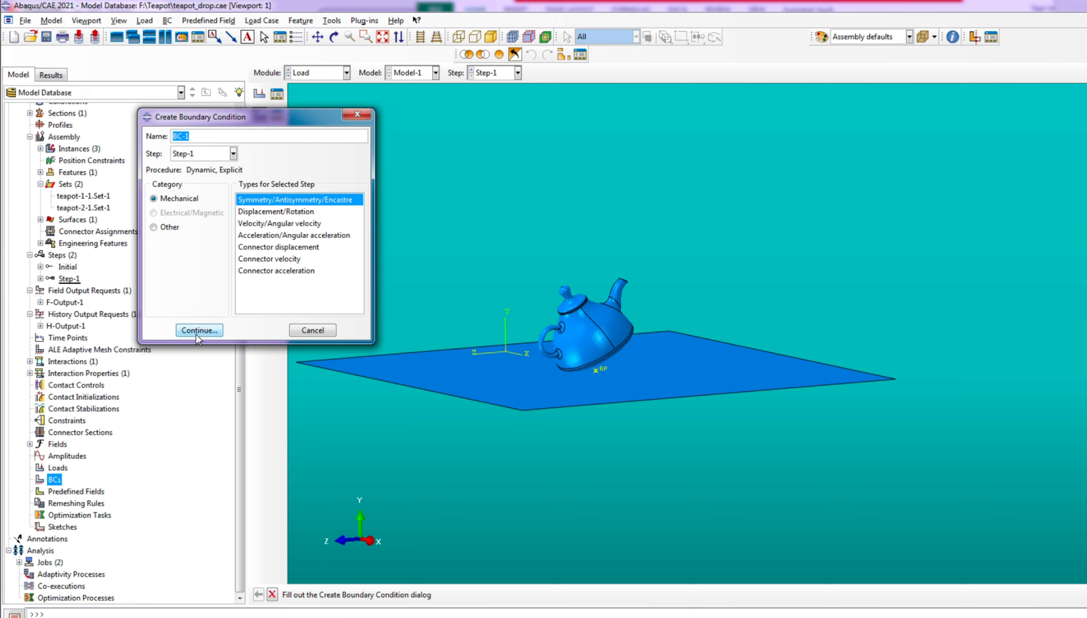
{"action": "left_click", "coordinate": [199, 331]}
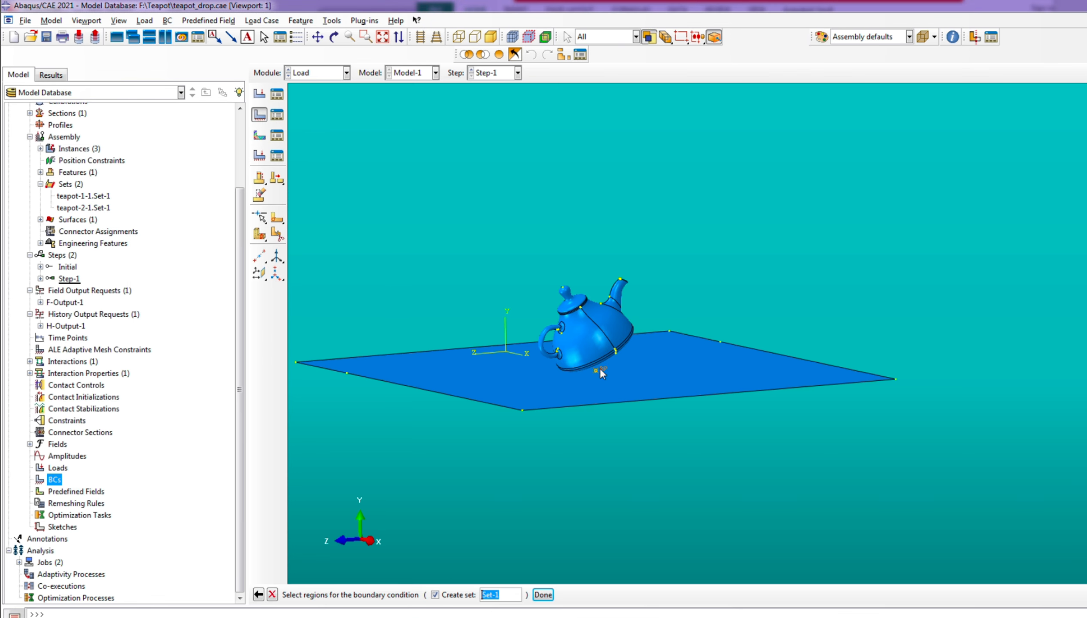
{"action": "left_click", "coordinate": [543, 595]}
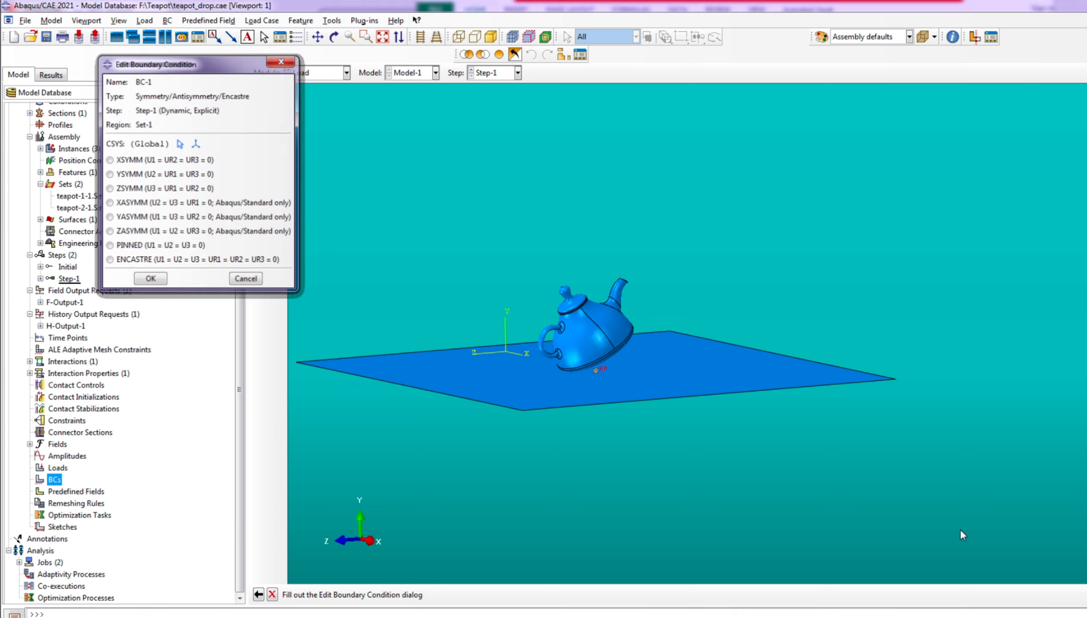
{"action": "left_click", "coordinate": [109, 260]}
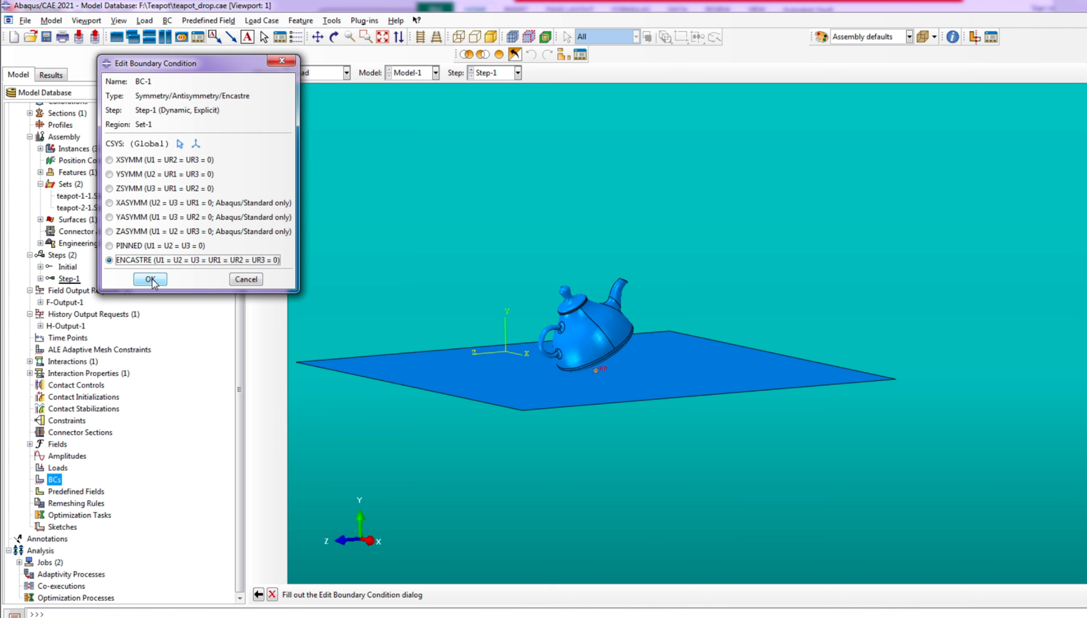
{"action": "left_click", "coordinate": [150, 280]}
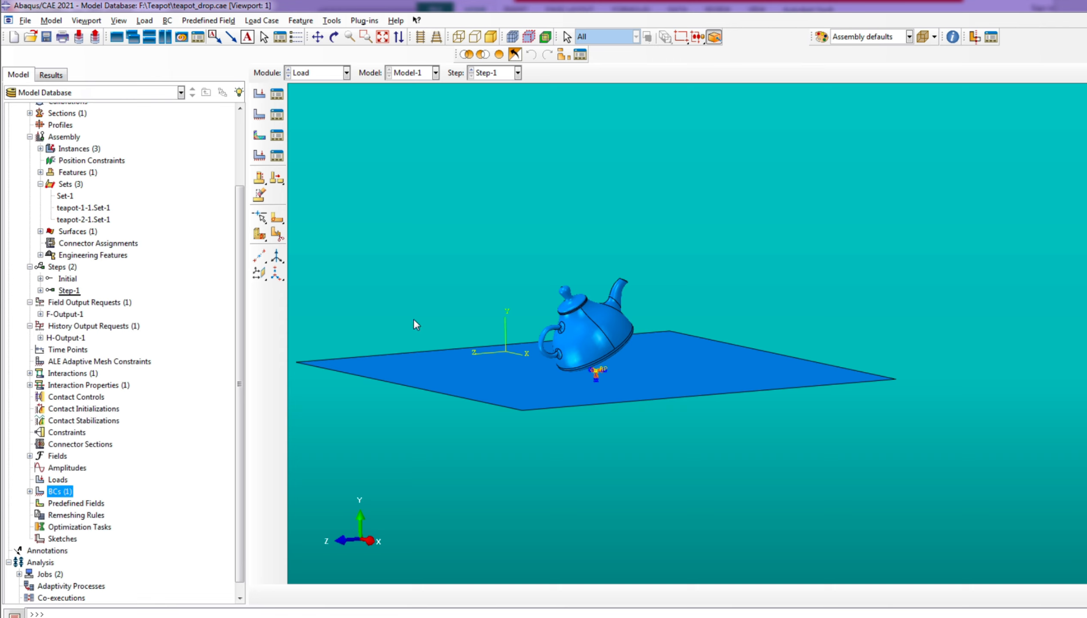
Examine the tilted teapot's position over the ground plane from the side
{"action": "scroll", "coordinate": [740, 424], "scroll_direction": "up", "scroll_amount": 3}
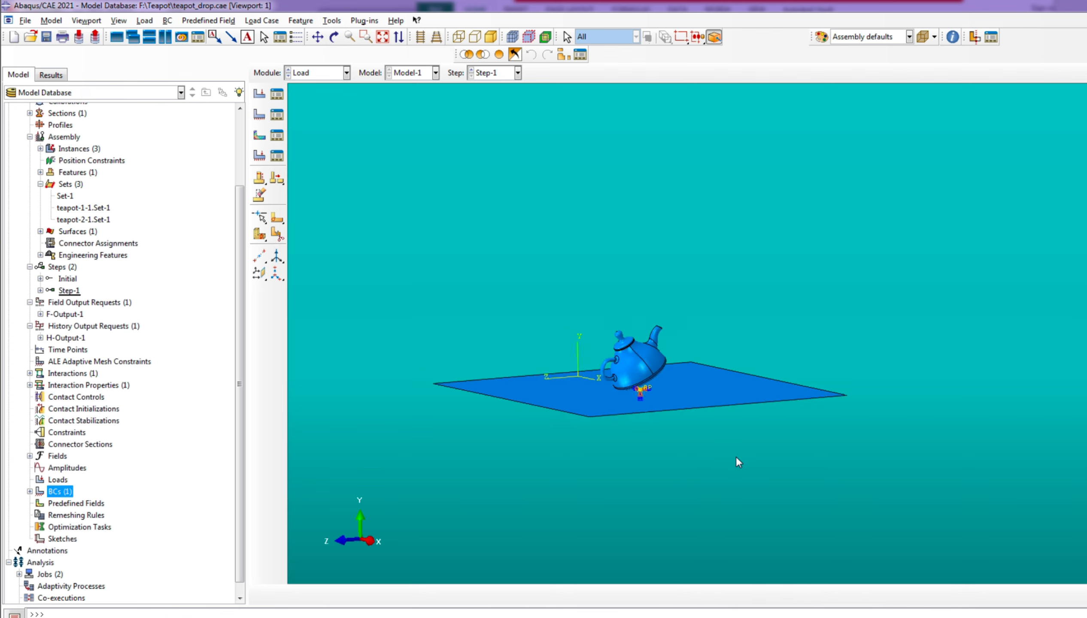
{"action": "scroll", "coordinate": [683, 401], "scroll_direction": "down", "scroll_amount": 3}
{"action": "scroll", "coordinate": [684, 401], "scroll_direction": "up", "scroll_amount": 1}
{"action": "left_click_drag", "start_coordinate": [684, 401], "coordinate": [812, 553], "text": "ctrl+alt"}
{"action": "left_click_drag", "start_coordinate": [638, 523], "coordinate": [592, 382]}
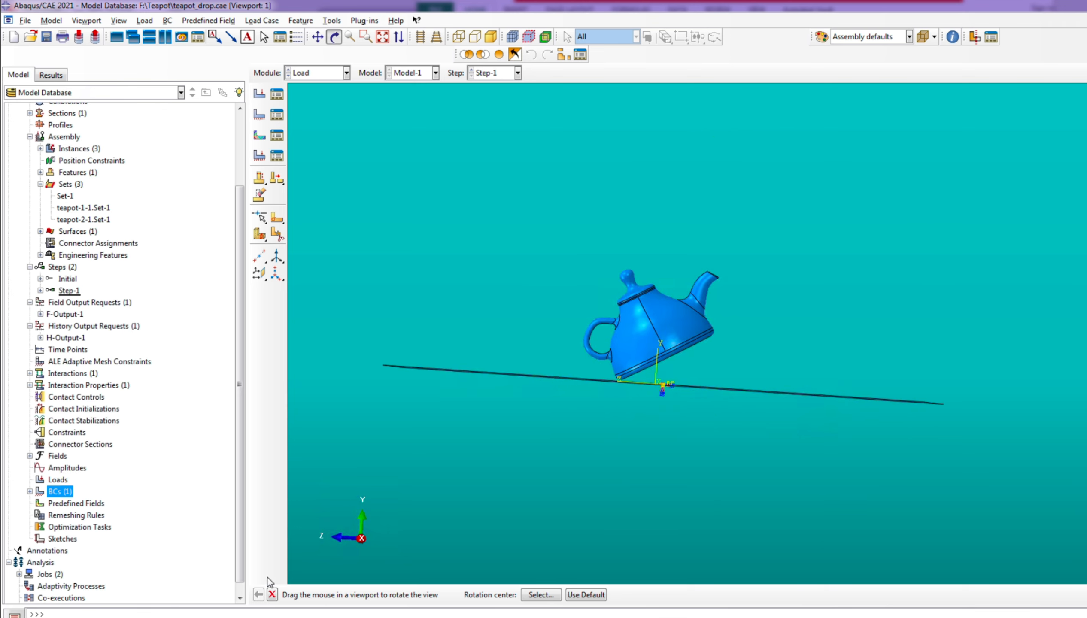
{"action": "left_click", "coordinate": [272, 594]}
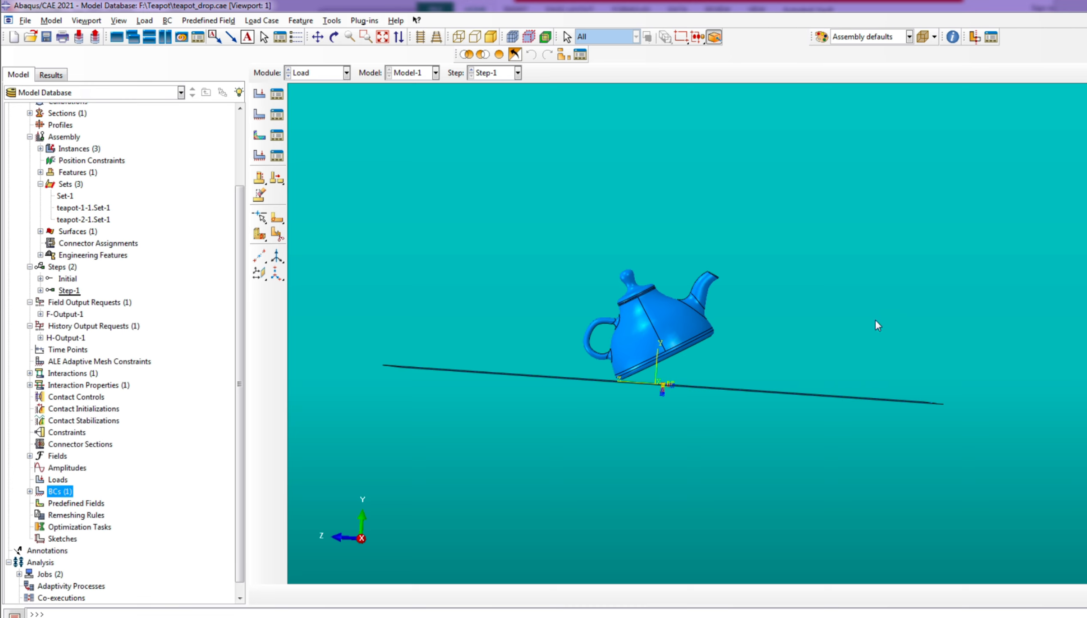
{"action": "scroll", "coordinate": [623, 351], "scroll_direction": "up", "scroll_amount": 2}
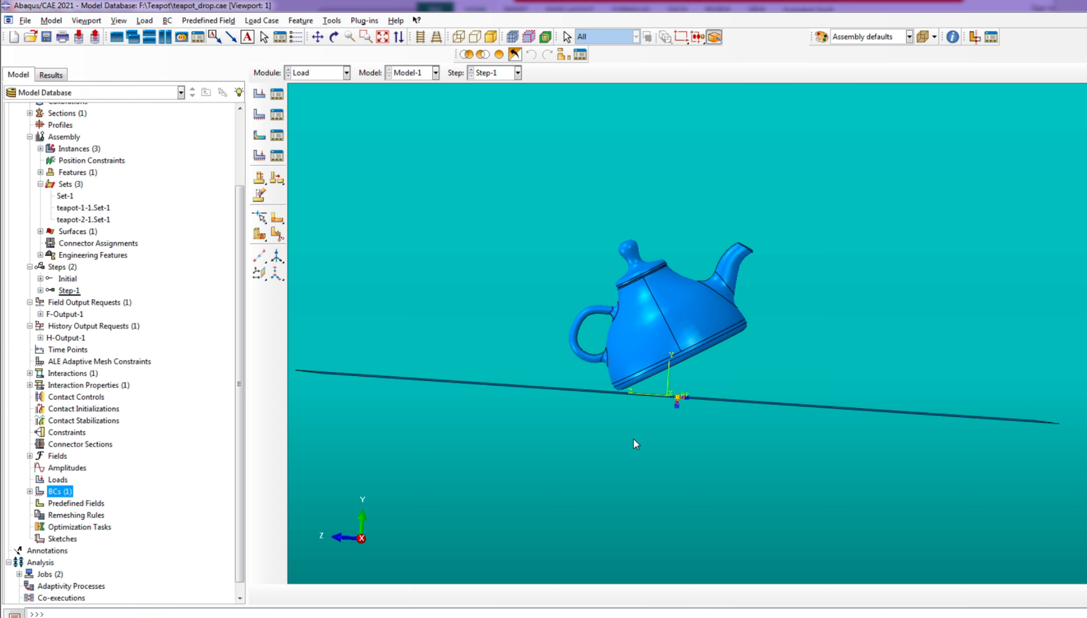
{"action": "scroll", "coordinate": [617, 426], "scroll_direction": "up", "scroll_amount": 1}
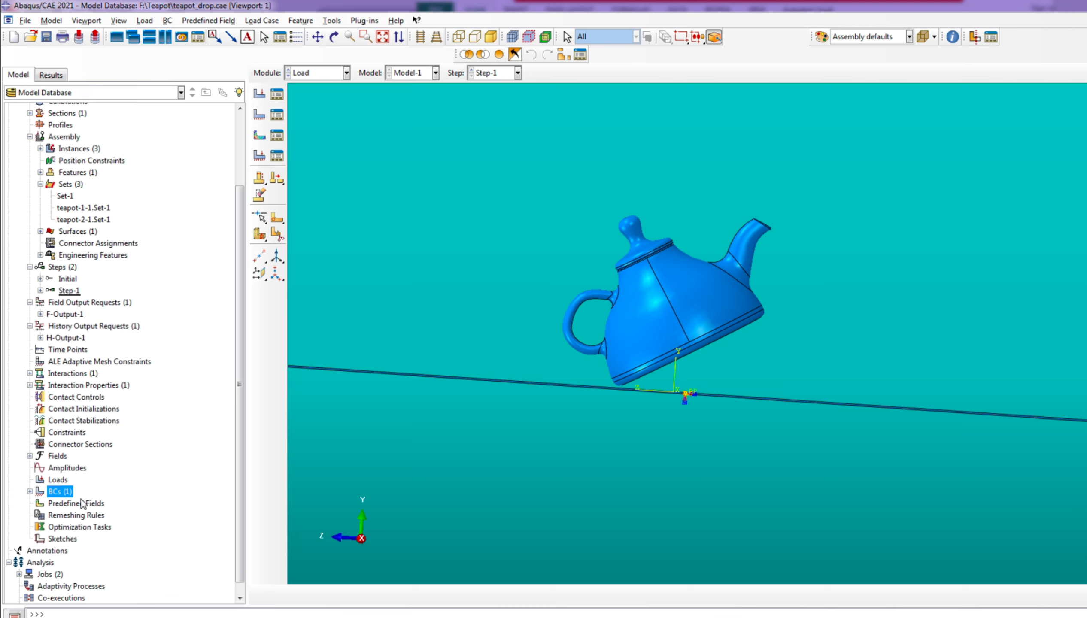
Start a predefined field in the Initial step with the Mechanical category and Velocity type
{"action": "double_click", "coordinate": [65, 504]}
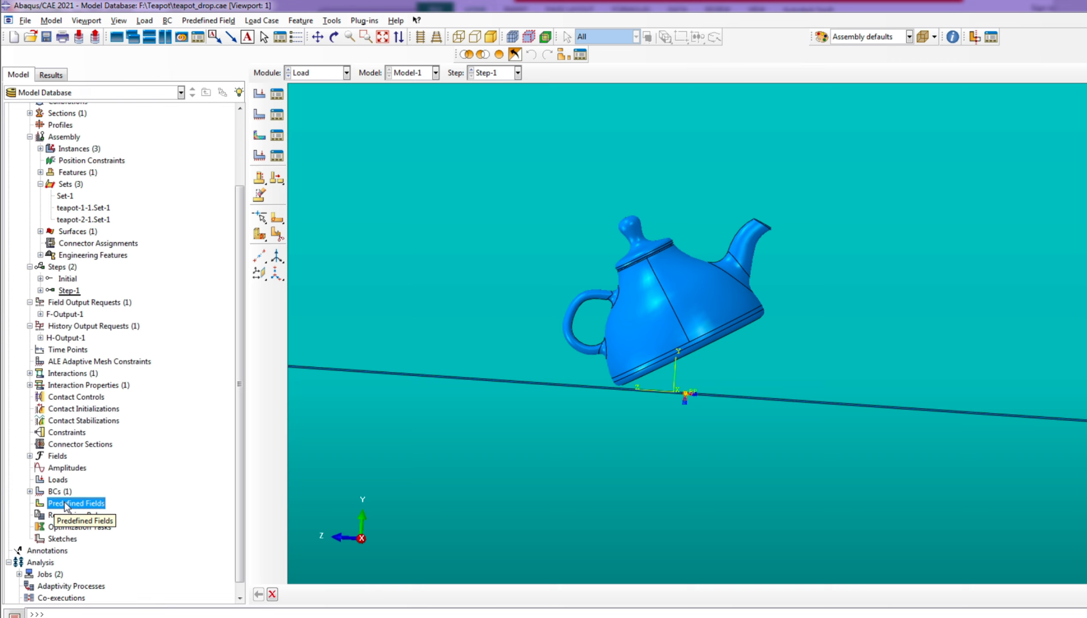
{"action": "right_click", "coordinate": [66, 507]}
{"action": "left_click", "coordinate": [130, 481]}
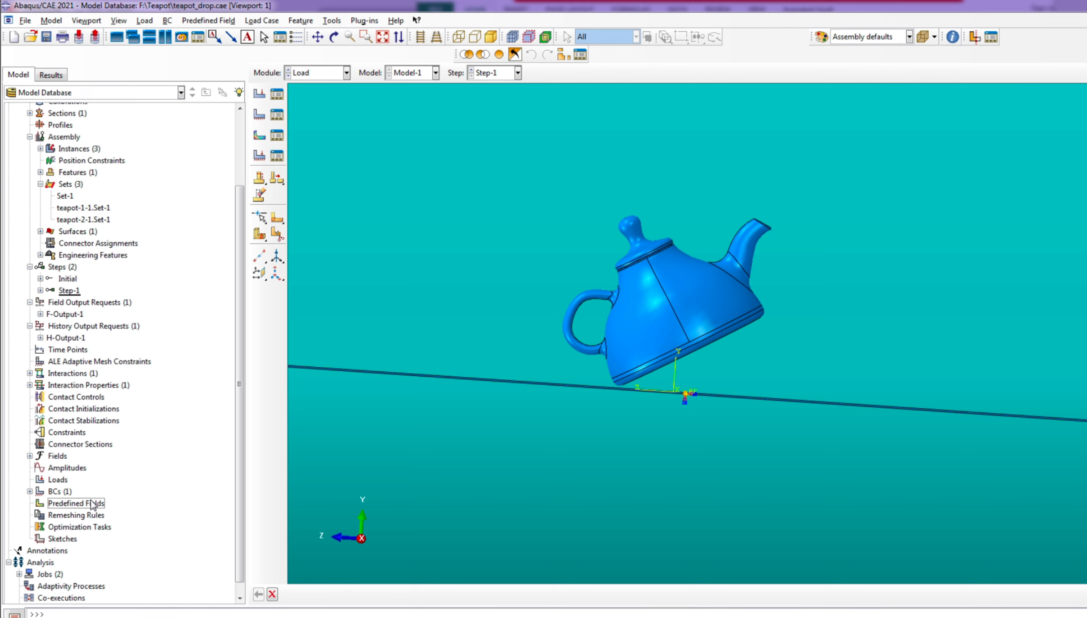
{"action": "right_click", "coordinate": [91, 500]}
{"action": "left_click", "coordinate": [129, 533]}
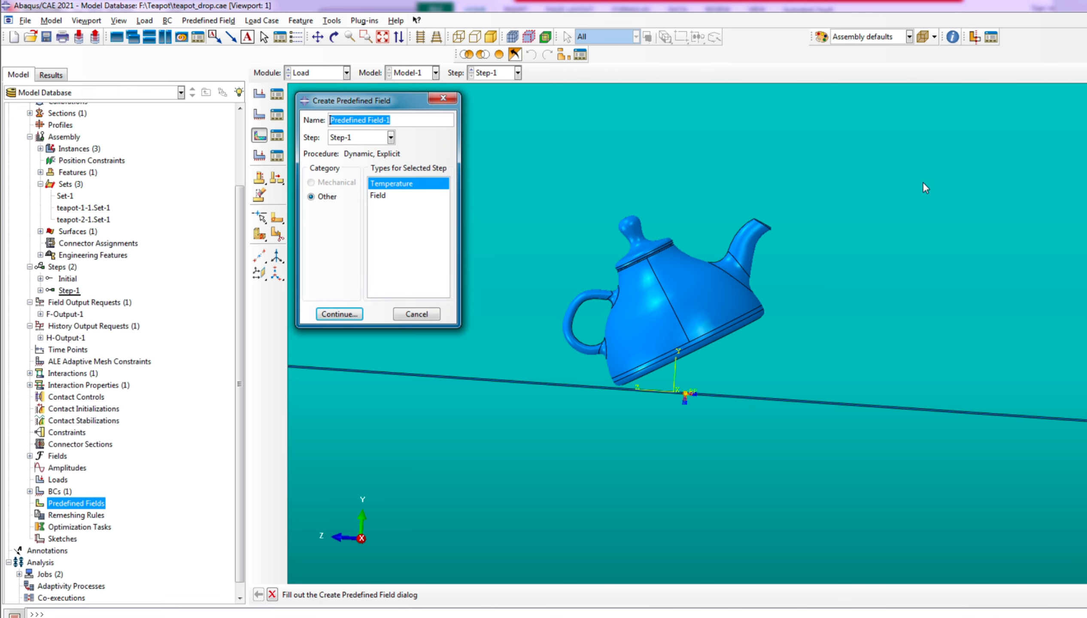
{"action": "left_click", "coordinate": [347, 137]}
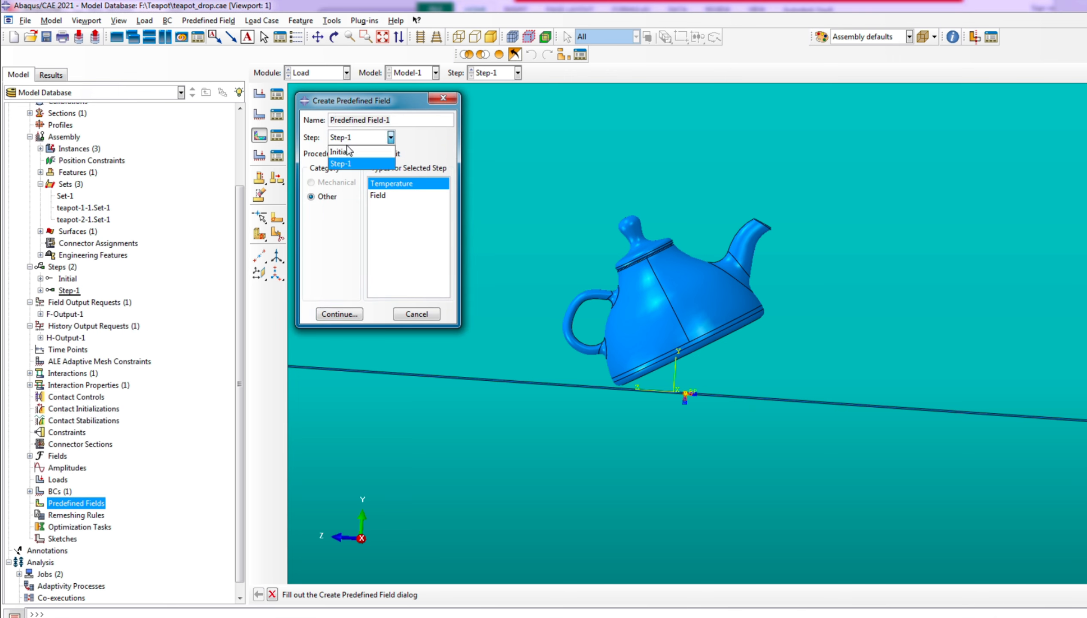
{"action": "left_click", "coordinate": [343, 150]}
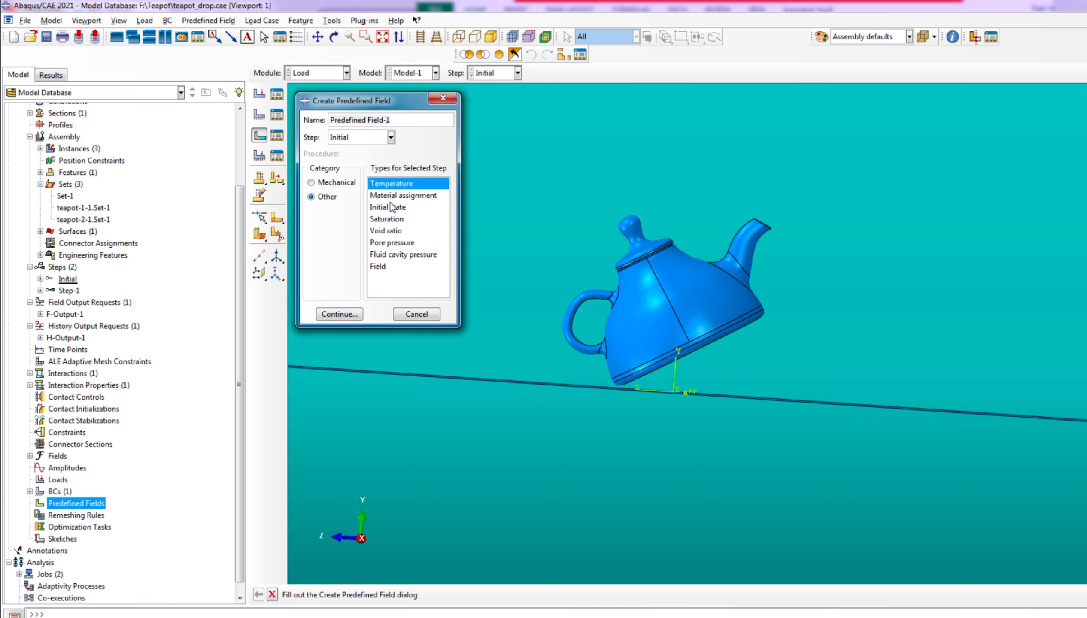
{"action": "left_click", "coordinate": [319, 185]}
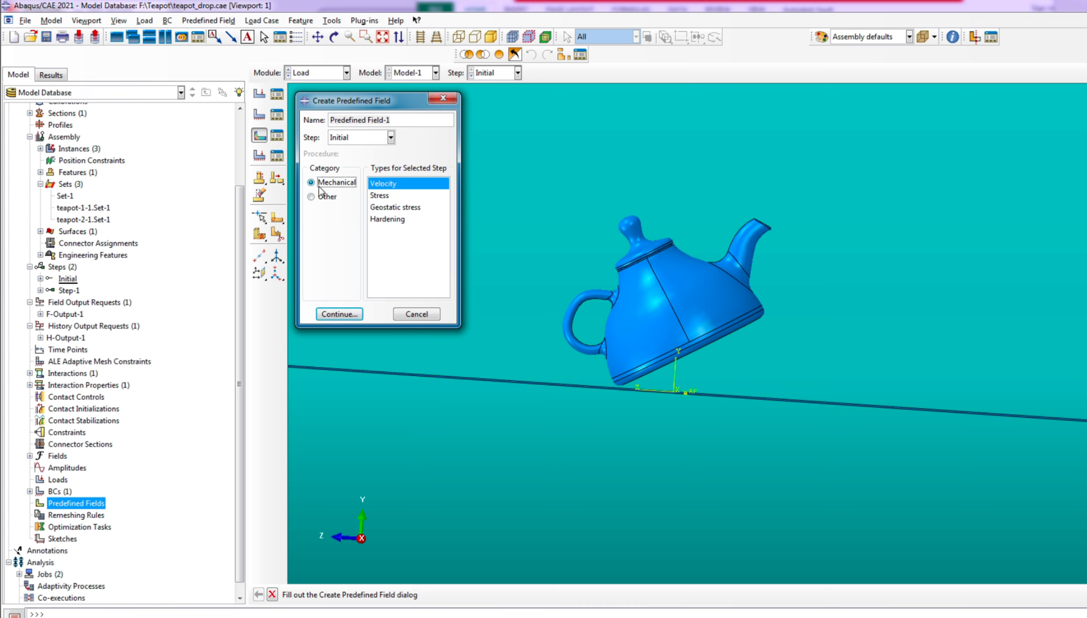
{"action": "left_click", "coordinate": [339, 313]}
Apply the velocity field to the whole teapot as a translational velocity with V2 set to -4000
{"action": "left_click_drag", "start_coordinate": [533, 165], "coordinate": [811, 343]}
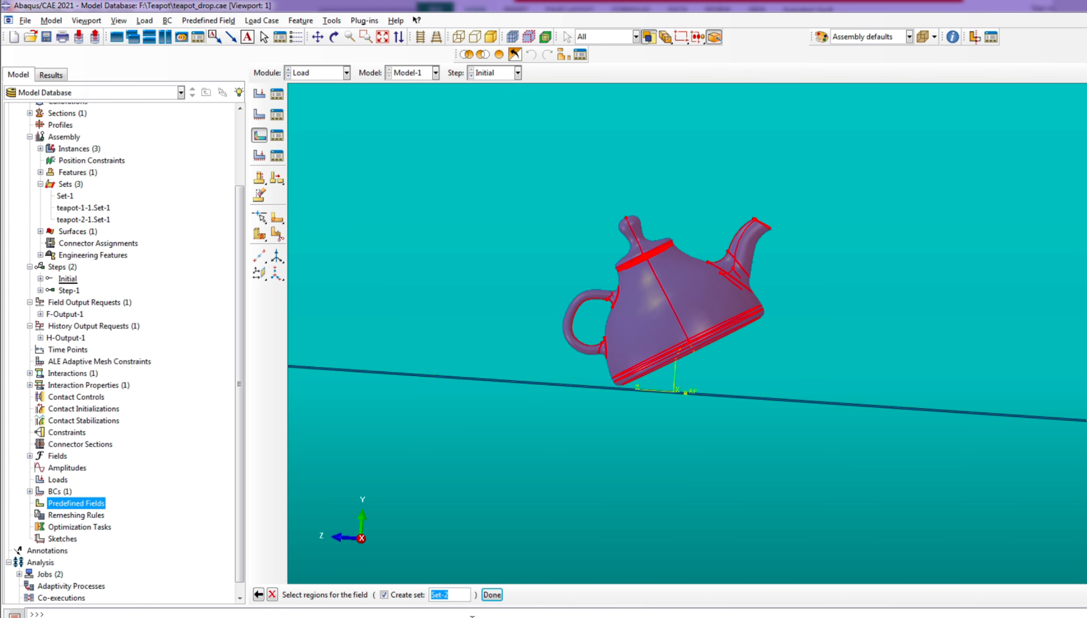
{"action": "left_click", "coordinate": [492, 594]}
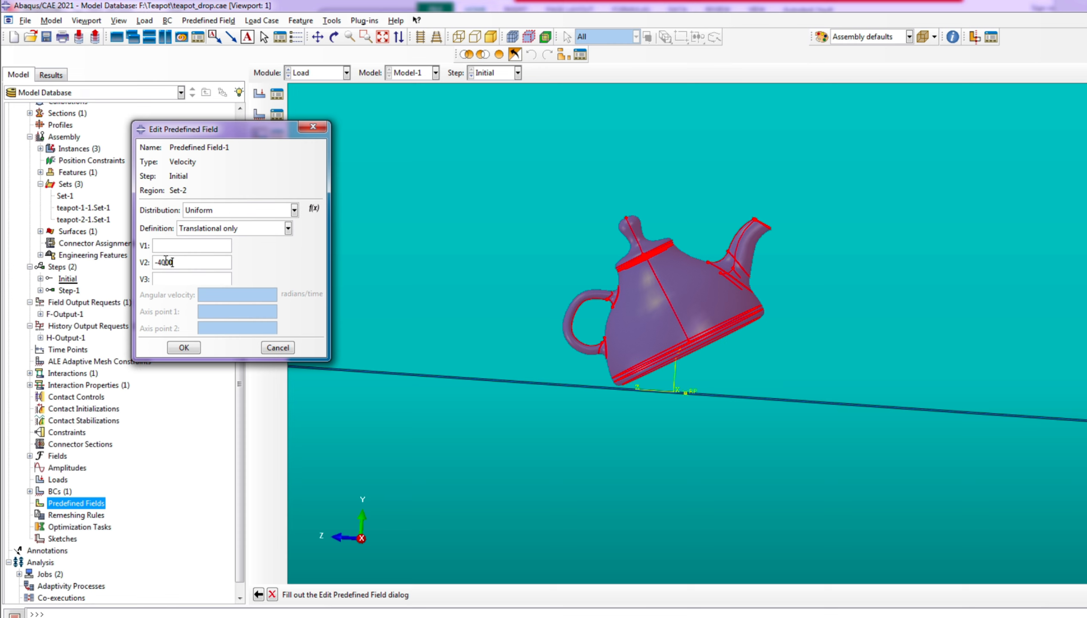
{"action": "left_click", "coordinate": [190, 348]}
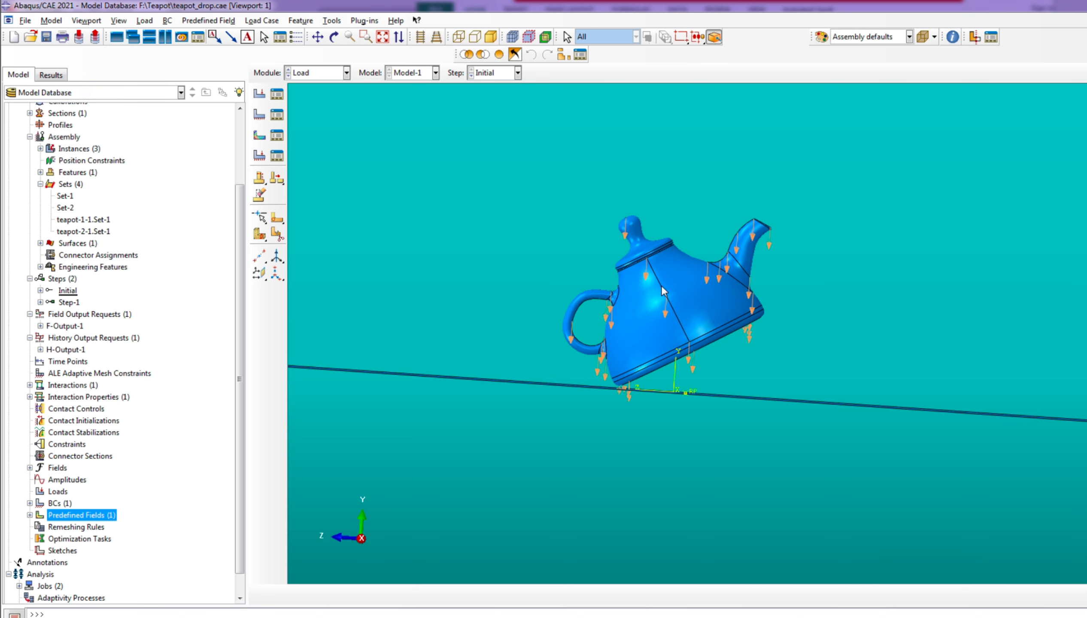
Create a full analysis job named teapot_drop4000 from Model-1, going through its parallelization settings
{"action": "scroll", "coordinate": [133, 398], "scroll_direction": "down", "scroll_amount": 1}
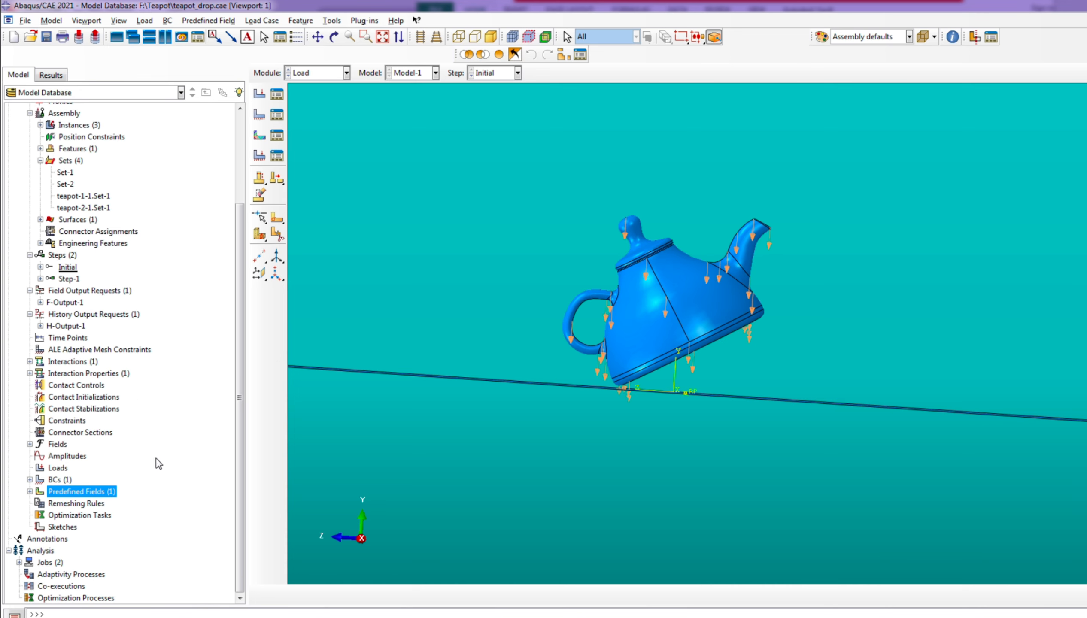
{"action": "left_click", "coordinate": [19, 562]}
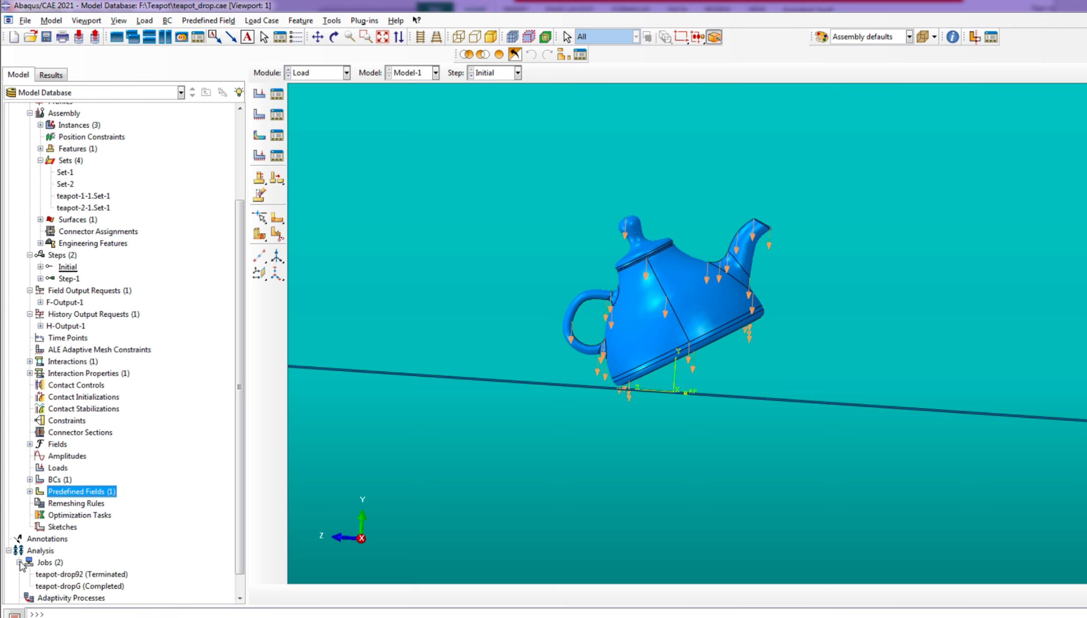
{"action": "right_click", "coordinate": [50, 562]}
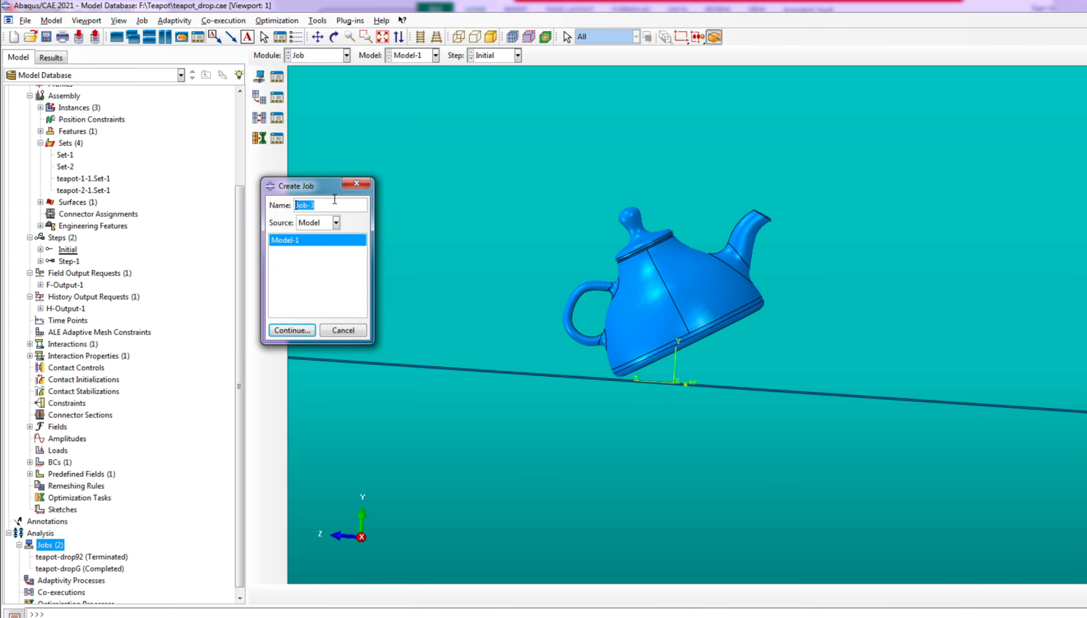
{"action": "type", "text": "teapot_drop4000"}
{"action": "left_click", "coordinate": [303, 332]}
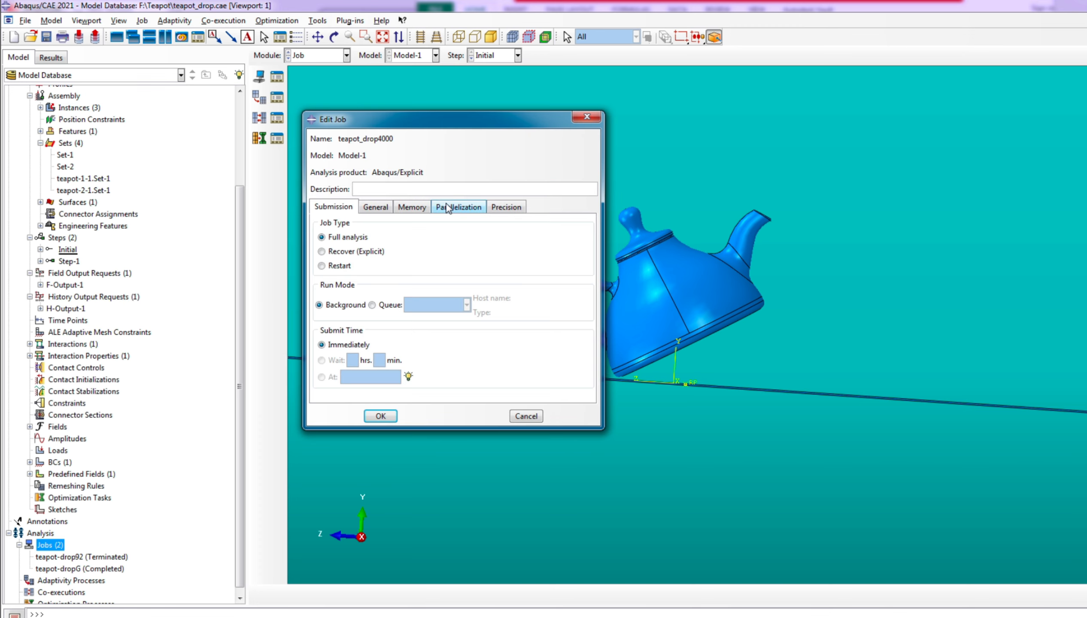
{"action": "left_click", "coordinate": [464, 208]}
{"action": "left_click", "coordinate": [318, 224]}
{"action": "left_click", "coordinate": [334, 207]}
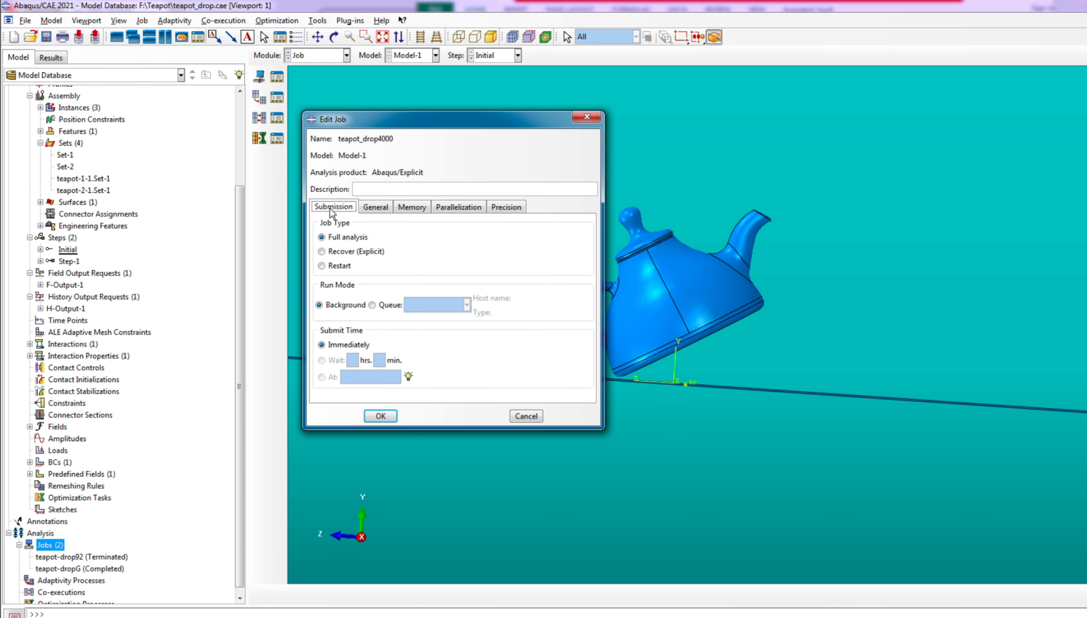
{"action": "left_click", "coordinate": [380, 416]}
Show the commands available for the teapot_drop4000 job and examine the teapot and ground plane from an angle
{"action": "scroll", "coordinate": [85, 511], "scroll_direction": "down", "scroll_amount": 1}
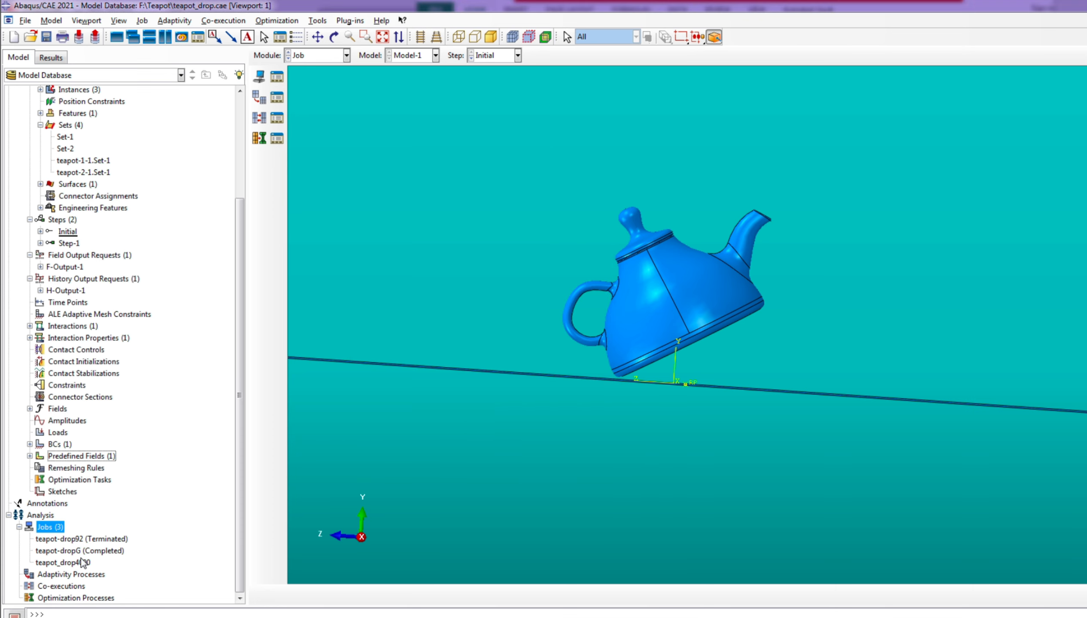
{"action": "right_click", "coordinate": [78, 562]}
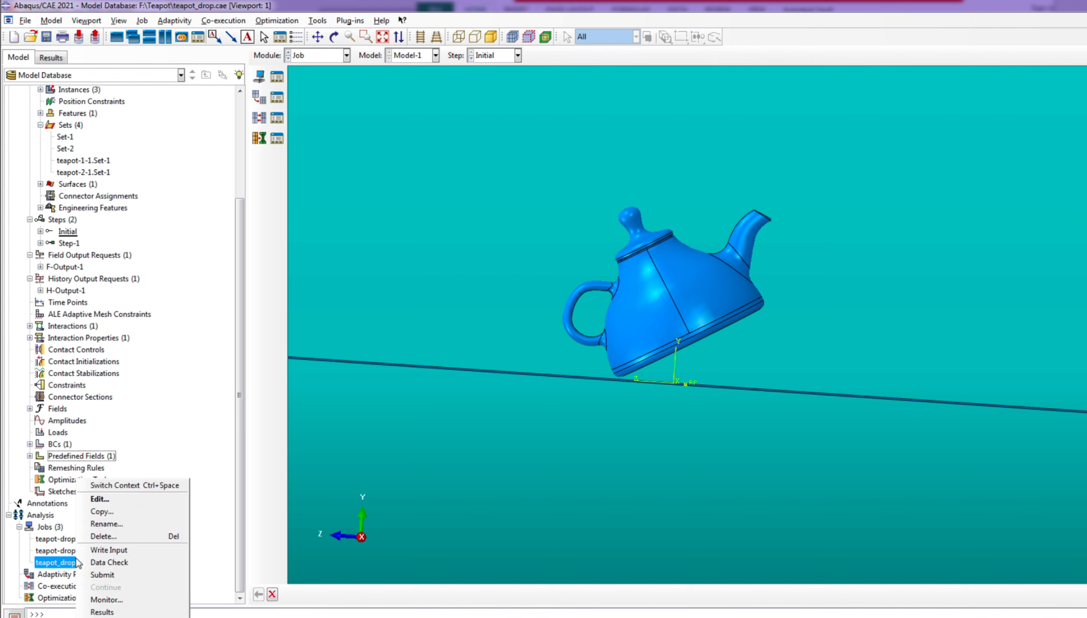
{"action": "left_click", "coordinate": [100, 573]}
{"action": "scroll", "coordinate": [396, 395], "scroll_direction": "down", "scroll_amount": 2}
{"action": "left_click", "coordinate": [334, 37]}
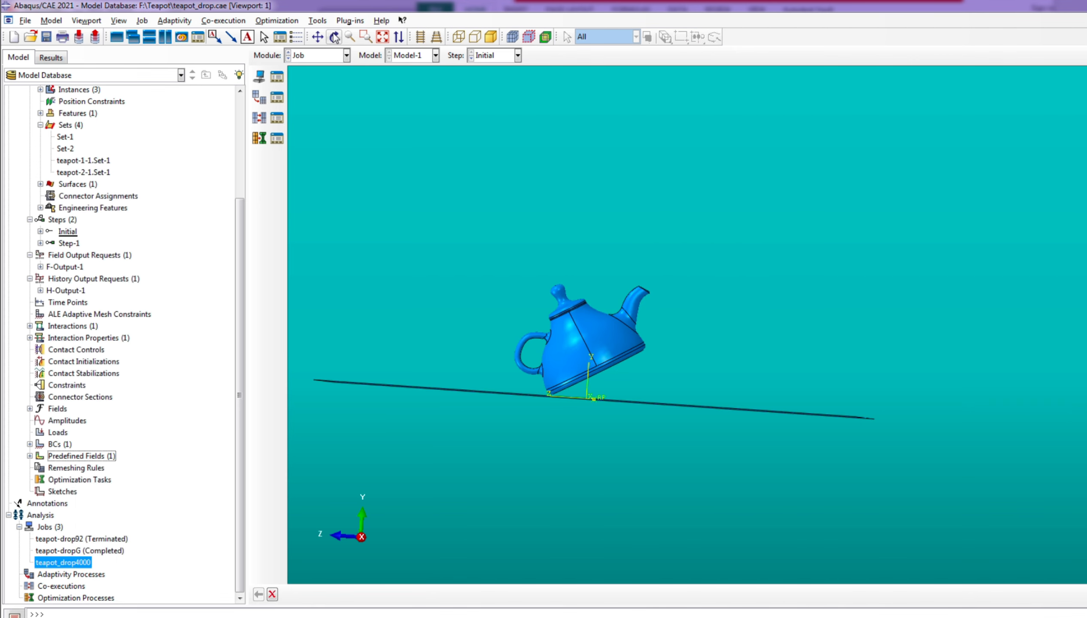
{"action": "left_click_drag", "start_coordinate": [613, 375], "coordinate": [731, 384]}
{"action": "scroll", "coordinate": [731, 382], "scroll_direction": "up", "scroll_amount": 2}
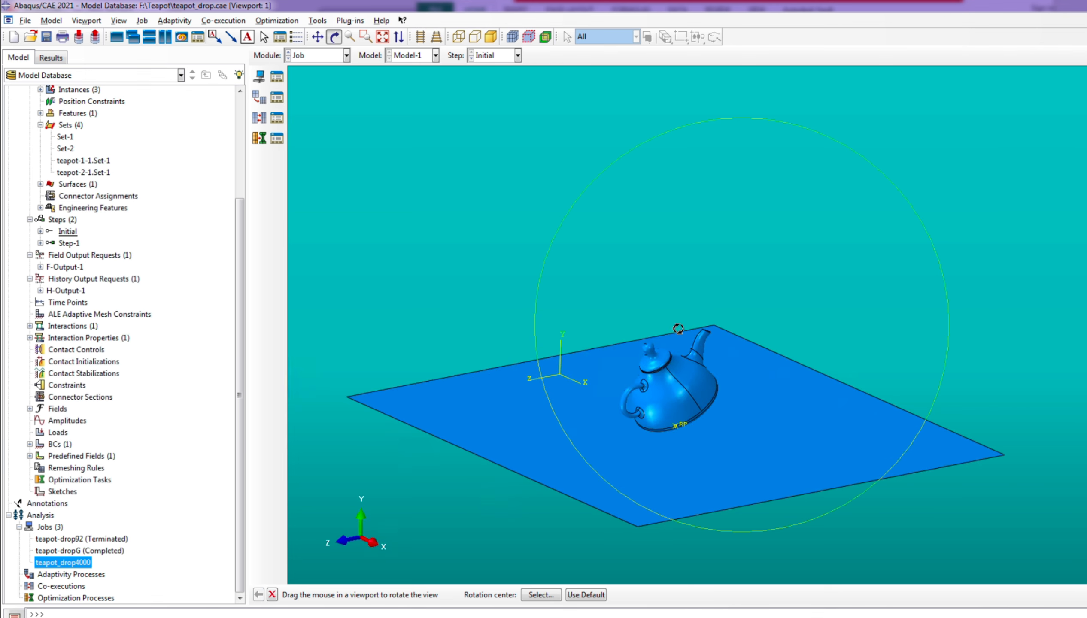
{"action": "left_click_drag", "start_coordinate": [678, 328], "coordinate": [667, 336]}
Open the results of the completed teapot-dropG job
{"action": "left_click", "coordinate": [77, 550]}
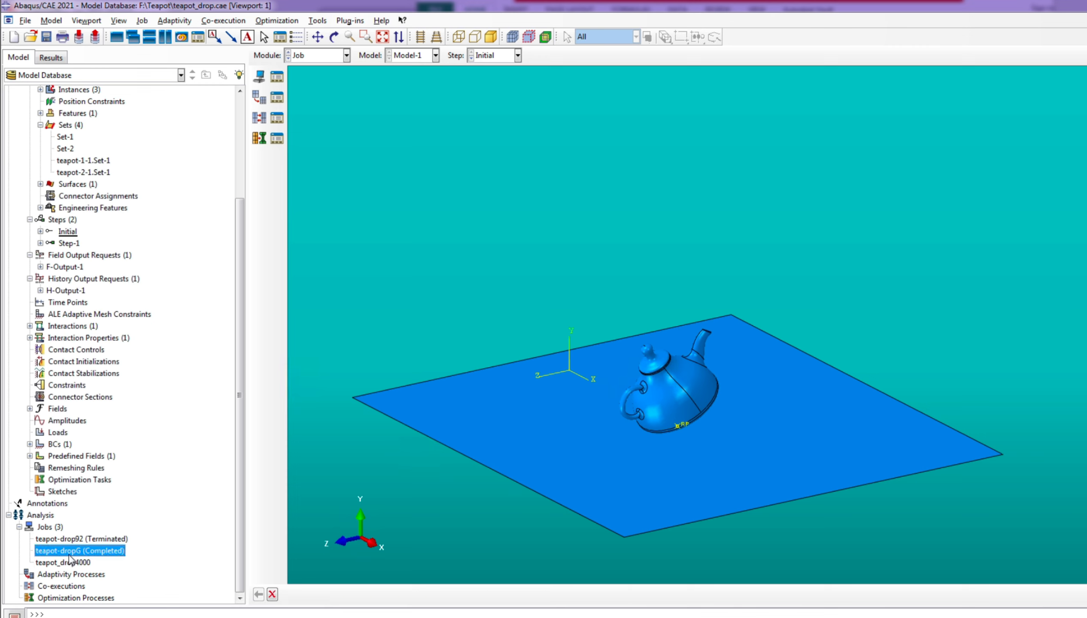
{"action": "right_click", "coordinate": [75, 558]}
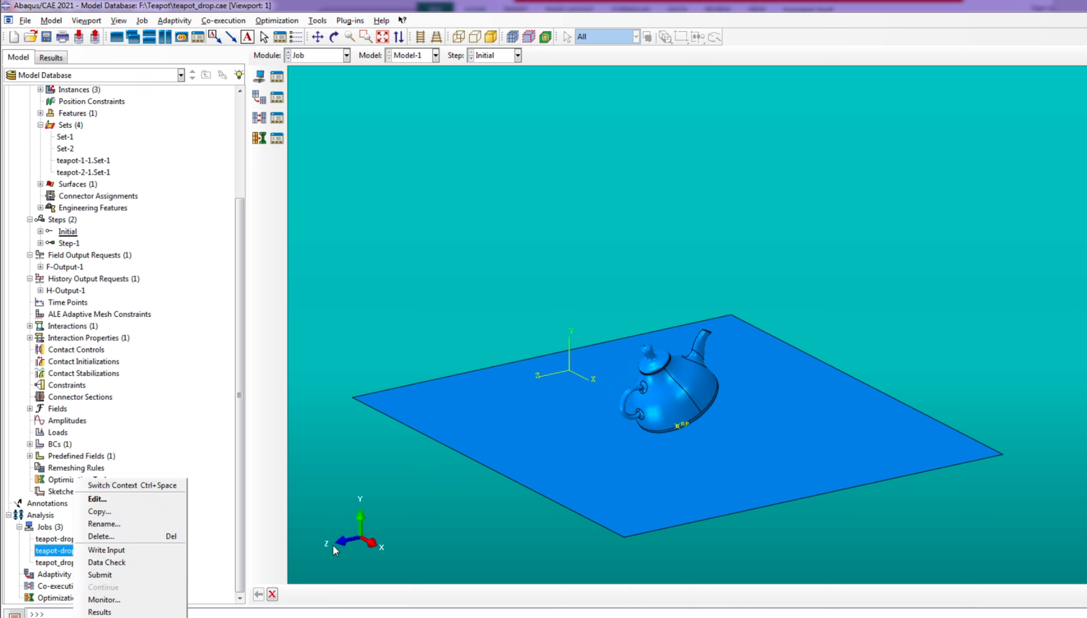
{"action": "left_click", "coordinate": [41, 549]}
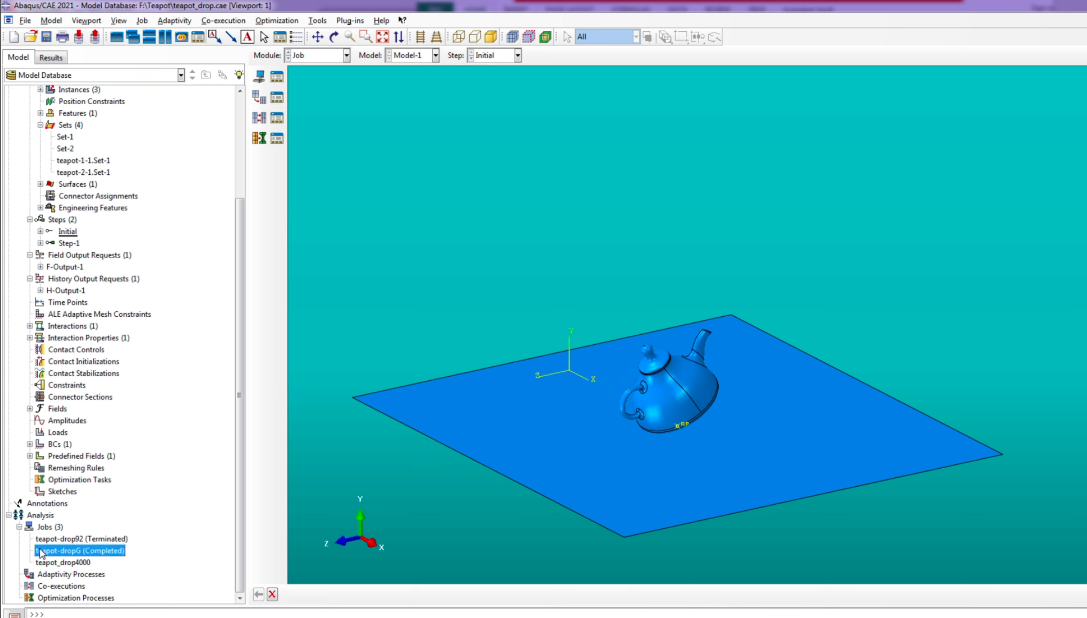
{"action": "right_click", "coordinate": [100, 557]}
{"action": "left_click", "coordinate": [146, 609]}
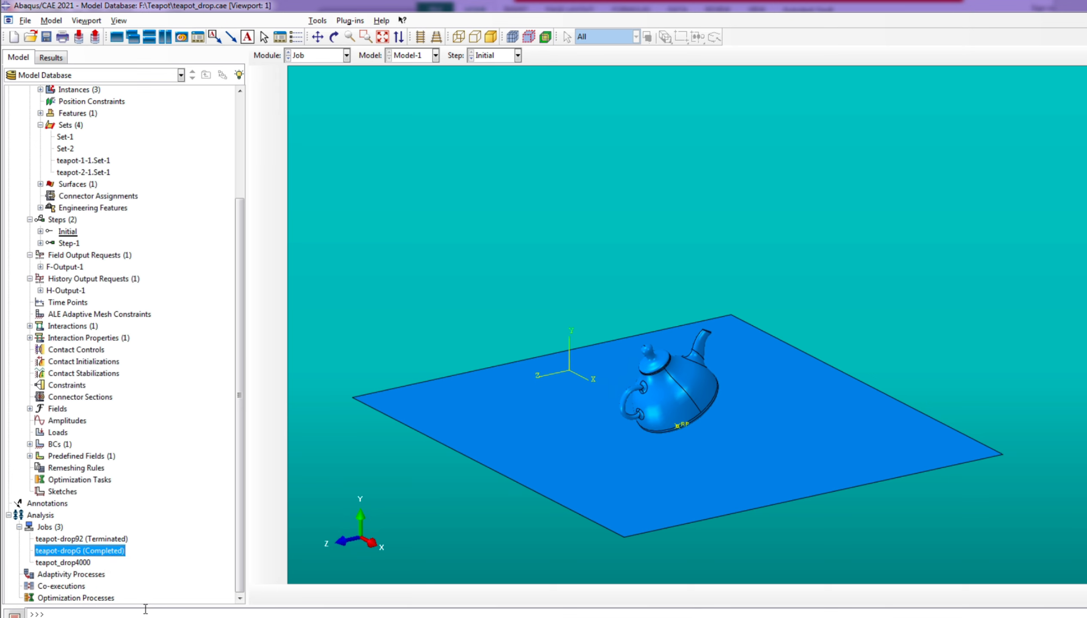
{"action": "scroll", "coordinate": [447, 333], "scroll_direction": "up", "scroll_amount": 3}
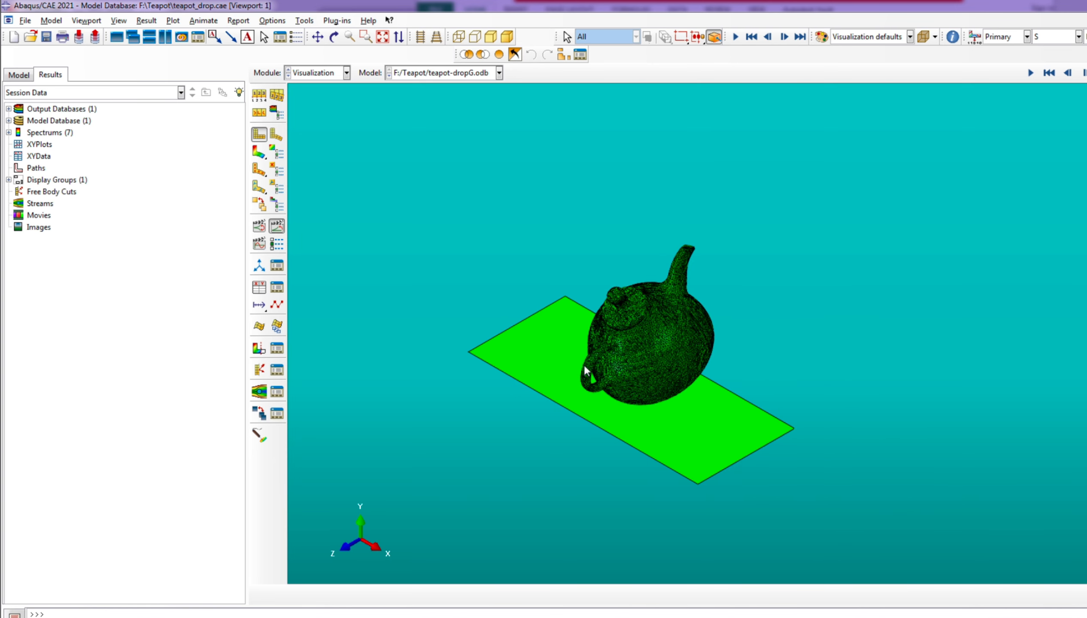
{"action": "scroll", "coordinate": [644, 443], "scroll_direction": "down", "scroll_amount": 4}
Plot contours on the deformed teapot and inspect its broken pieces up close
{"action": "left_click", "coordinate": [259, 152]}
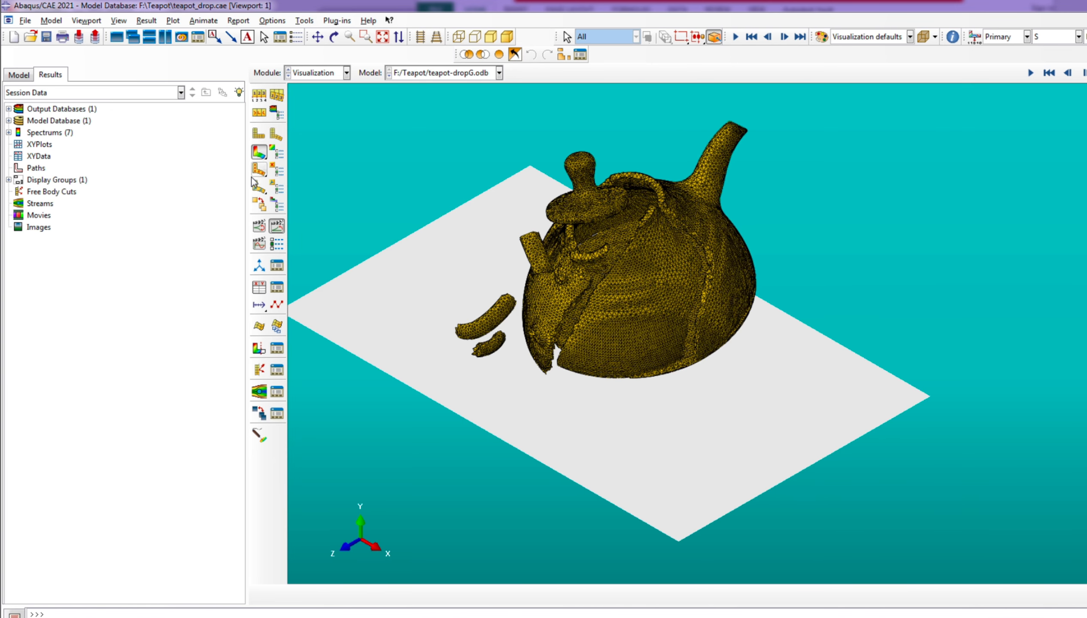
{"action": "scroll", "coordinate": [584, 259], "scroll_direction": "down", "scroll_amount": 2}
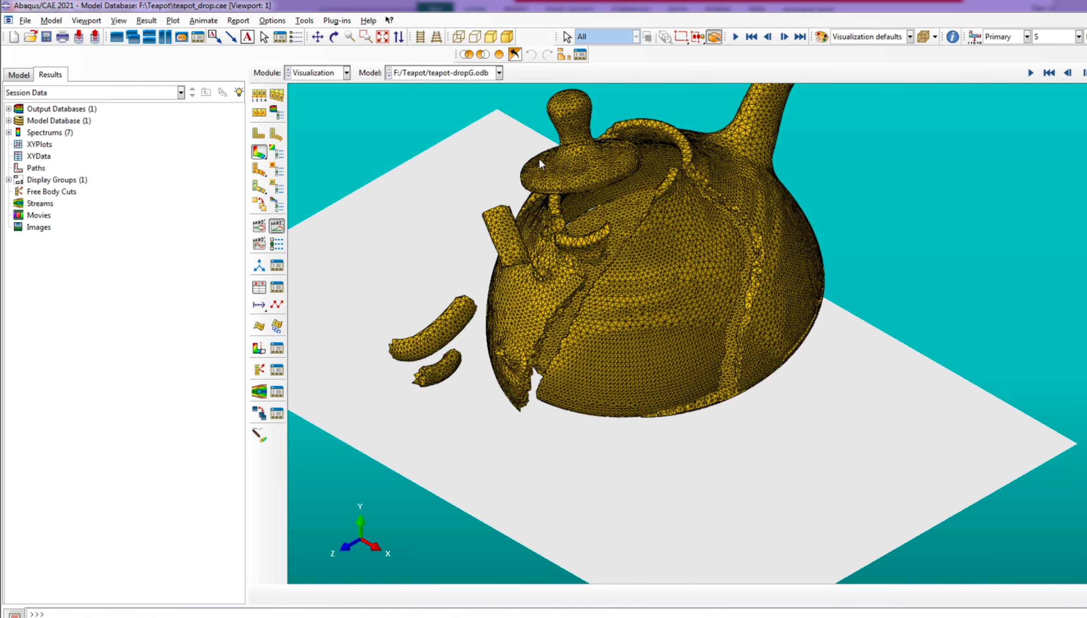
{"action": "scroll", "coordinate": [598, 424], "scroll_direction": "up", "scroll_amount": 2}
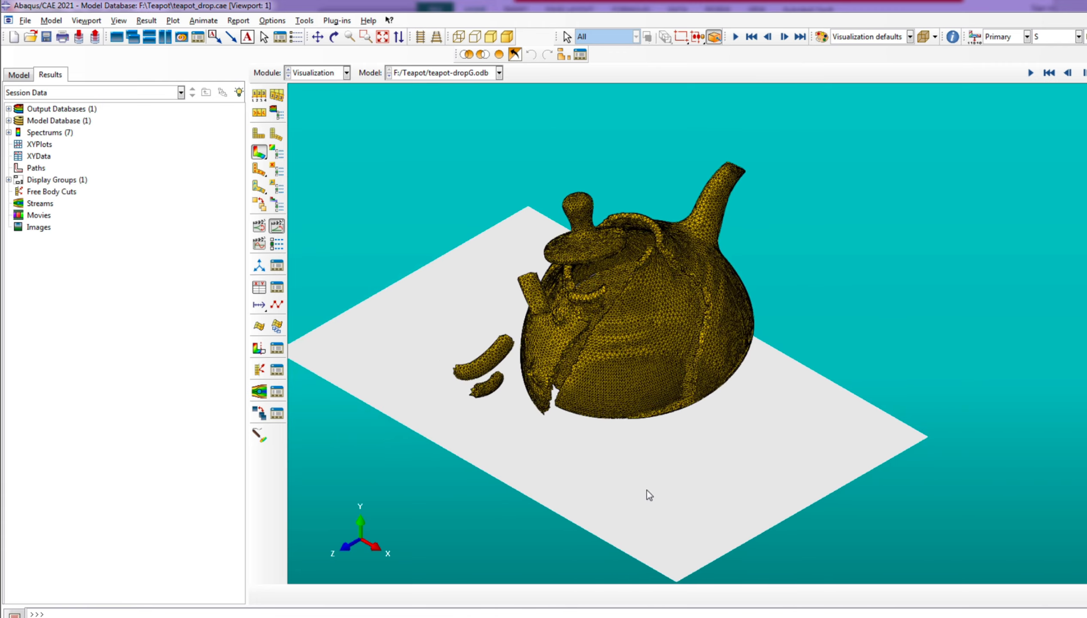
{"action": "left_click", "coordinate": [334, 36]}
{"action": "left_click_drag", "start_coordinate": [649, 352], "coordinate": [683, 340]}
{"action": "scroll", "coordinate": [699, 342], "scroll_direction": "down", "scroll_amount": 5}
Set the visible edges in the common plot options to Feature edges
{"action": "left_click", "coordinate": [278, 22]}
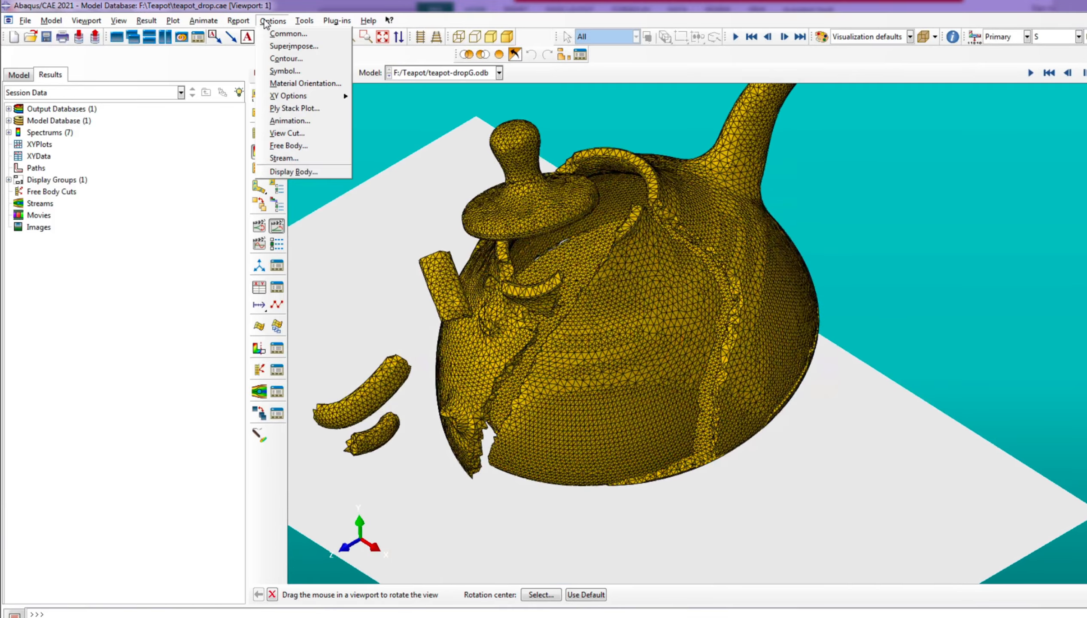
{"action": "left_click", "coordinate": [288, 33]}
{"action": "left_click", "coordinate": [347, 192]}
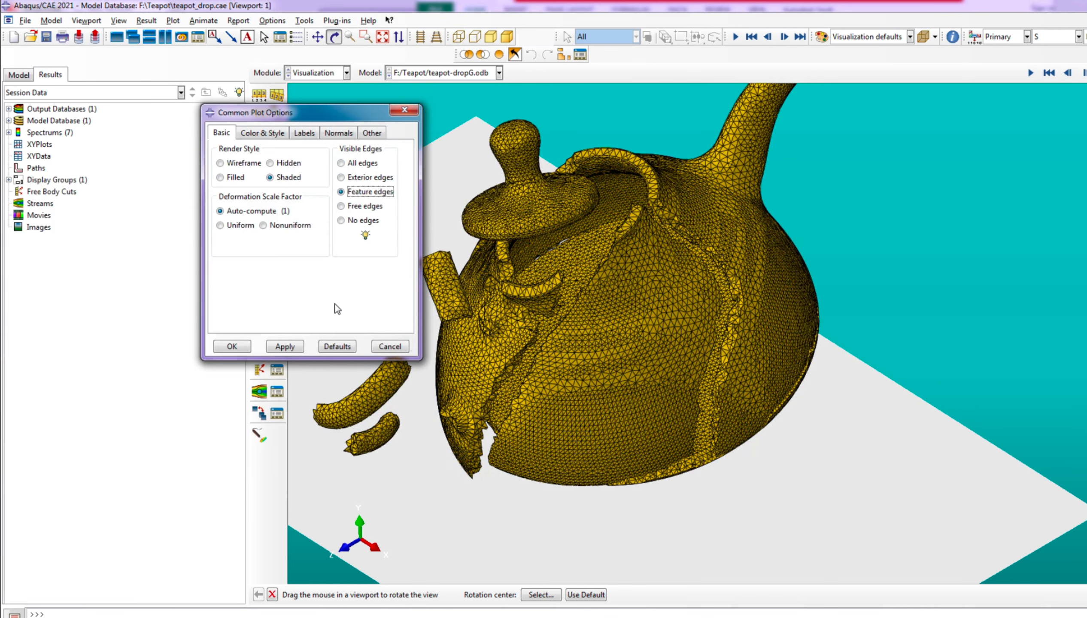
{"action": "left_click", "coordinate": [288, 346]}
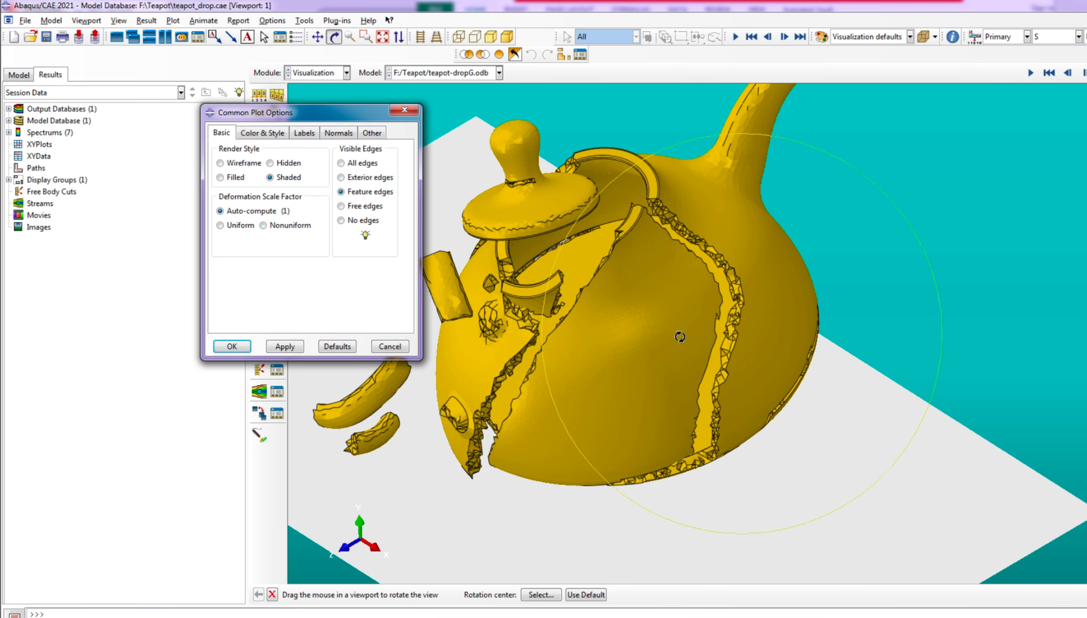
{"action": "scroll", "coordinate": [680, 351], "scroll_direction": "up", "scroll_amount": 5}
{"action": "left_click", "coordinate": [232, 346]}
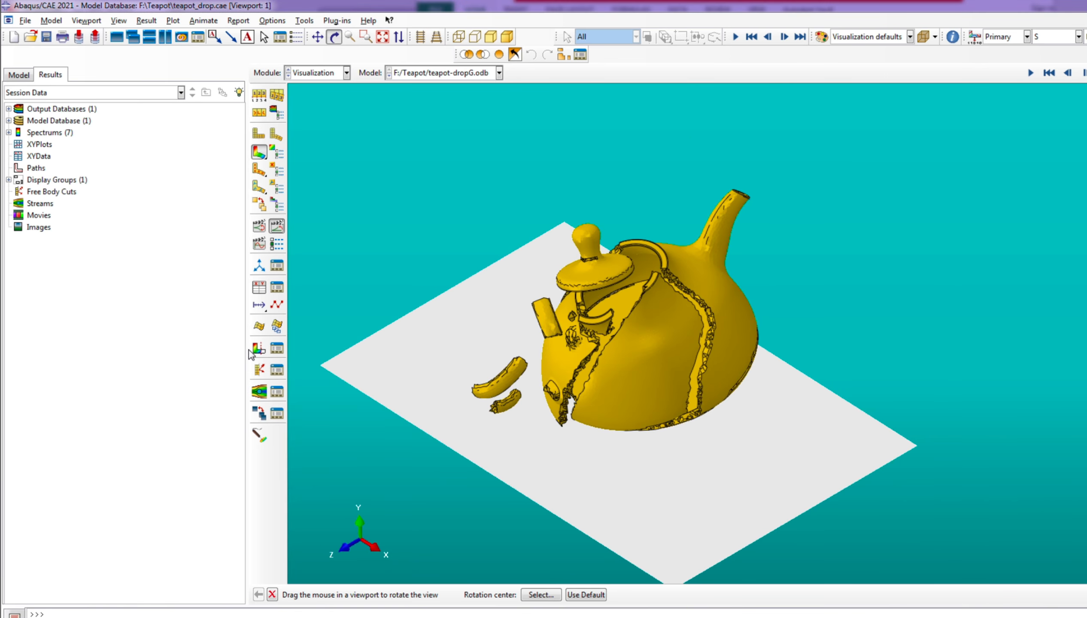
Play the time history animation of the teapot's impact on the ground
{"action": "left_click", "coordinate": [277, 226]}
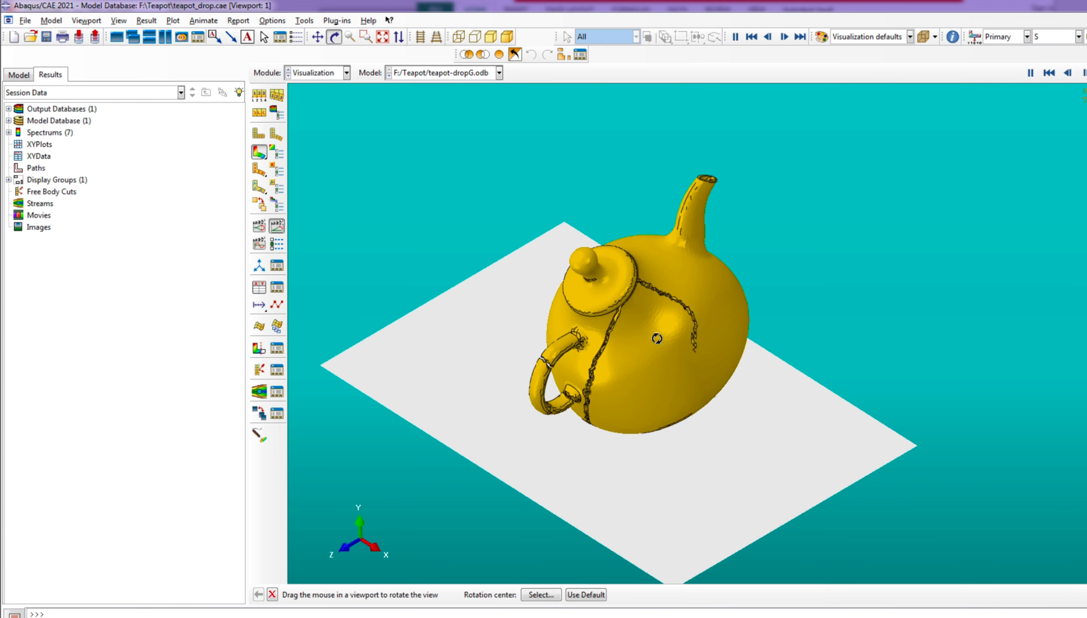
{"action": "left_click_drag", "start_coordinate": [585, 359], "coordinate": [586, 359]}
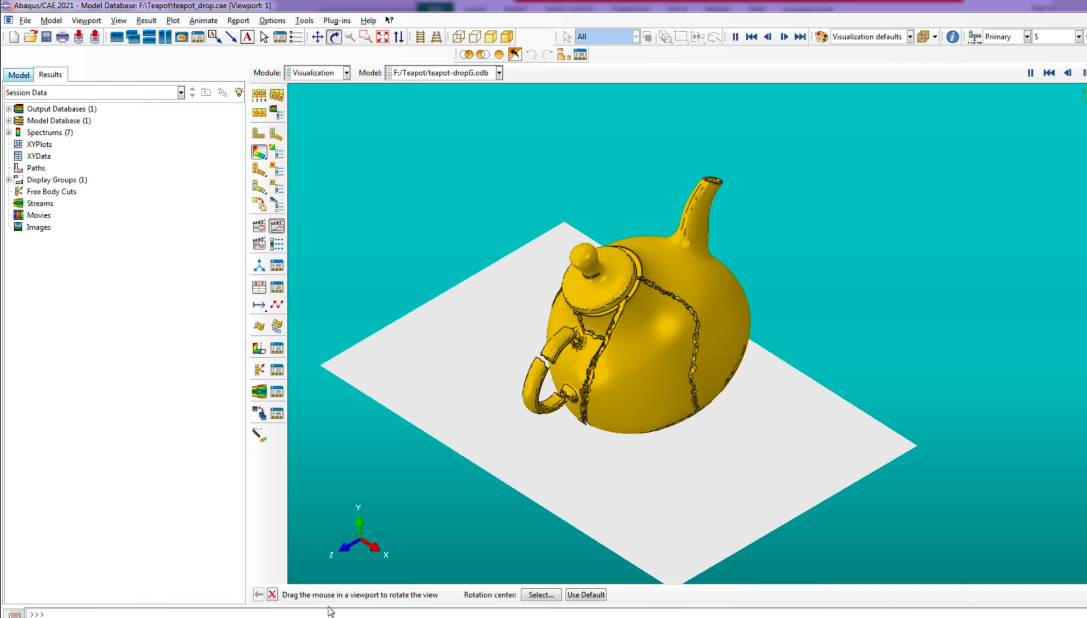
{"action": "left_click", "coordinate": [273, 595]}
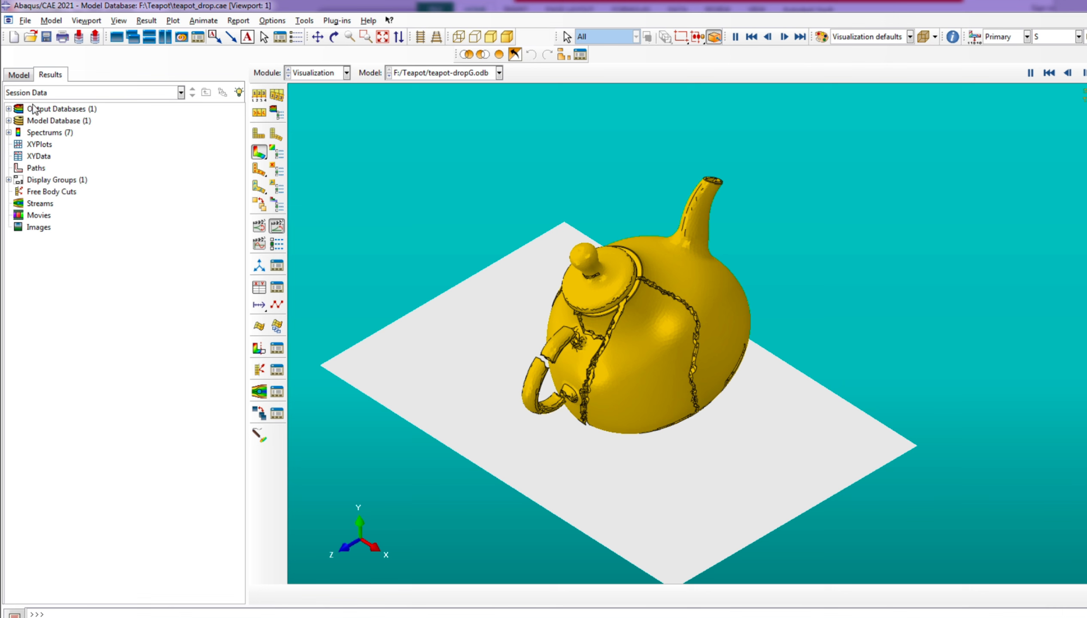
Return from the results to the model database and switch to the Assembly module
{"action": "left_click", "coordinate": [18, 75]}
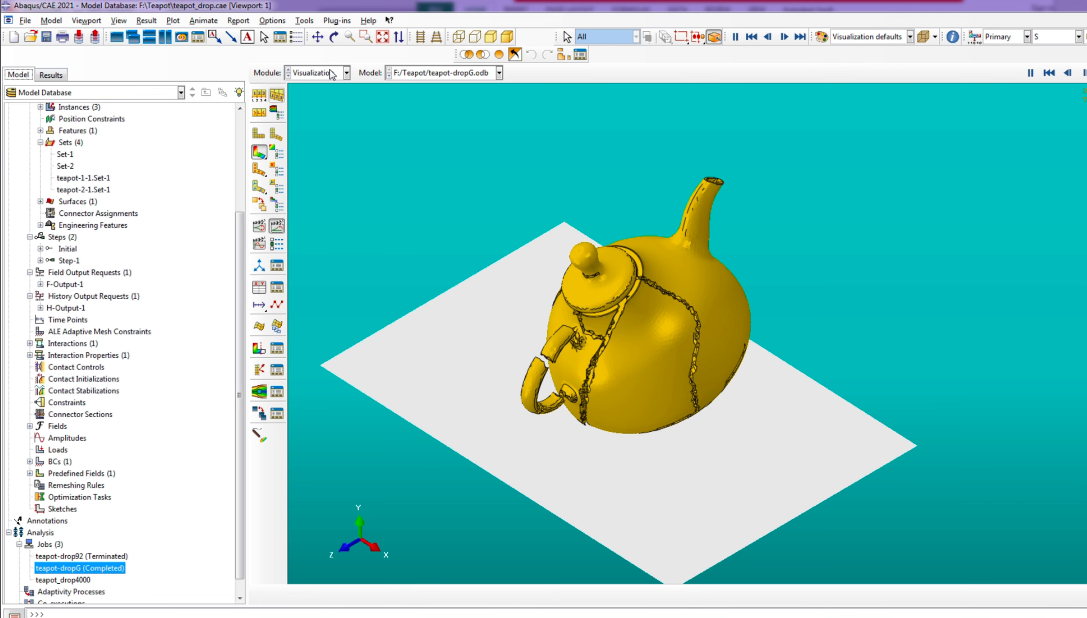
{"action": "left_click", "coordinate": [346, 73]}
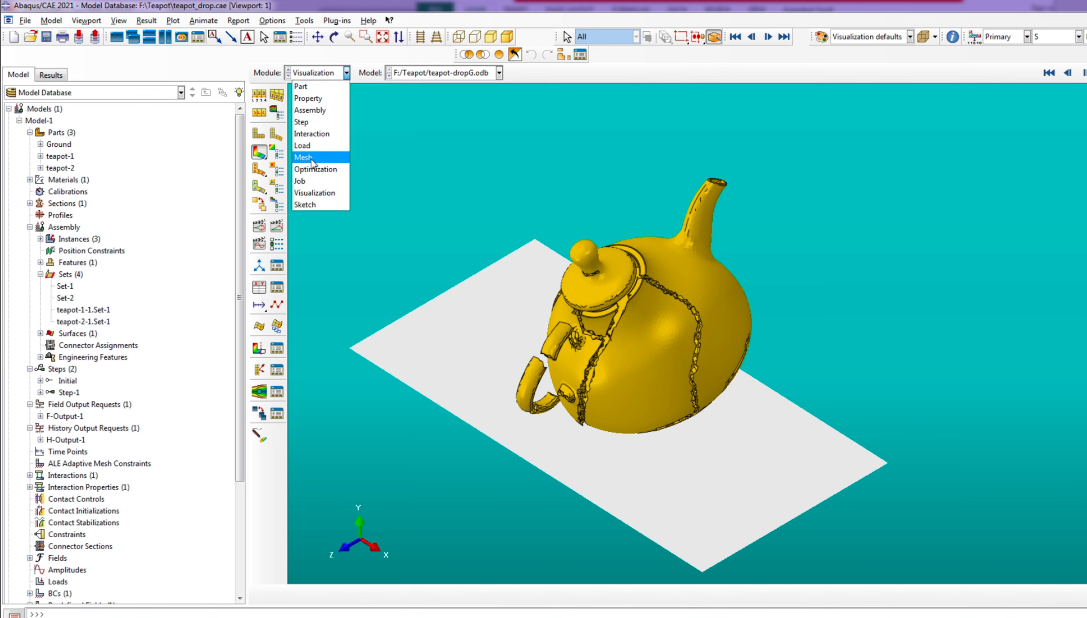
{"action": "left_click", "coordinate": [310, 110]}
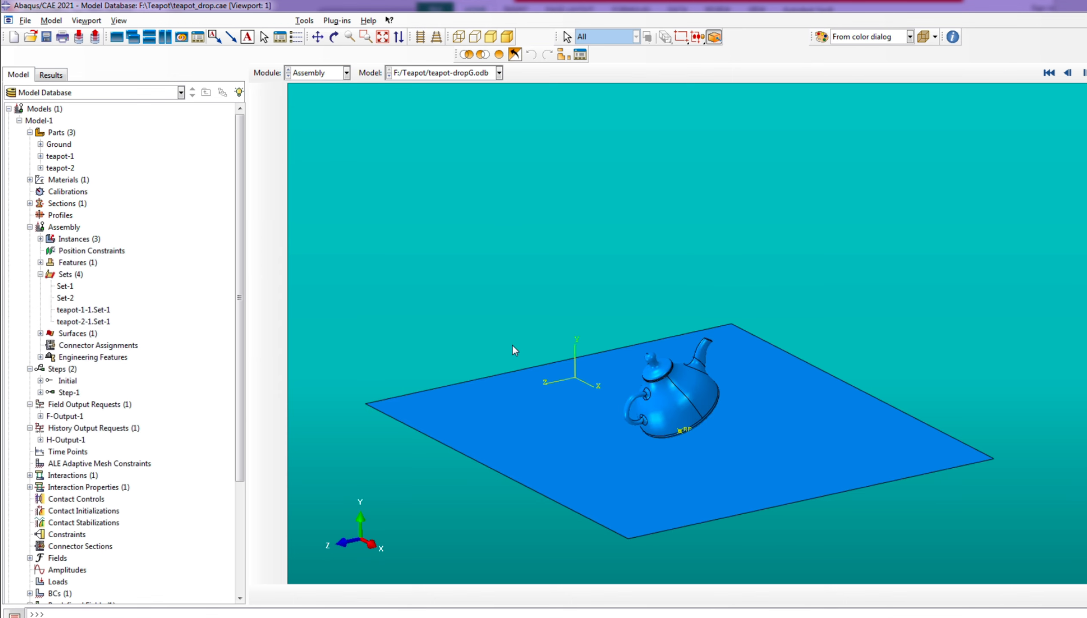
{"action": "scroll", "coordinate": [578, 301], "scroll_direction": "down", "scroll_amount": 2}
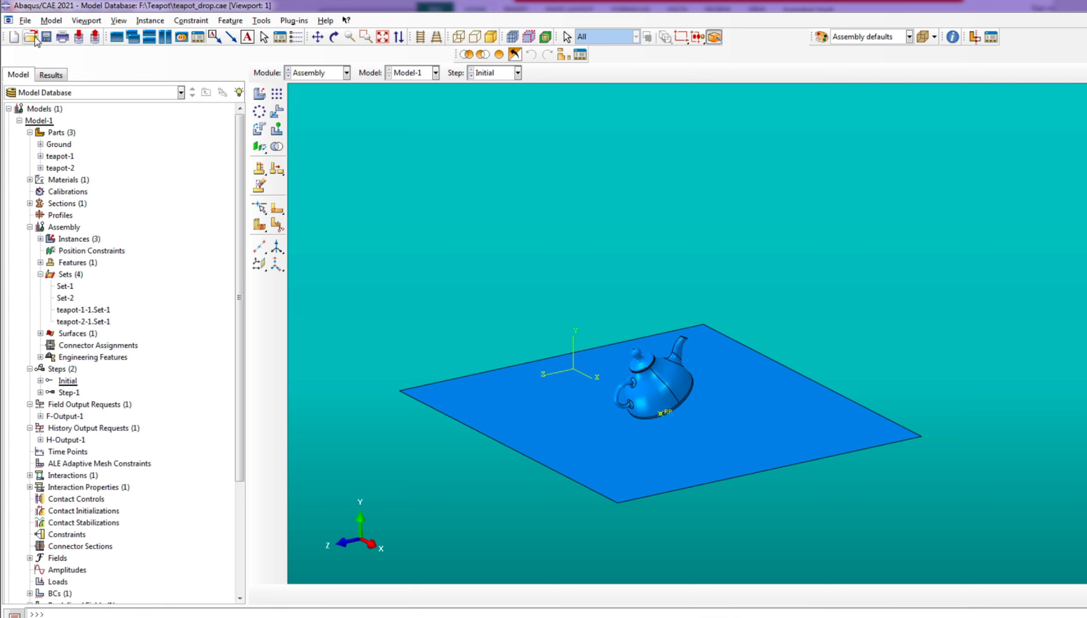
Open the keywords of Model-1 for editing
{"action": "left_click", "coordinate": [25, 22]}
{"action": "mouse_move", "coordinate": [51, 20]}
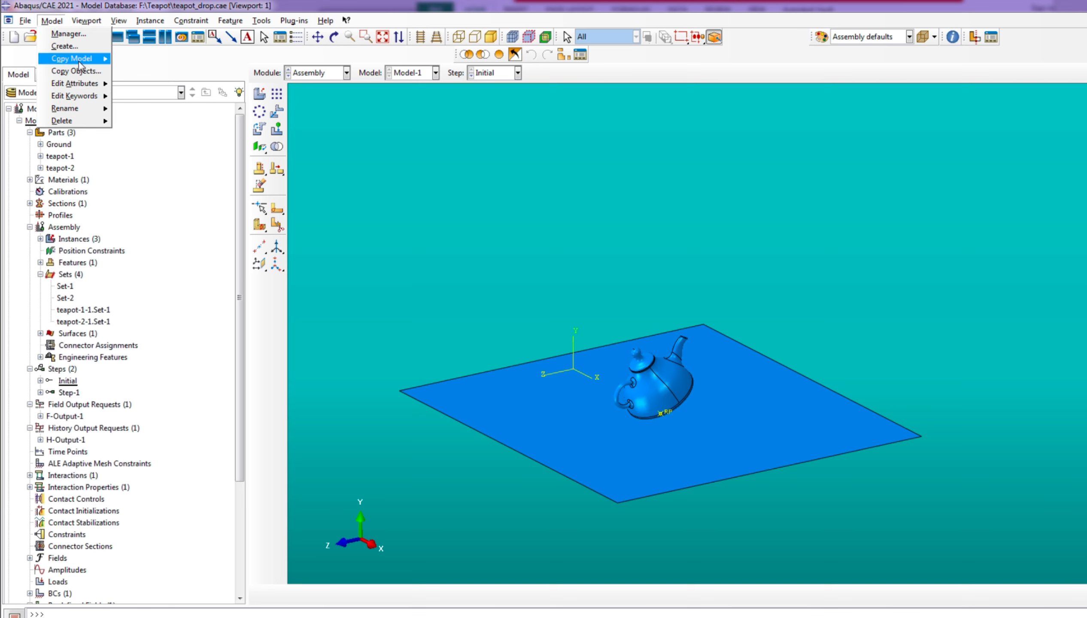
{"action": "mouse_move", "coordinate": [101, 100]}
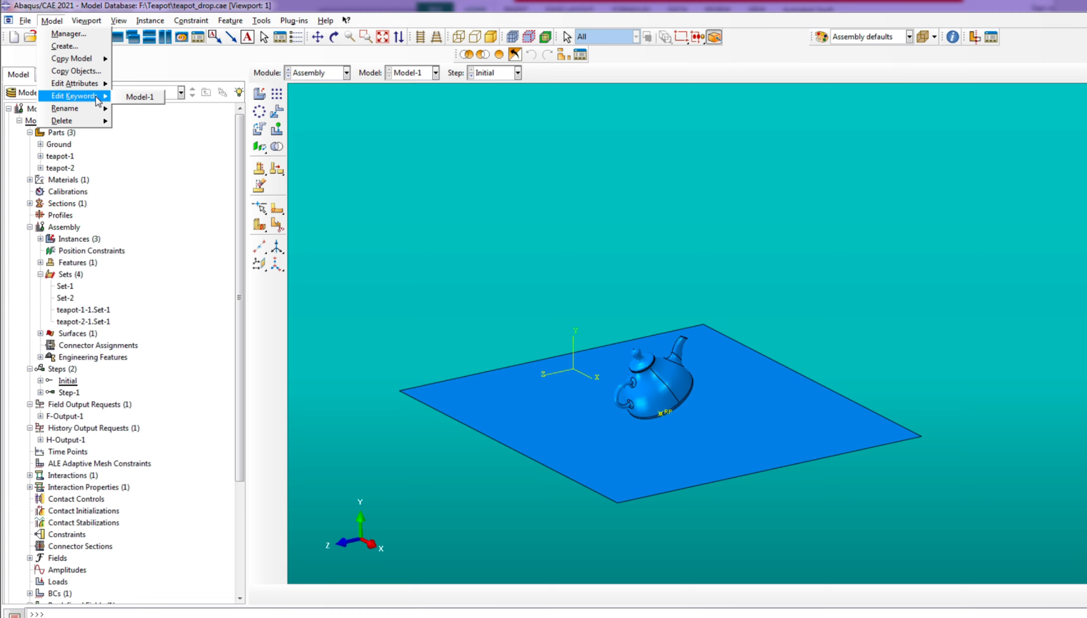
{"action": "left_click", "coordinate": [140, 97]}
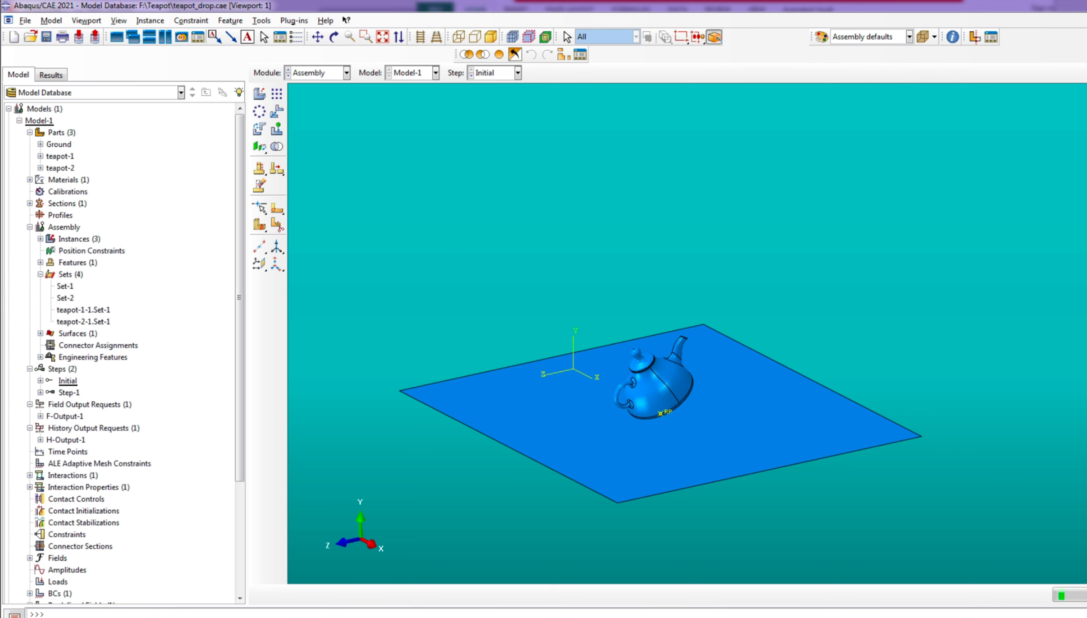
Switch to Excel and copy the Porcelain1 sheet's *Concrete Failure, TYPE=Strain lines with 0.00372, 0.0484, 0.9, 0.95
{"action": "key", "text": "alt+Tab"}
{"action": "left_click_drag", "start_coordinate": [976, 461], "coordinate": [1013, 460]}
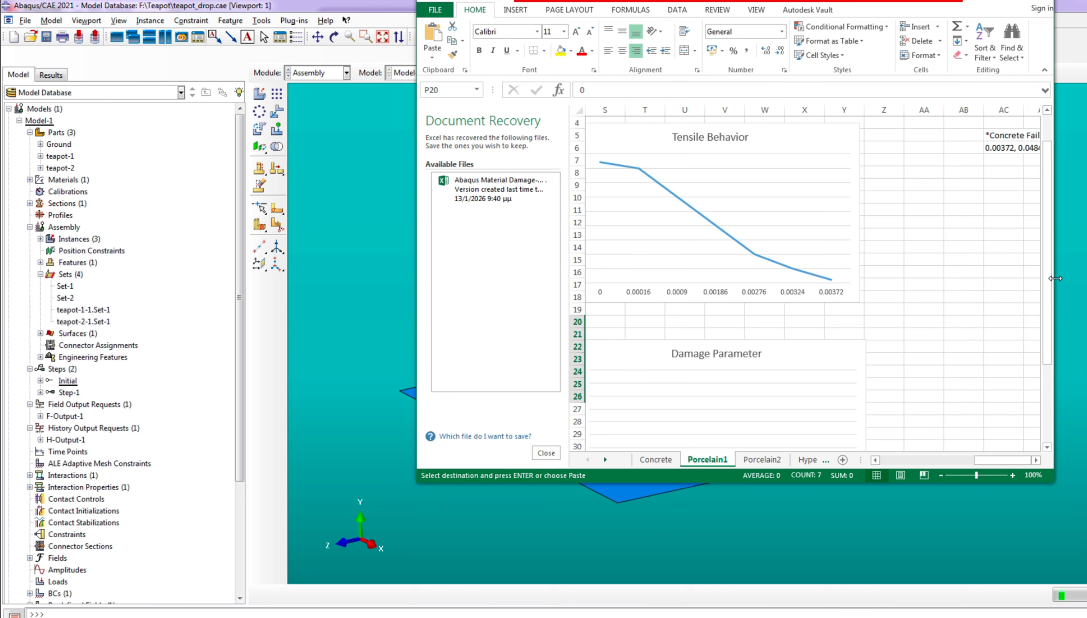
{"action": "left_click_drag", "start_coordinate": [1055, 278], "coordinate": [1086, 279]}
{"action": "left_click", "coordinate": [992, 149]}
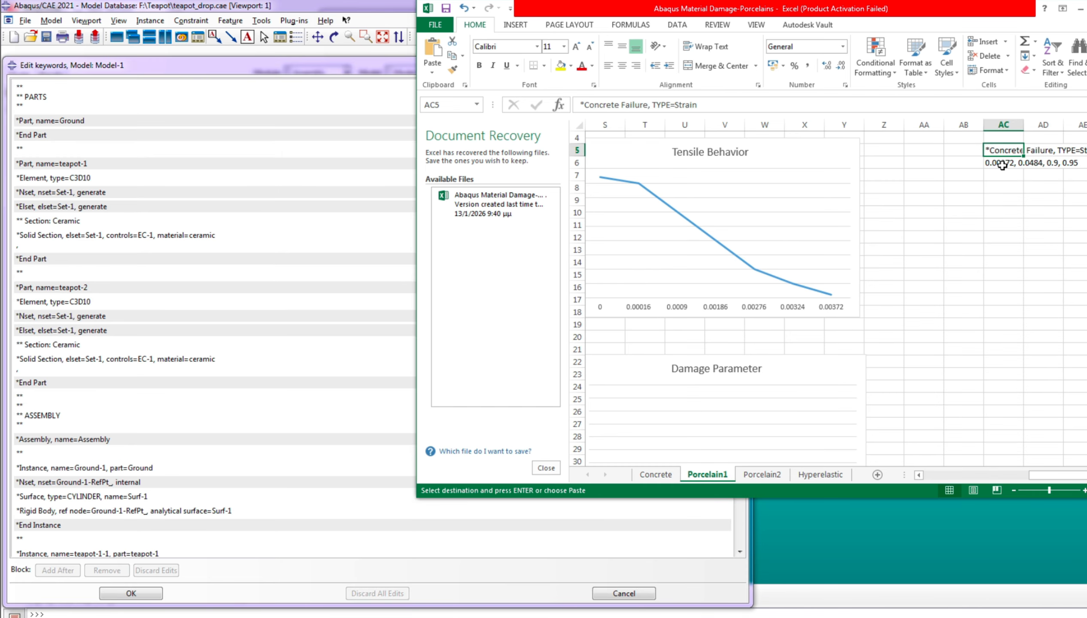
{"action": "left_click_drag", "start_coordinate": [1001, 165], "coordinate": [1076, 164], "text": "shift"}
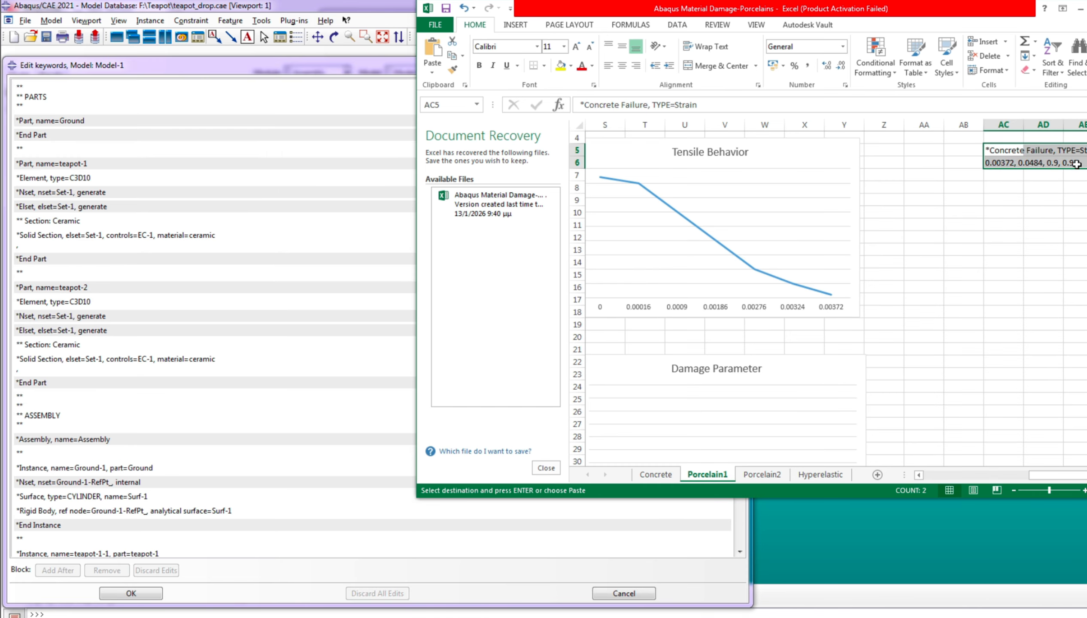
{"action": "right_click", "coordinate": [1008, 153]}
{"action": "left_click", "coordinate": [1042, 178]}
Back in Abaqus/CAE, paste the copied *Concrete Failure lines after the ceramic's Concrete Tension Damage data and accept the keyword edits
{"action": "left_click", "coordinate": [851, 523]}
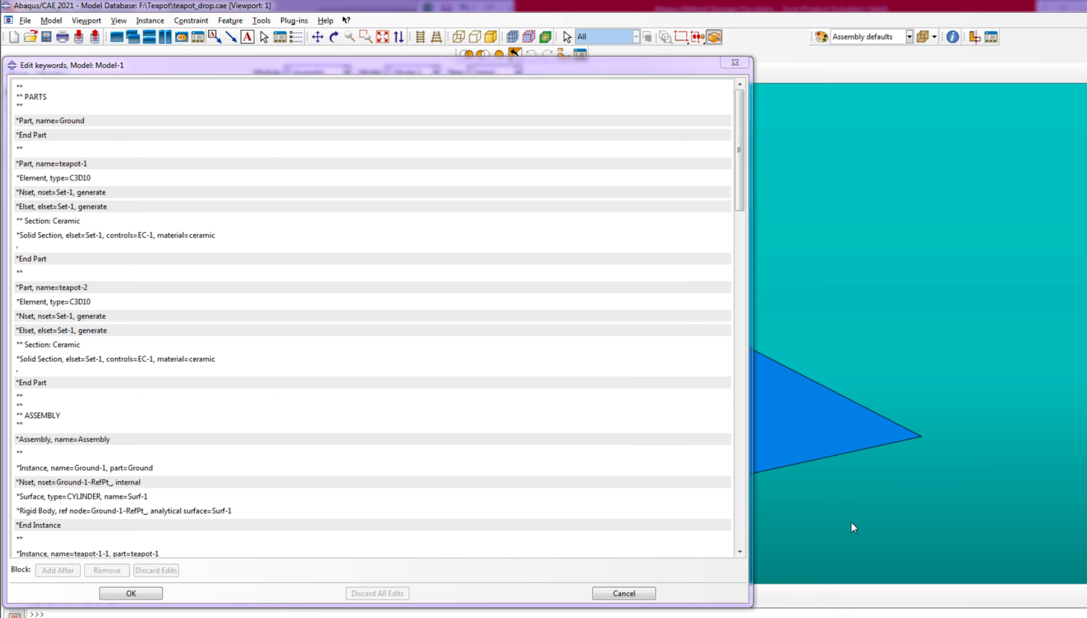
{"action": "scroll", "coordinate": [177, 345], "scroll_direction": "down", "scroll_amount": 10}
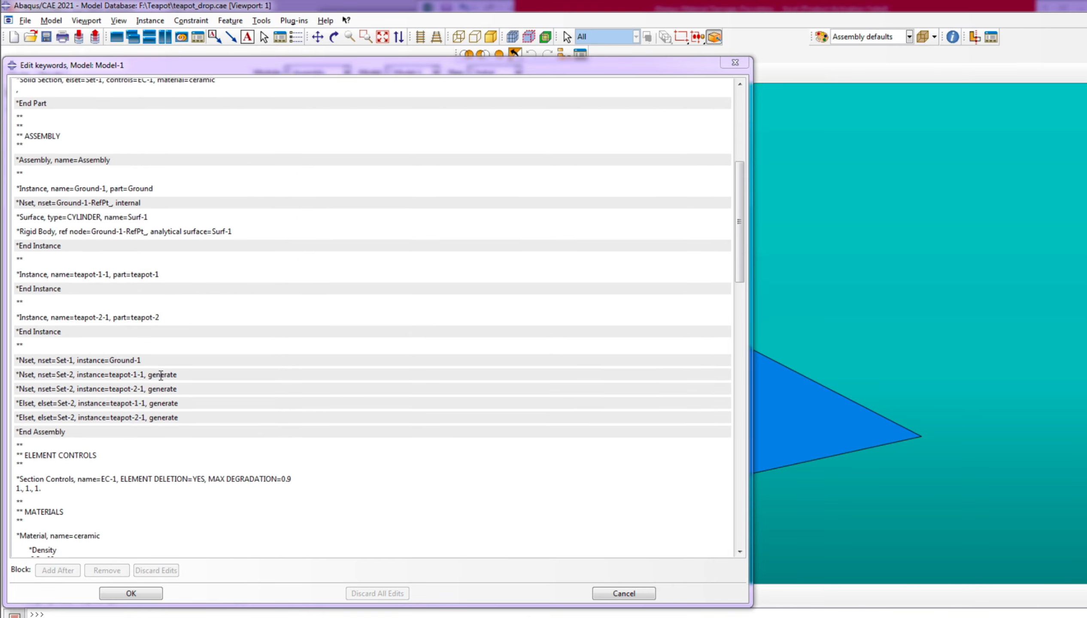
{"action": "scroll", "coordinate": [160, 376], "scroll_direction": "down", "scroll_amount": 6}
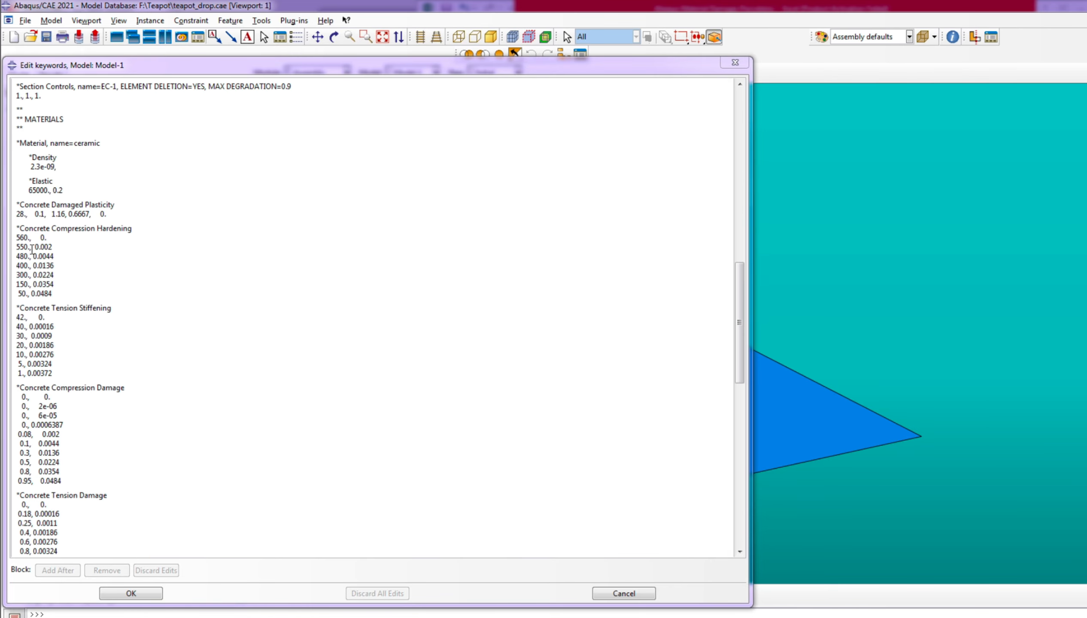
{"action": "scroll", "coordinate": [85, 320], "scroll_direction": "down", "scroll_amount": 5}
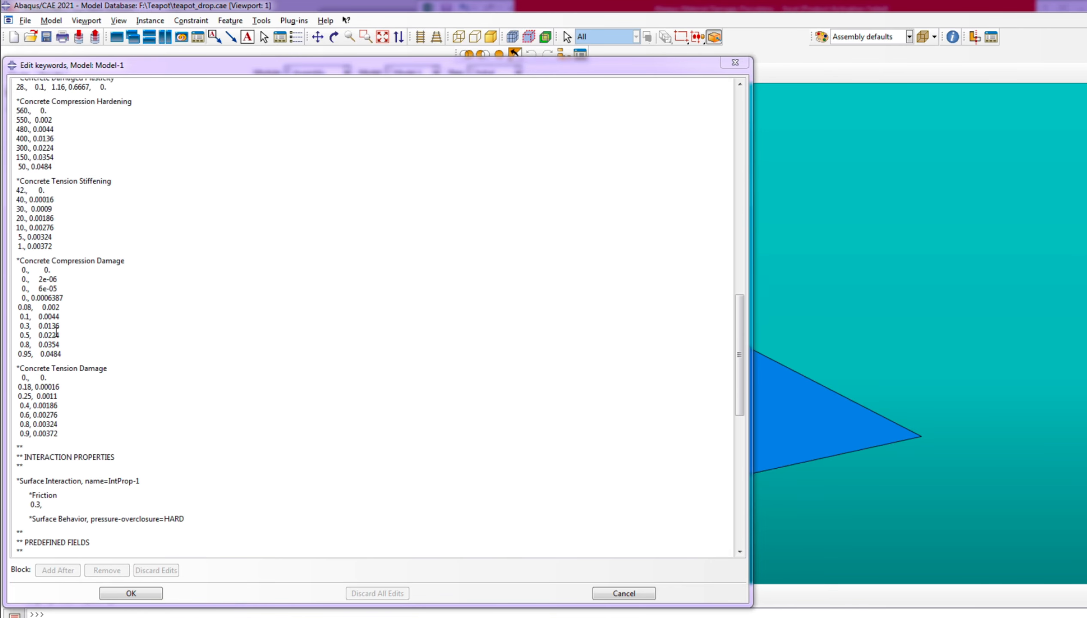
{"action": "left_click", "coordinate": [69, 363]}
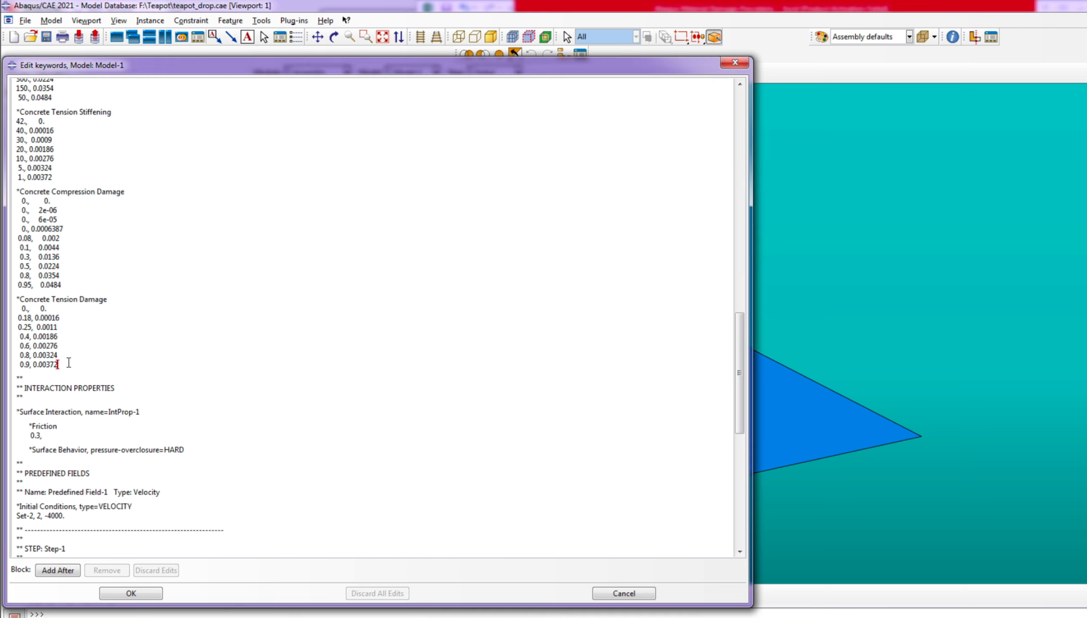
{"action": "key", "text": "Return"}
{"action": "key", "text": "Return"}
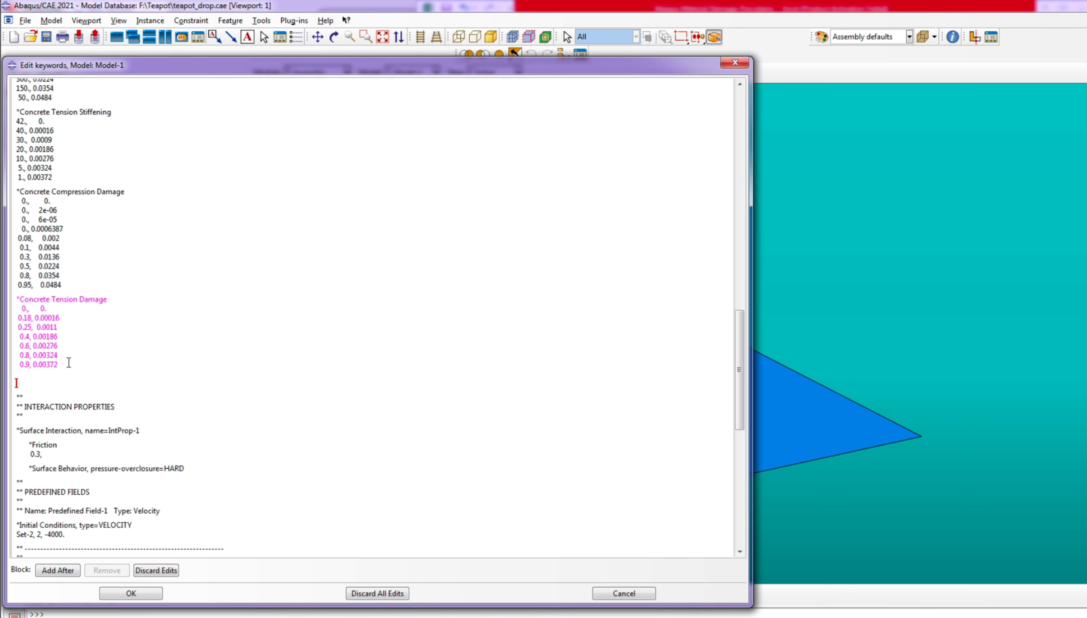
{"action": "key", "text": "ctrl+v"}
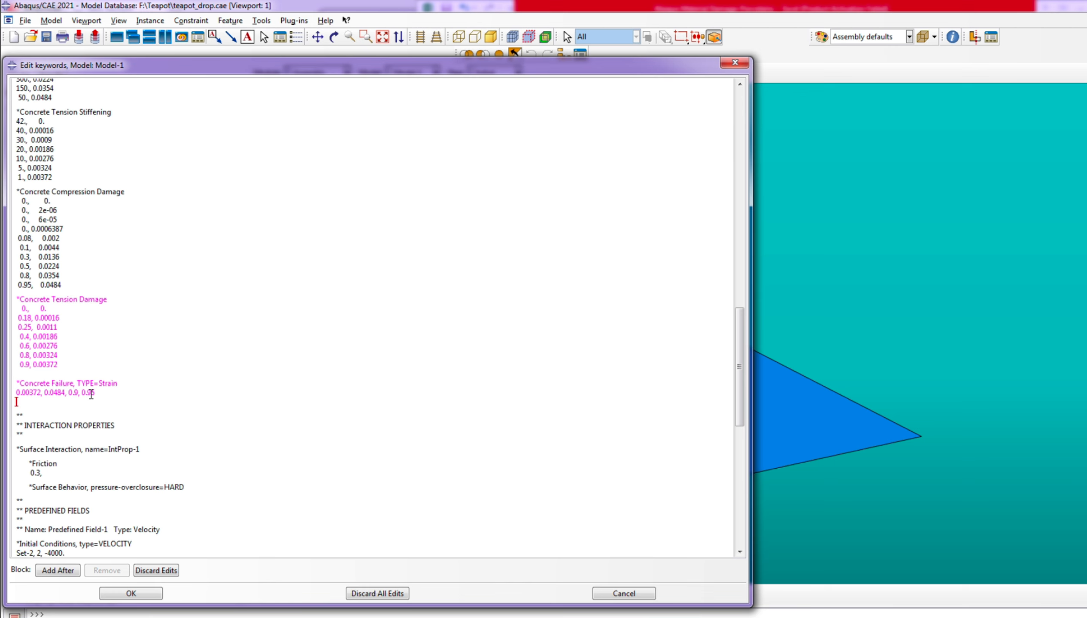
{"action": "left_click", "coordinate": [143, 592]}
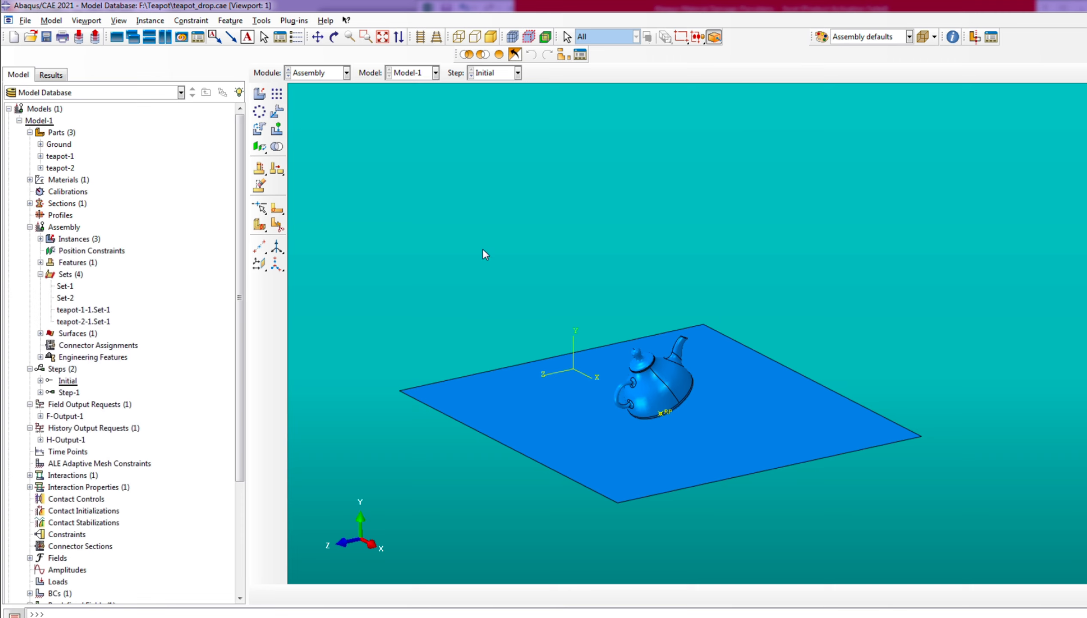
{"action": "scroll", "coordinate": [810, 484], "scroll_direction": "up", "scroll_amount": 2}
{"action": "scroll", "coordinate": [717, 496], "scroll_direction": "down", "scroll_amount": 3}
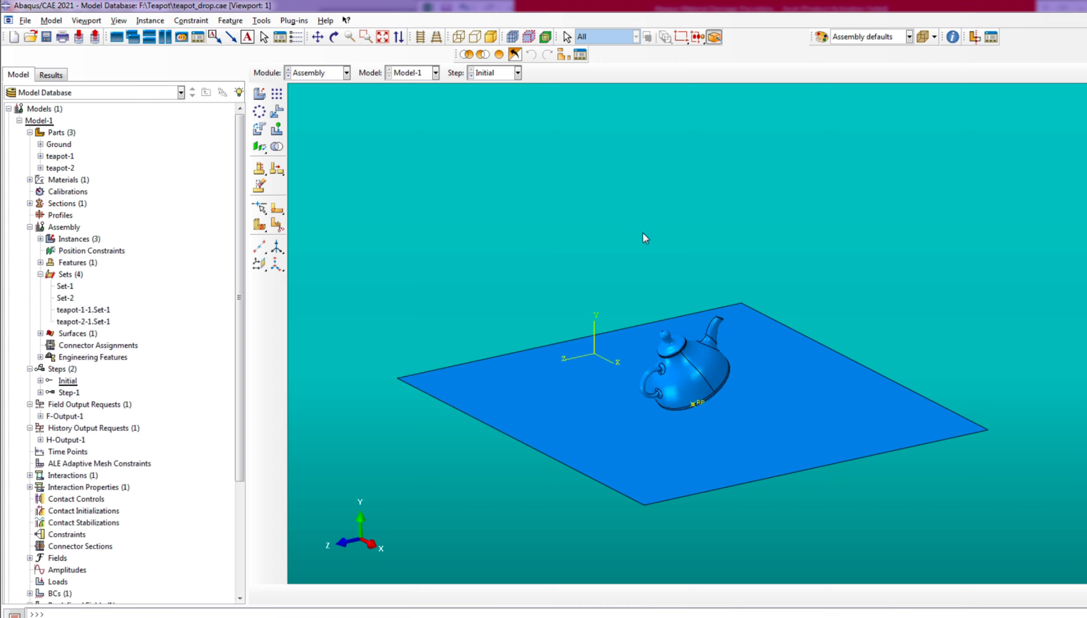
{"action": "scroll", "coordinate": [689, 425], "scroll_direction": "down", "scroll_amount": 6}
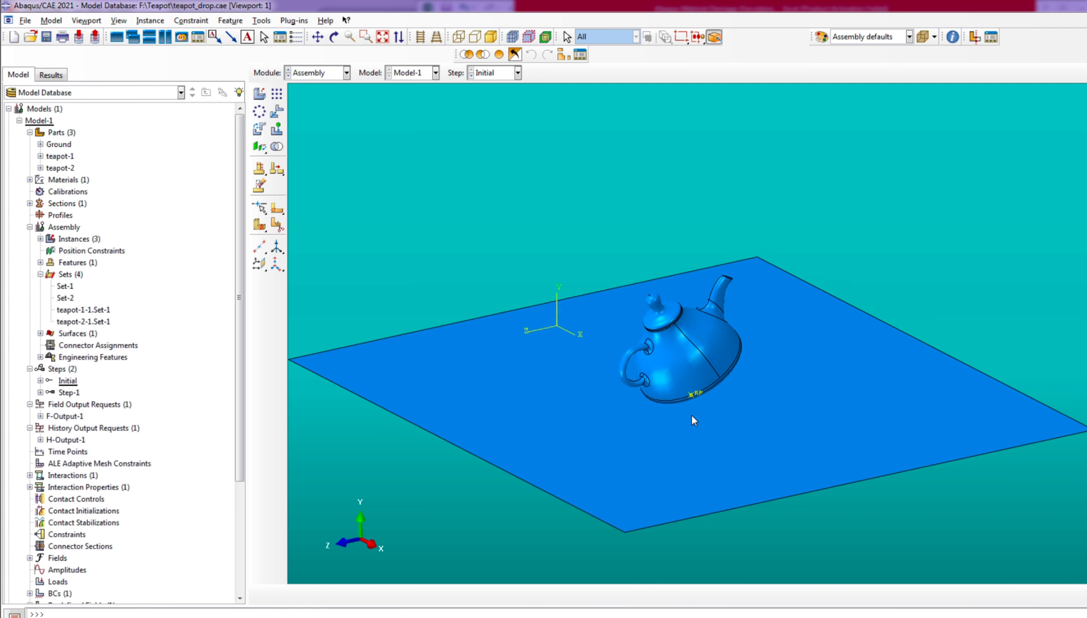
{"action": "scroll", "coordinate": [707, 423], "scroll_direction": "up", "scroll_amount": 7}
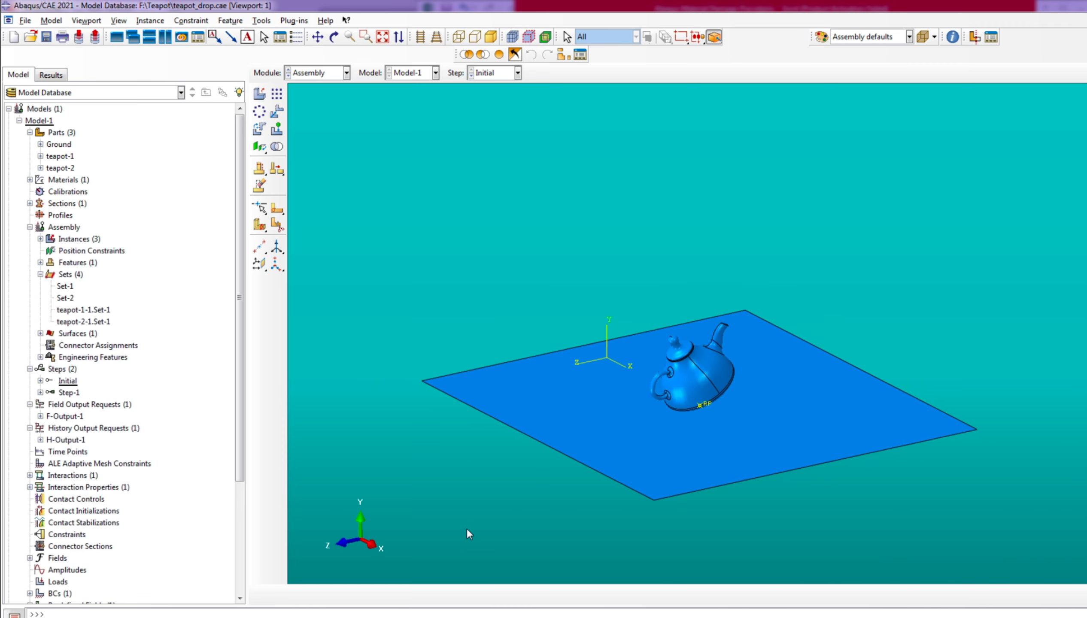